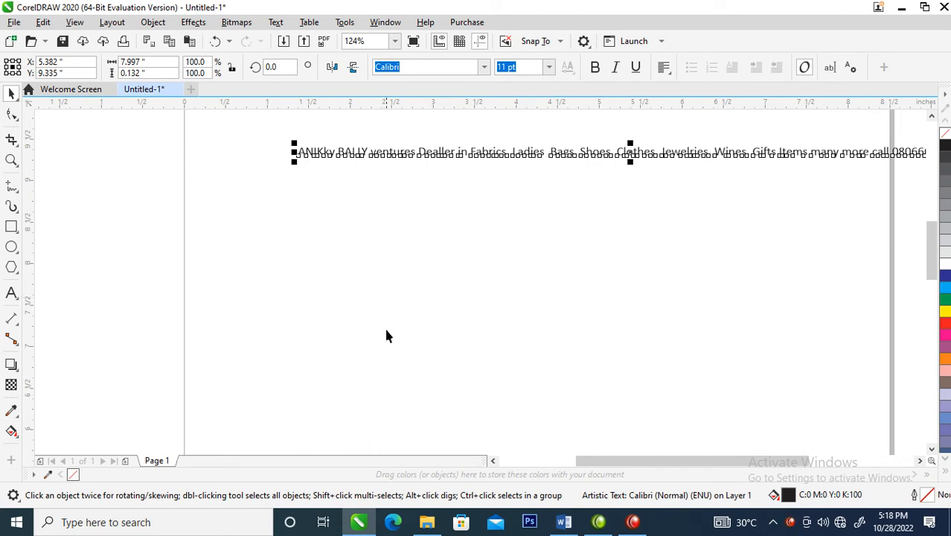
Draw a rectangle about 2.8 by 1.7 inches below the text line
{"action": "left_click", "coordinate": [323, 217]}
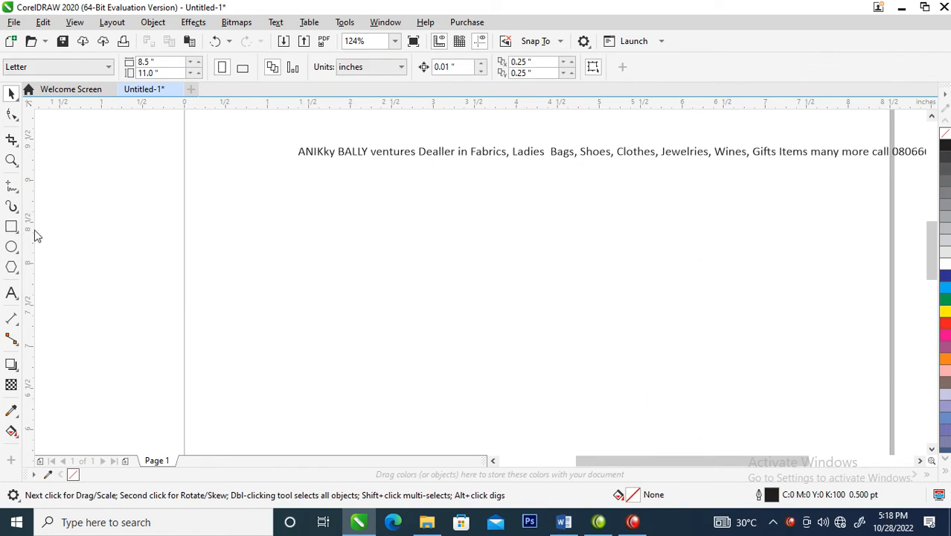
{"action": "left_click", "coordinate": [11, 226]}
{"action": "mouse_move", "coordinate": [278, 196]}
{"action": "left_mouse_down"}
{"action": "mouse_move", "coordinate": [625, 332]}
{"action": "mouse_move", "coordinate": [511, 340]}
{"action": "left_mouse_up"}
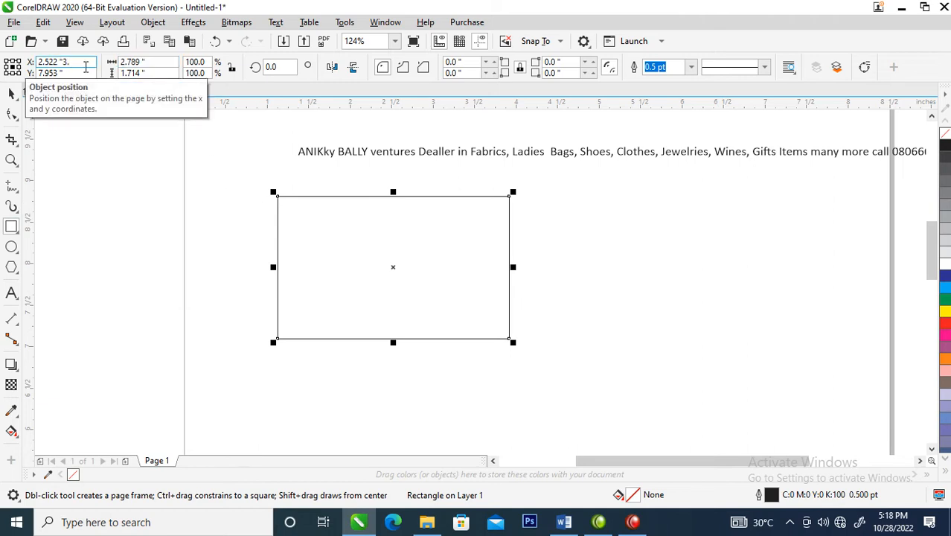
{"action": "left_click", "coordinate": [149, 194]}
{"action": "key", "text": "space"}
{"action": "left_click", "coordinate": [580, 272]}
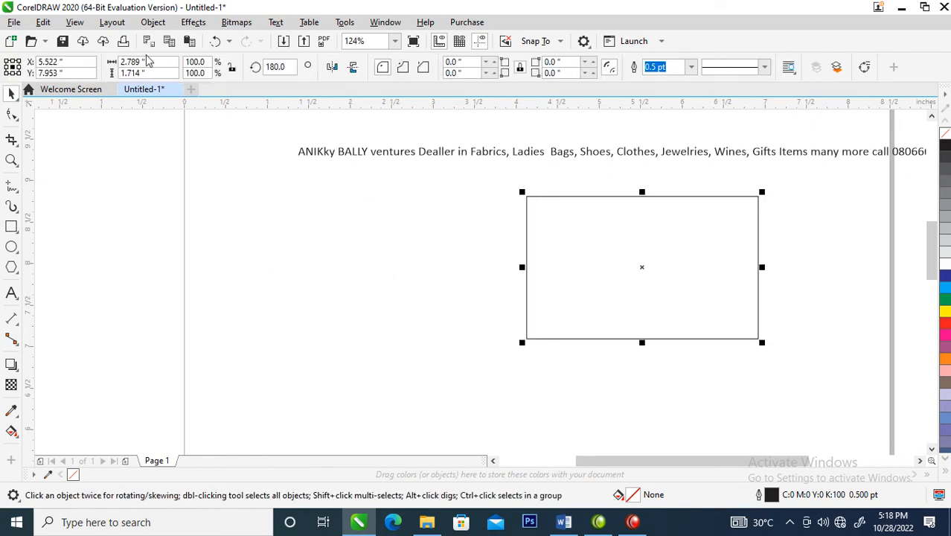
Set the rectangle's size to 3.5 inches wide and 2 inches high
{"action": "left_click", "coordinate": [153, 63]}
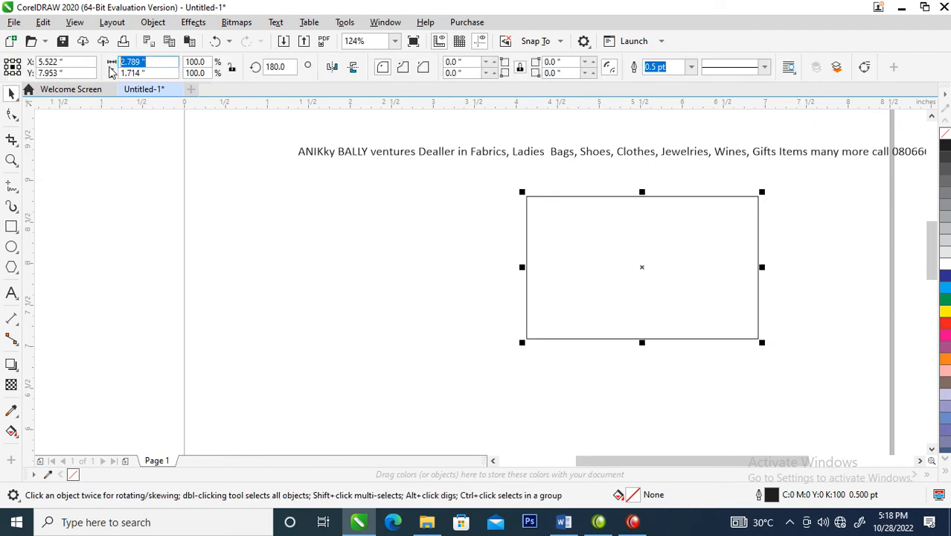
{"action": "type", "text": "3.5"}
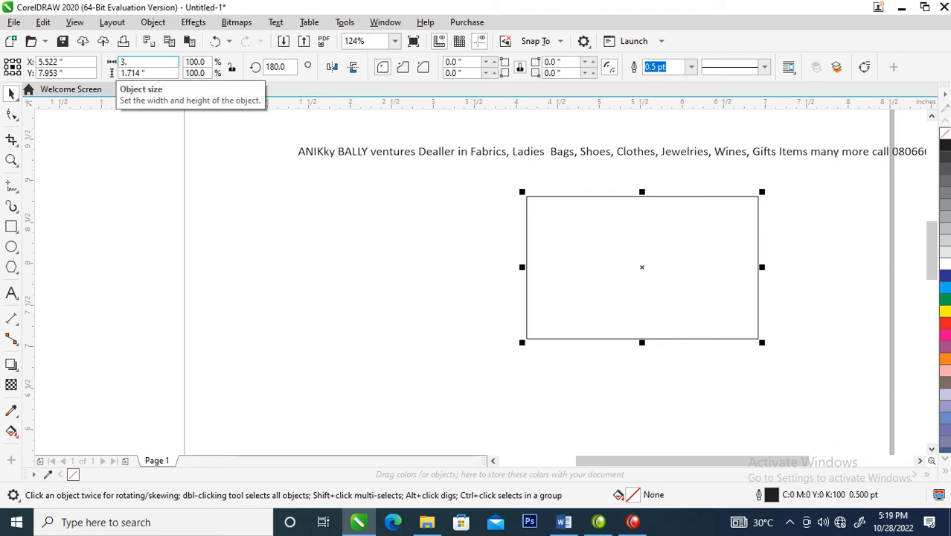
{"action": "key", "text": "Tab"}
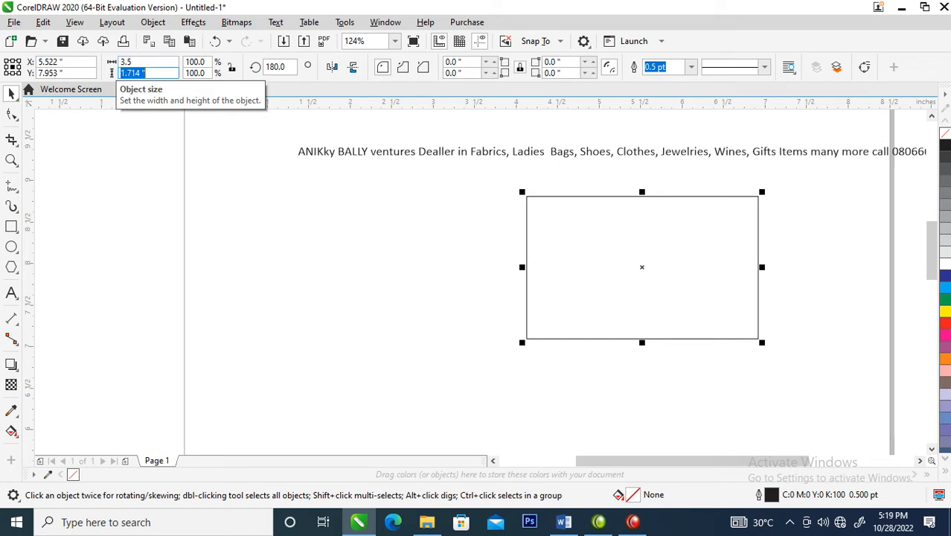
{"action": "type", "text": "2"}
{"action": "key", "text": "Return"}
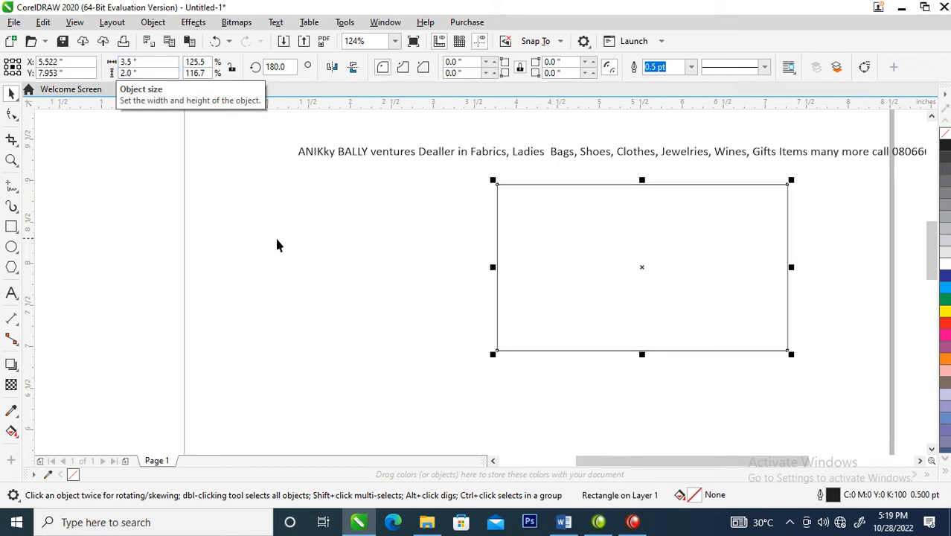
Move the rectangle beneath the beginning of the text line
{"action": "left_click_drag", "start_coordinate": [611, 252], "coordinate": [421, 278]}
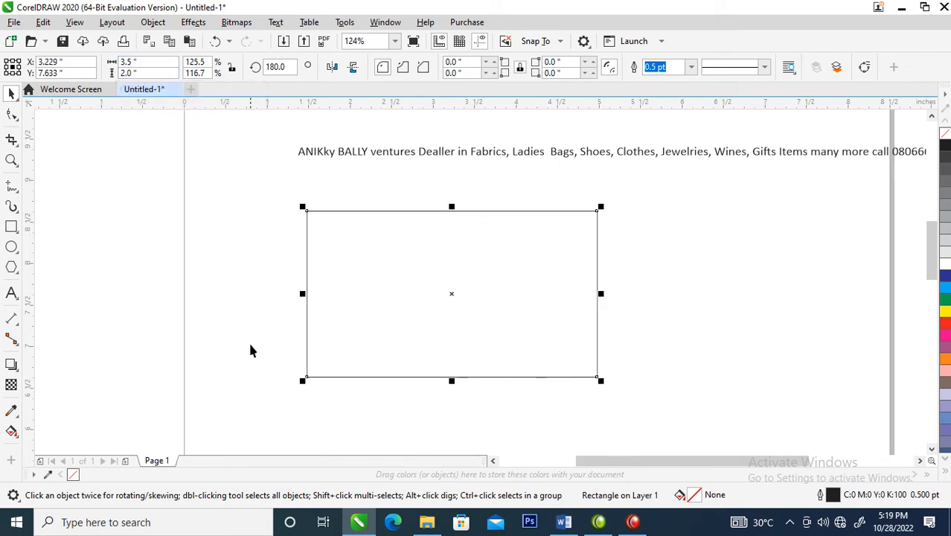
{"action": "left_click", "coordinate": [233, 268]}
{"action": "left_click", "coordinate": [513, 286]}
Create a mirrored copy of the rectangle directly below it and raise the original slightly to leave a gap between them
{"action": "left_click_drag", "start_coordinate": [452, 207], "coordinate": [452, 389]}
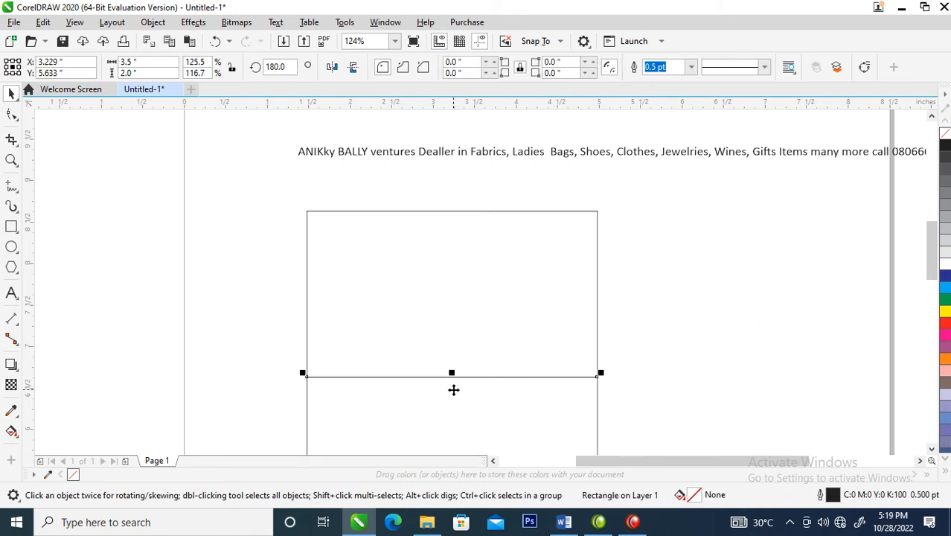
{"action": "left_click_drag", "start_coordinate": [482, 280], "coordinate": [484, 251]}
{"action": "scroll", "coordinate": [484, 251], "scroll_direction": "down", "scroll_amount": 2}
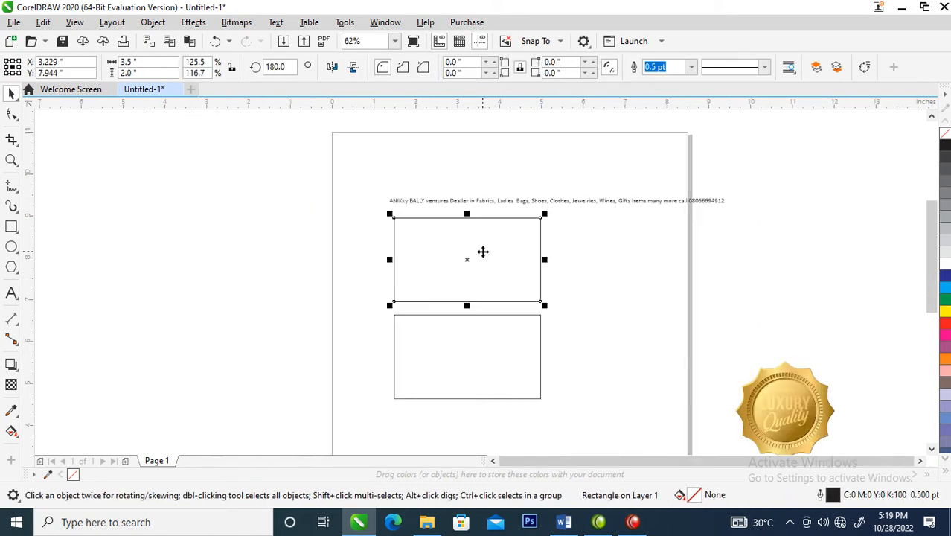
Move the text line into the upper rectangle and break it into four lines, before "Dealler", "Jewelries" and "many more"
{"action": "left_click_drag", "start_coordinate": [352, 149], "coordinate": [631, 320]}
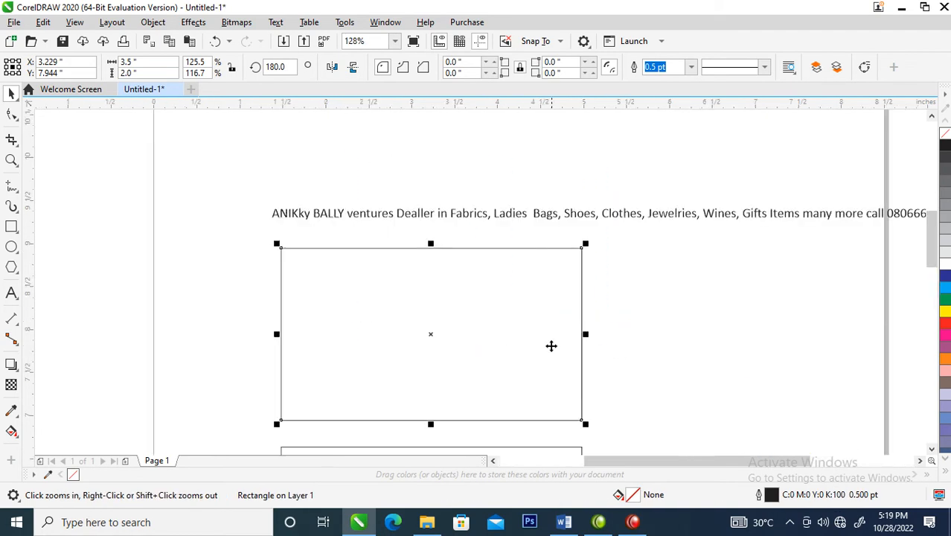
{"action": "left_click_drag", "start_coordinate": [459, 217], "coordinate": [512, 339]}
{"action": "key", "text": "z"}
{"action": "left_click_drag", "start_coordinate": [222, 212], "coordinate": [575, 433]}
{"action": "key", "text": "space"}
{"action": "double_click", "coordinate": [544, 289]}
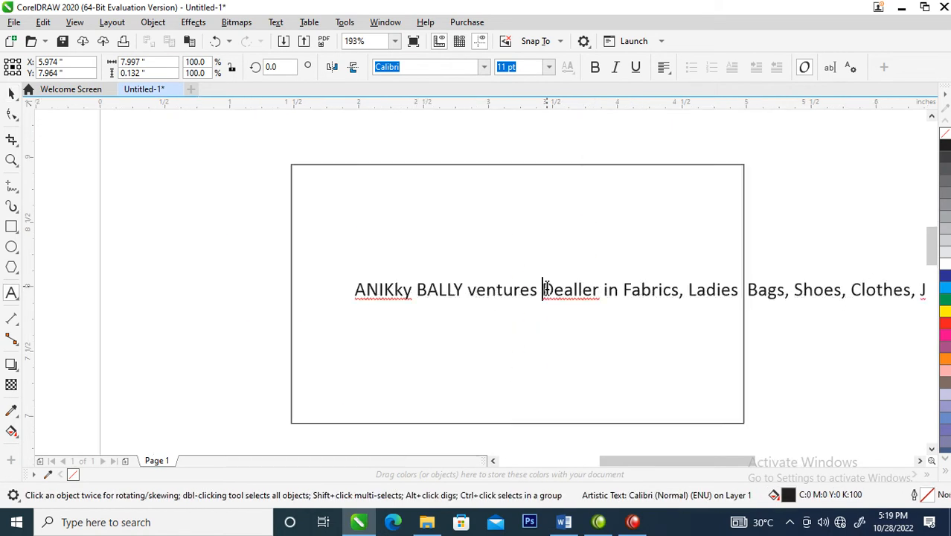
{"action": "key", "text": "Return"}
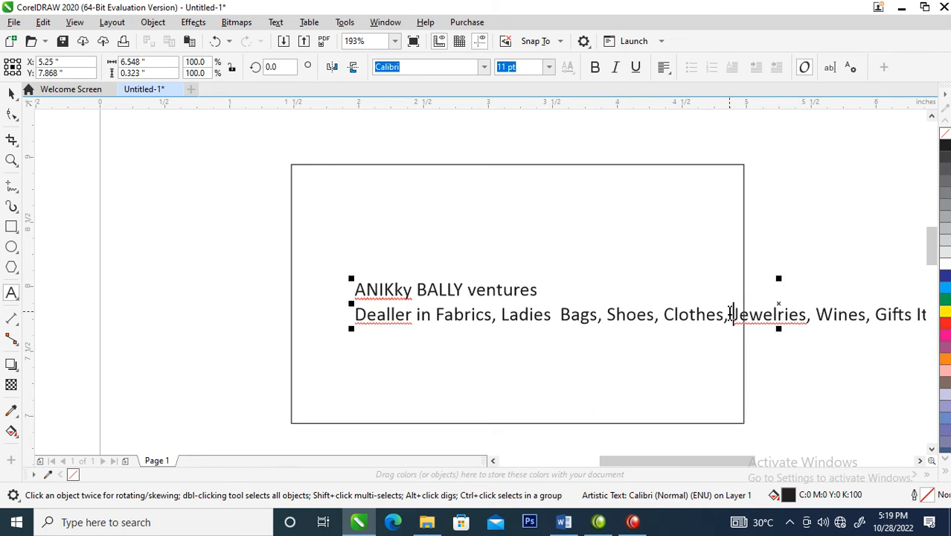
{"action": "key", "text": "Return"}
{"action": "key", "text": "Escape"}
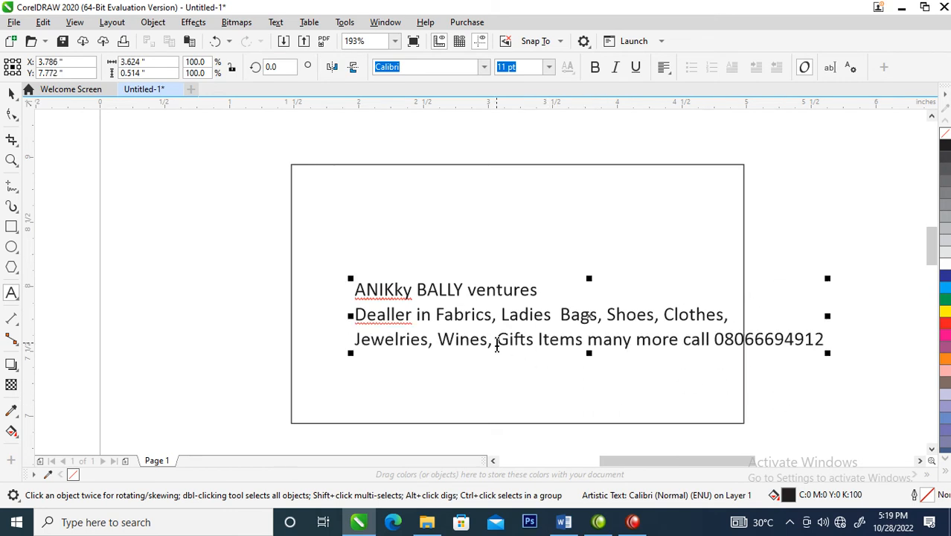
{"action": "left_click", "coordinate": [590, 340]}
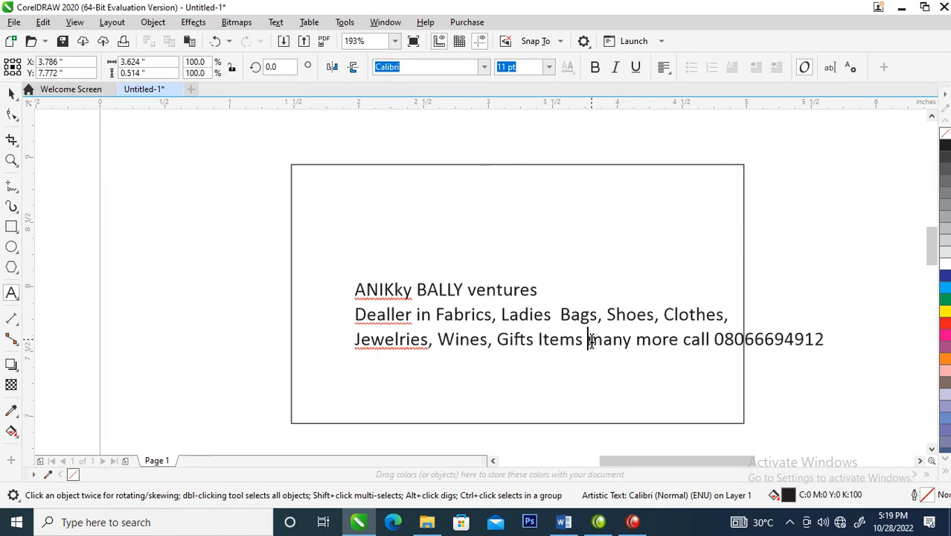
{"action": "key", "text": "Return"}
{"action": "key", "text": "Escape"}
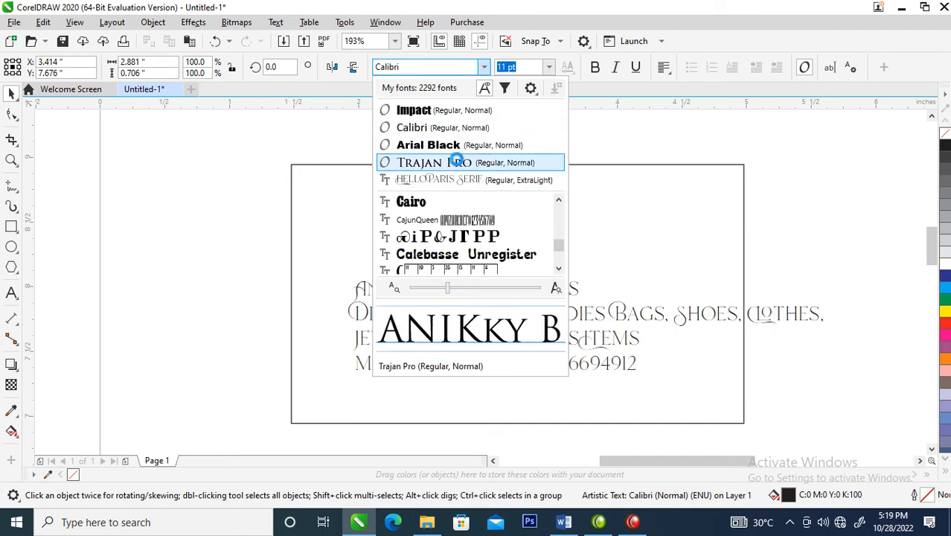
Change the text block's font to FuturaTEE and move it down toward the card's lower edge
{"action": "type", "text": "fut"}
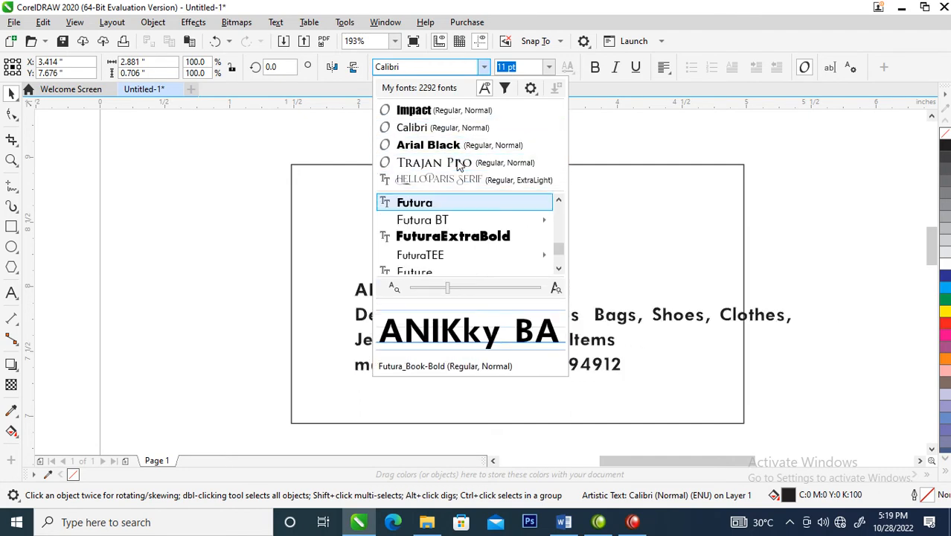
{"action": "left_click", "coordinate": [432, 254]}
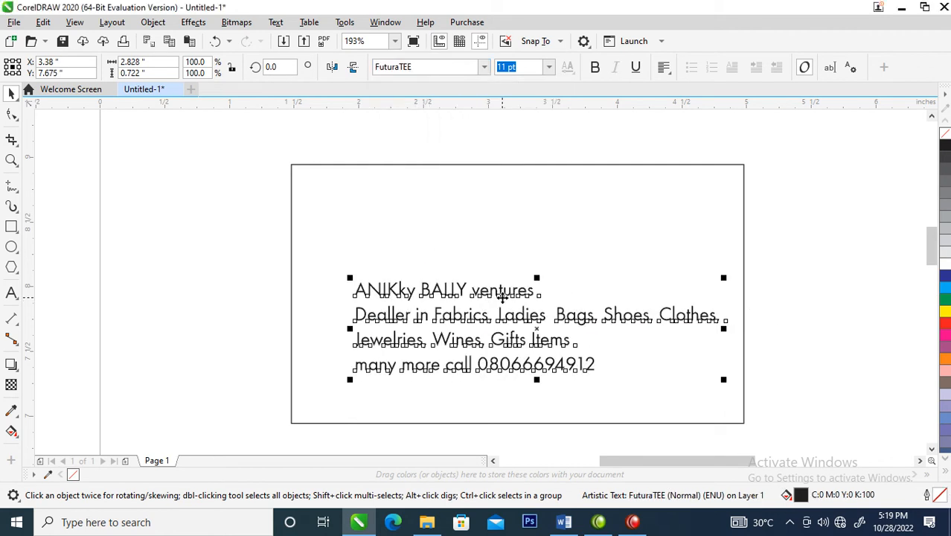
{"action": "left_click_drag", "start_coordinate": [503, 298], "coordinate": [291, 340]}
{"action": "key", "text": "ctrl+c"}
Take the business-name line "ANIKky BALLY ventures" out of the text block and place it as separate text in the card's upper part
{"action": "double_click", "coordinate": [505, 347]}
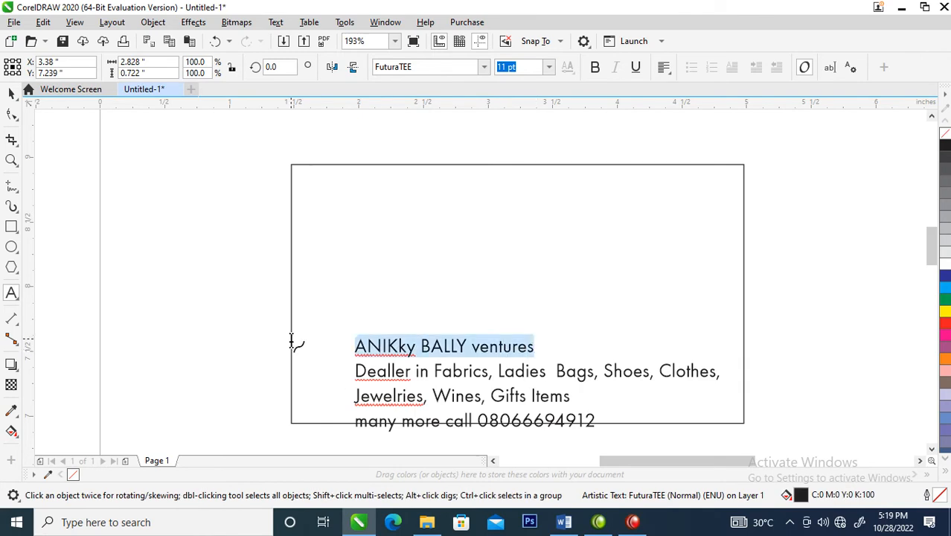
{"action": "key", "text": "Delete"}
{"action": "left_click", "coordinate": [352, 257]}
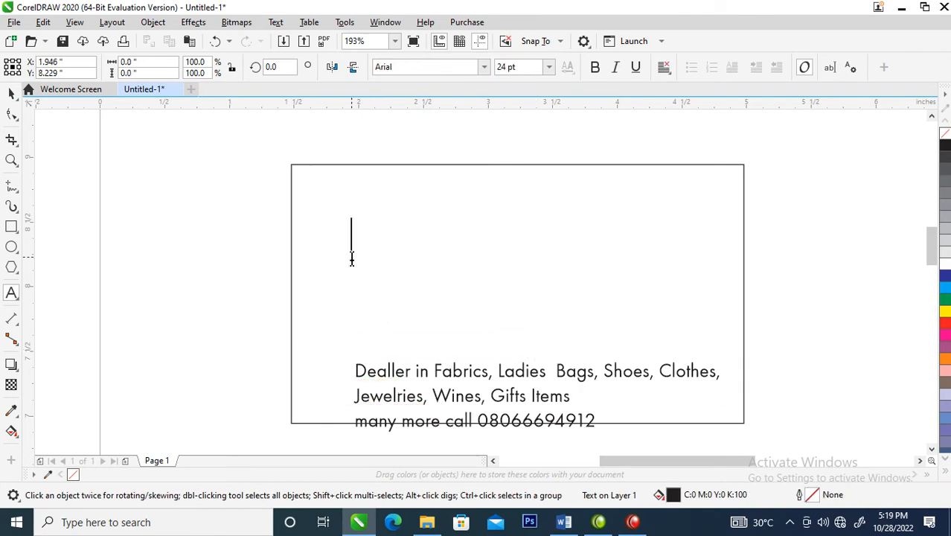
{"action": "key", "text": "ctrl+v"}
{"action": "key", "text": "ctrl+space"}
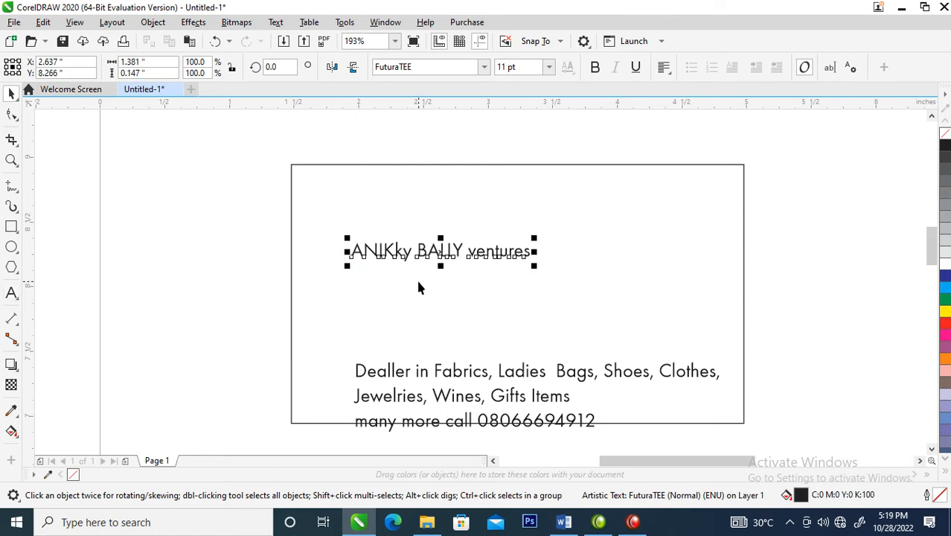
Make a narrowed copy of the upper card rectangle, about 1.5 by 2 inches, covering the card's right side
{"action": "scroll", "coordinate": [416, 287], "scroll_direction": "down", "scroll_amount": 2}
{"action": "key", "text": "z"}
{"action": "left_click_drag", "start_coordinate": [309, 205], "coordinate": [703, 407]}
{"action": "left_click", "coordinate": [436, 275]}
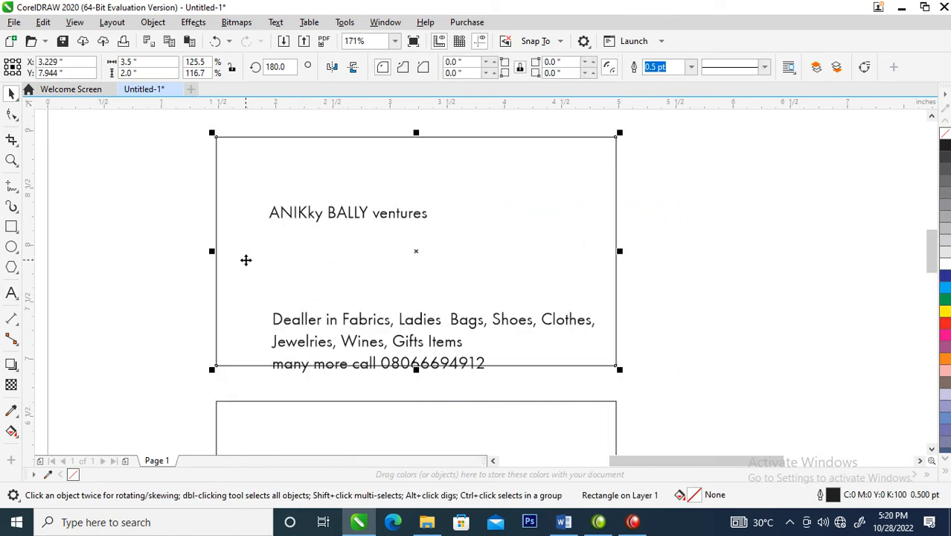
{"action": "left_click_drag", "start_coordinate": [211, 251], "coordinate": [439, 256]}
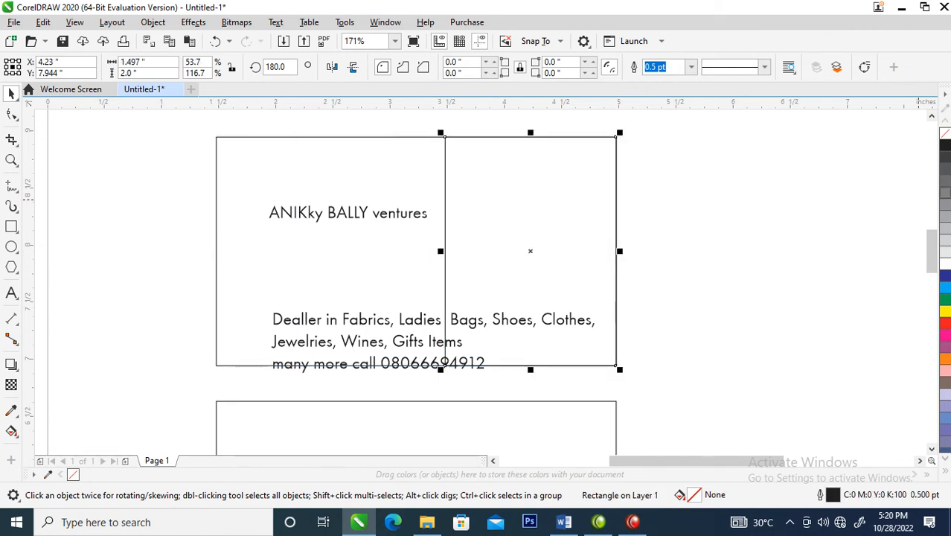
Fill the narrow rectangle with a rich black of C75 M68 Y65 K90
{"action": "left_click", "coordinate": [944, 145]}
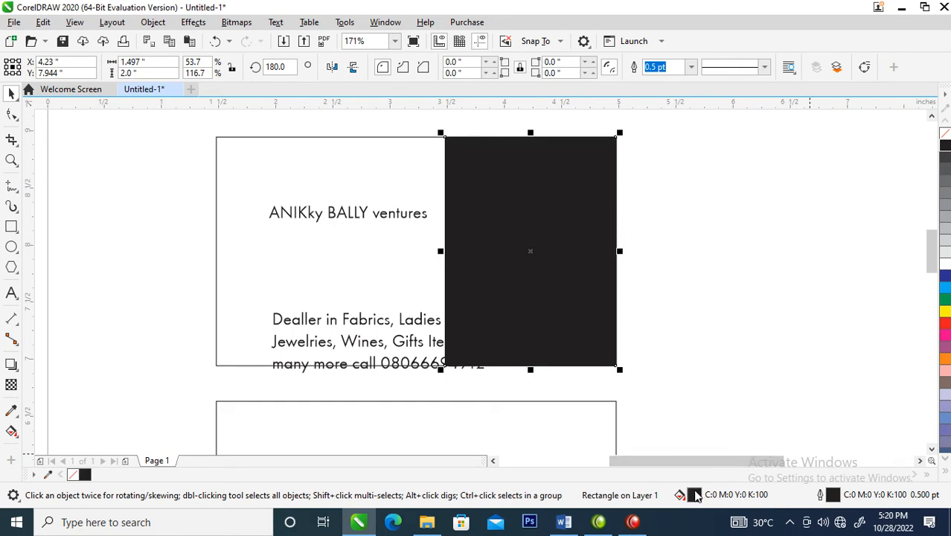
{"action": "key", "text": "shift+F11"}
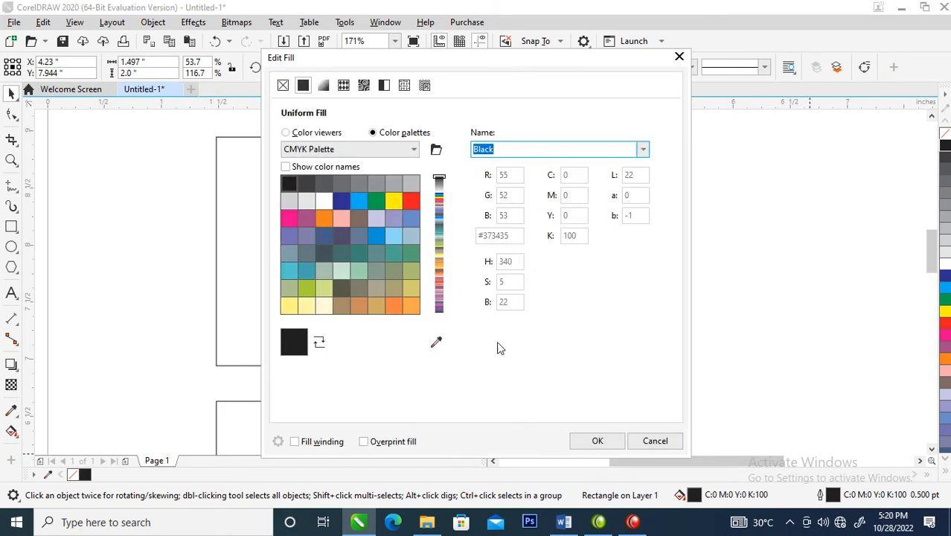
{"action": "left_click", "coordinate": [287, 134]}
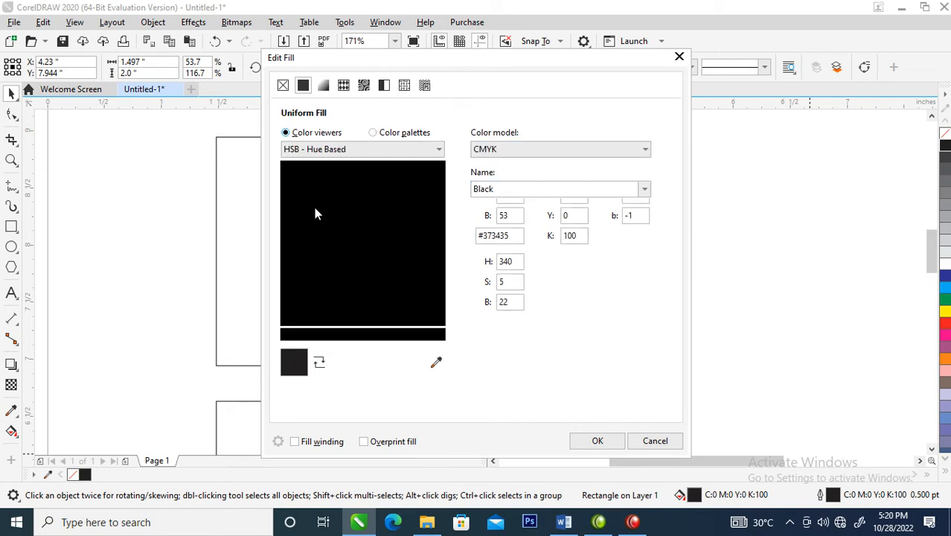
{"action": "left_click_drag", "start_coordinate": [294, 290], "coordinate": [439, 334]}
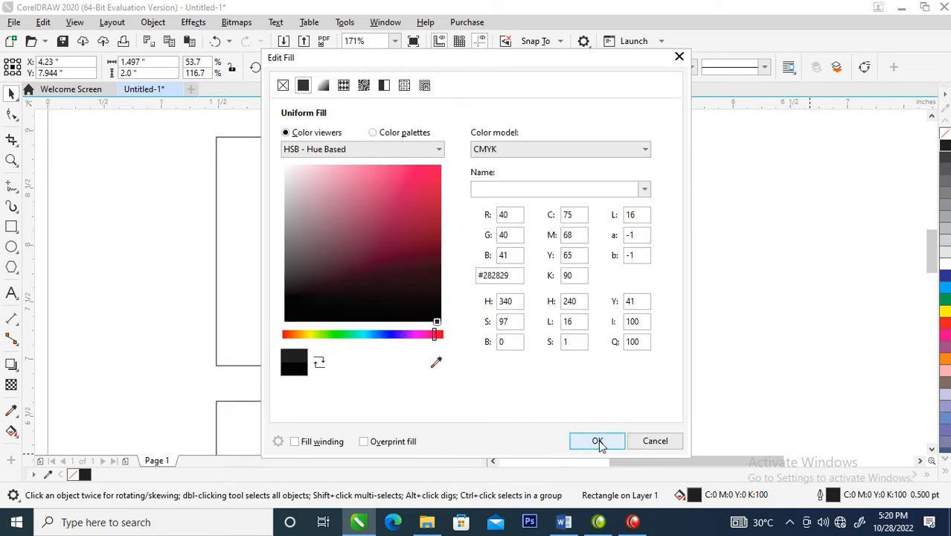
{"action": "left_click", "coordinate": [597, 439]}
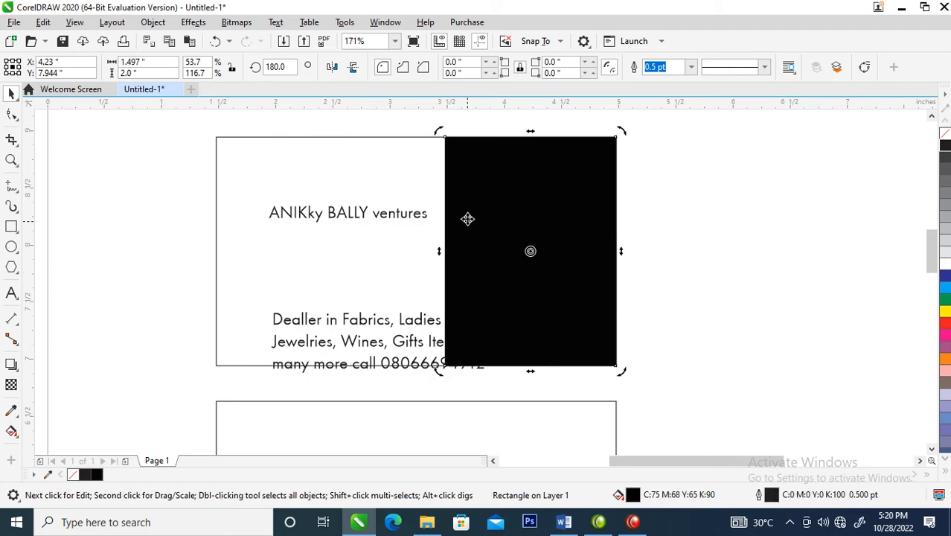
Convert the black rectangle to curves and bend its left edge into a curve sweeping outward to a lower-left node moved along the card's bottom
{"action": "right_click", "coordinate": [472, 176]}
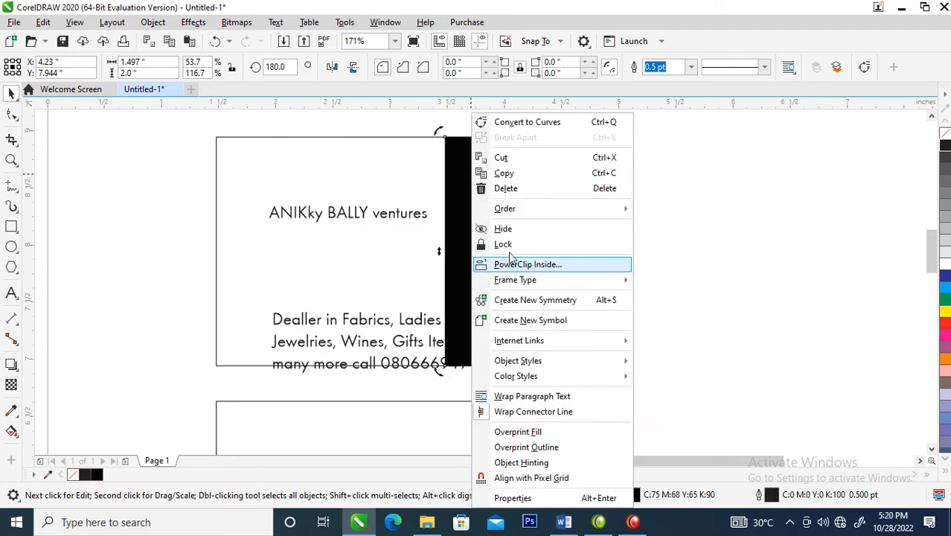
{"action": "left_click", "coordinate": [510, 123]}
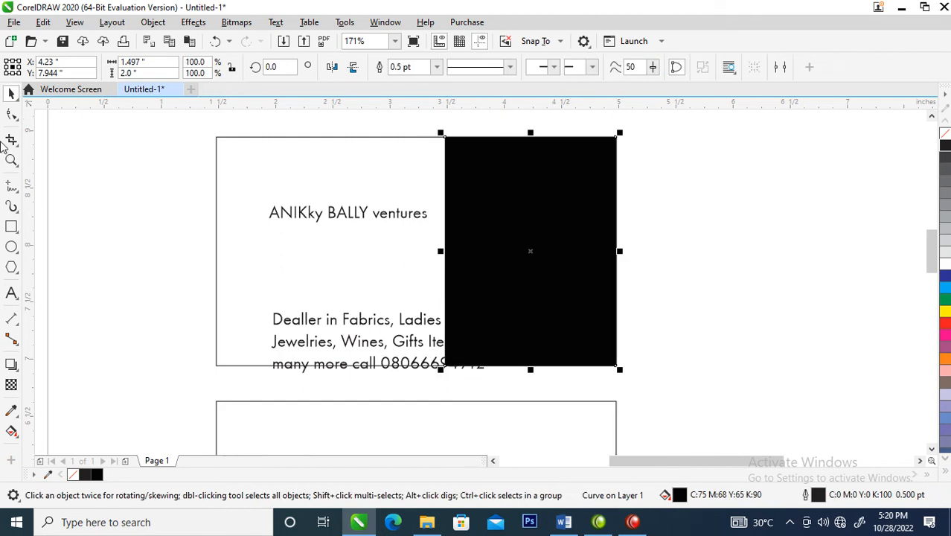
{"action": "left_click", "coordinate": [11, 114]}
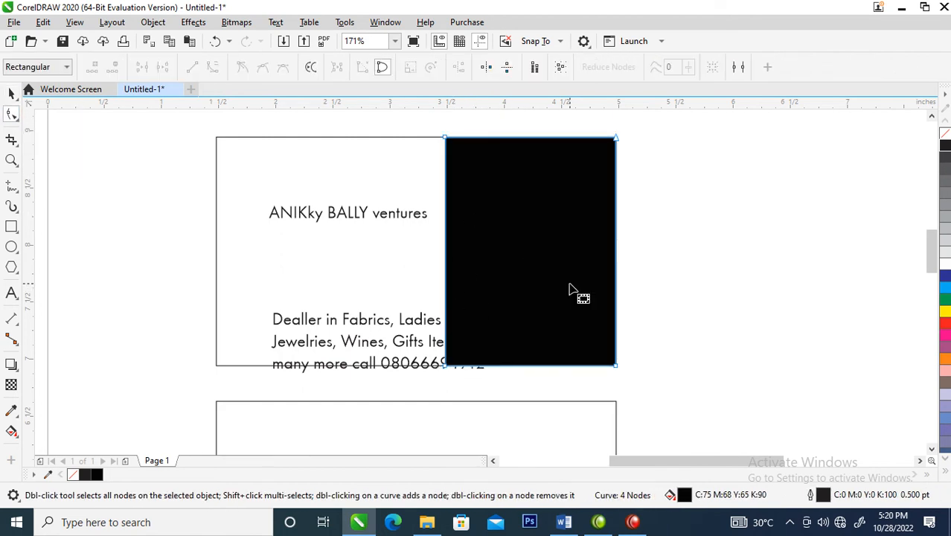
{"action": "right_click", "coordinate": [446, 254]}
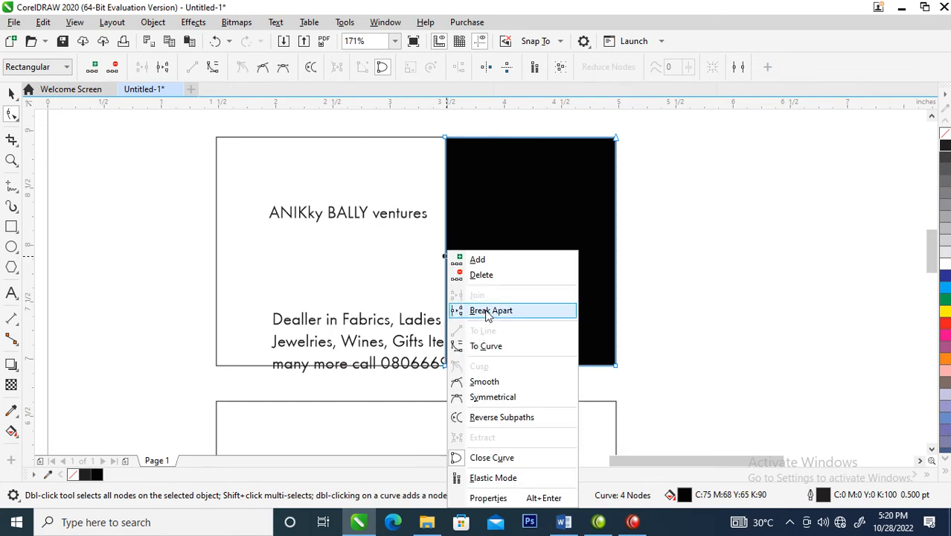
{"action": "left_click", "coordinate": [488, 347]}
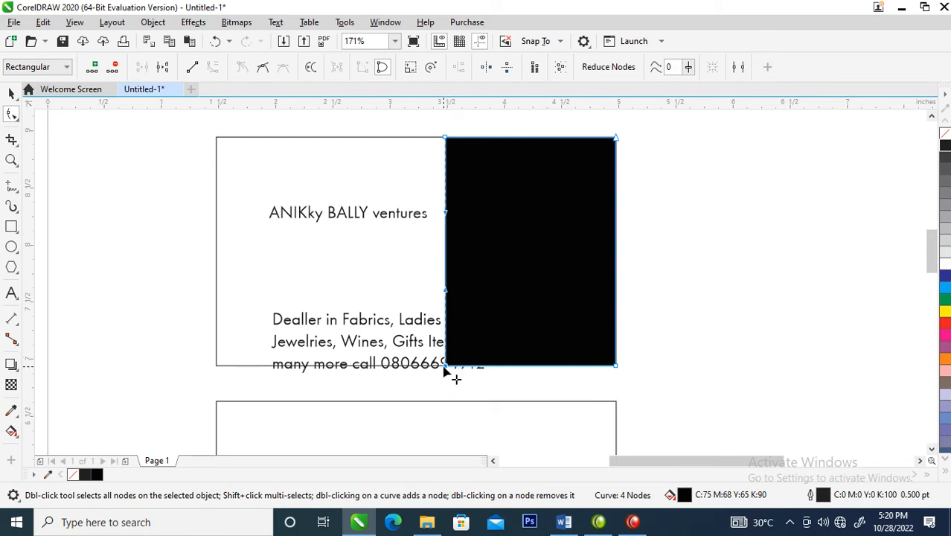
{"action": "left_click_drag", "start_coordinate": [444, 367], "coordinate": [367, 365]}
{"action": "left_click_drag", "start_coordinate": [367, 291], "coordinate": [459, 277]}
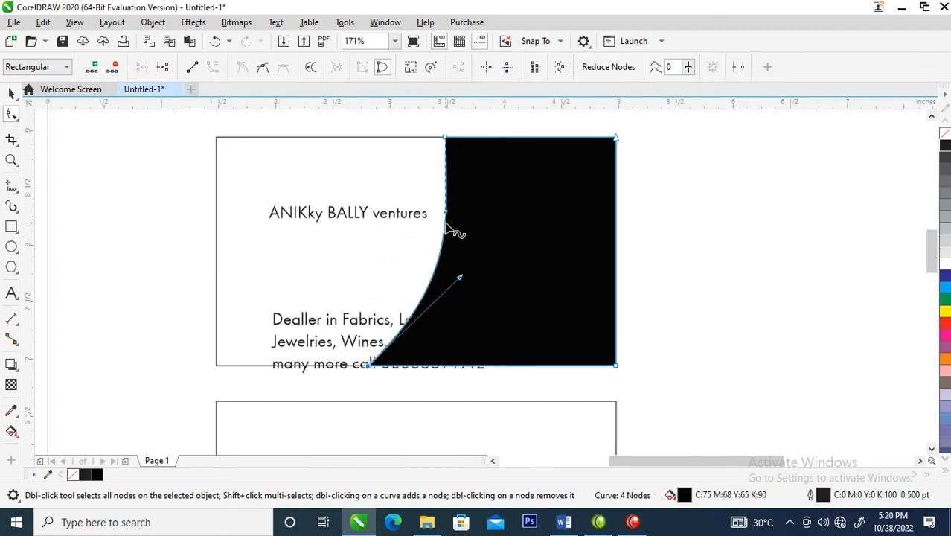
Duplicate the black curved panel and align the copy with the original's right edge
{"action": "key", "text": "space"}
{"action": "left_click_drag", "start_coordinate": [488, 225], "coordinate": [638, 224]}
{"action": "left_click", "coordinate": [487, 252], "text": "shift"}
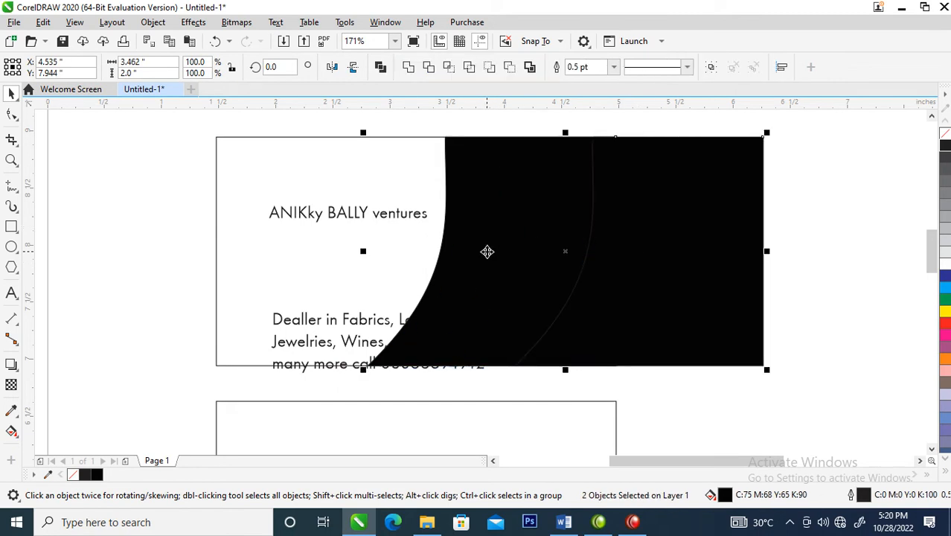
{"action": "key", "text": "r"}
{"action": "left_click", "coordinate": [732, 247]}
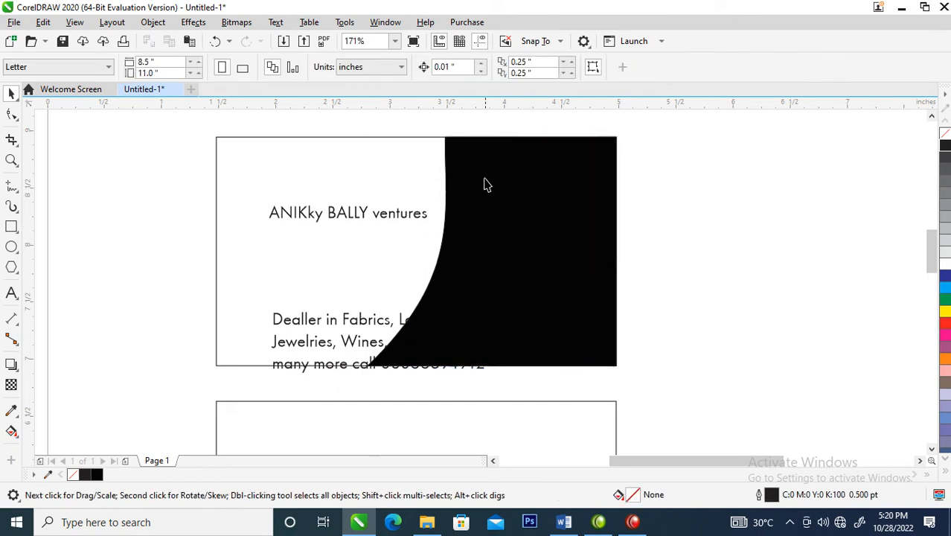
Reshape the upper panel copy's left edge into a rounded bow by moving its upper-left node outward along the card's top and adjusting both curve handles
{"action": "left_click", "coordinate": [484, 209]}
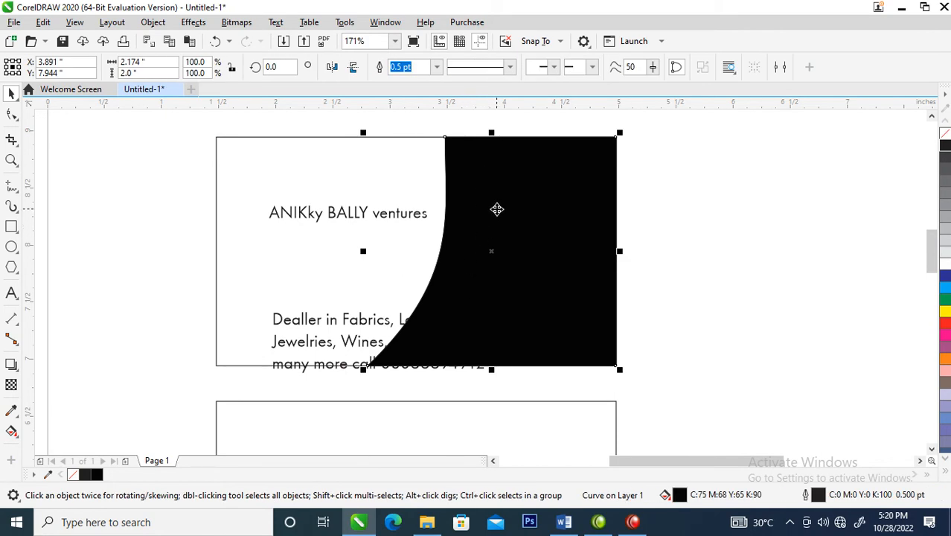
{"action": "key", "text": "Escape"}
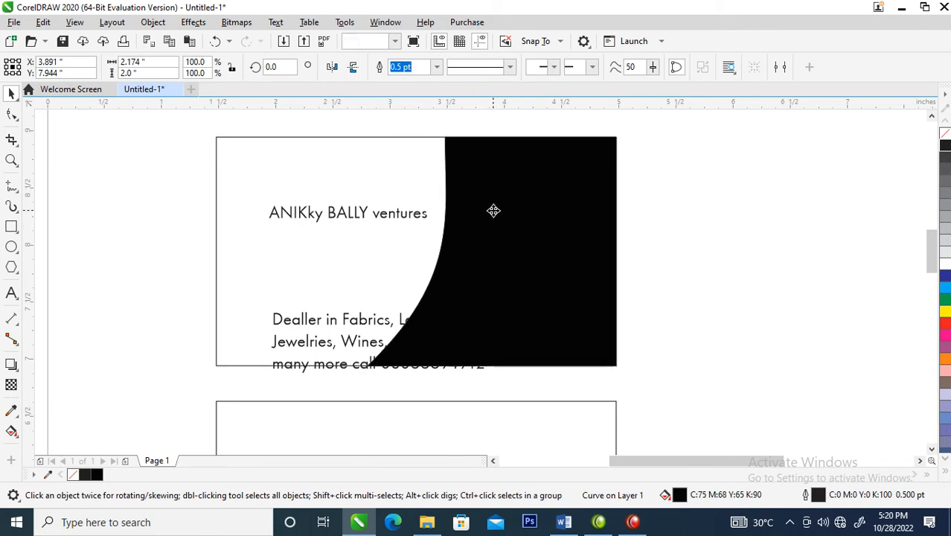
{"action": "left_click", "coordinate": [499, 228]}
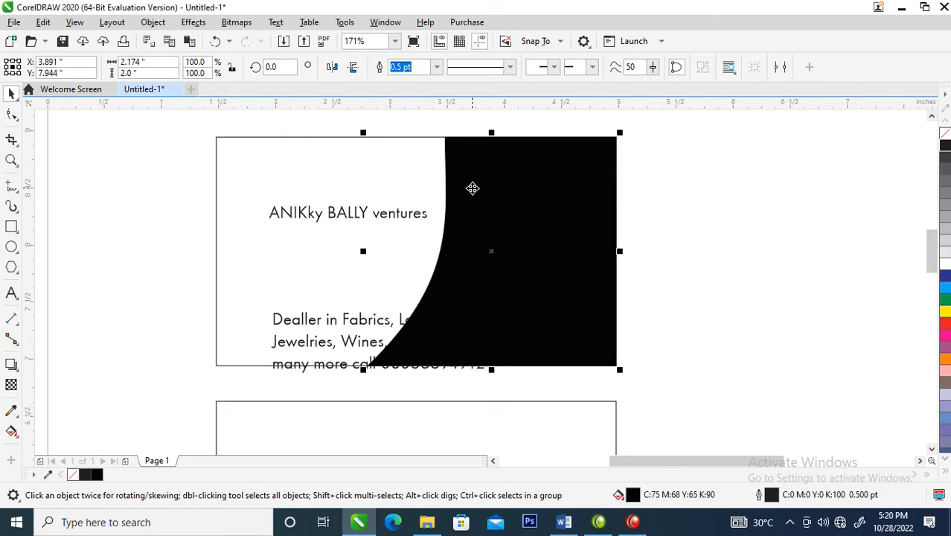
{"action": "double_click", "coordinate": [466, 157]}
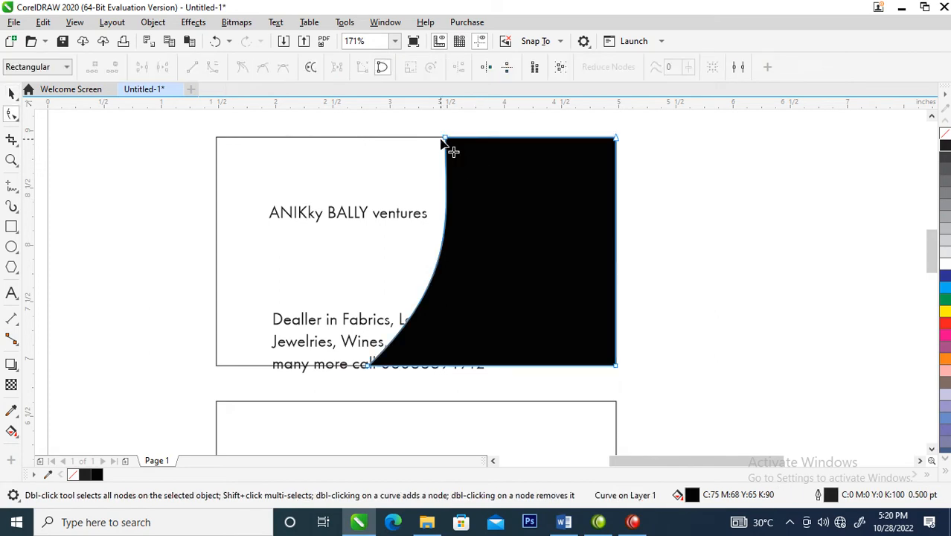
{"action": "left_click_drag", "start_coordinate": [445, 140], "coordinate": [409, 180]}
{"action": "left_click_drag", "start_coordinate": [411, 218], "coordinate": [462, 186]}
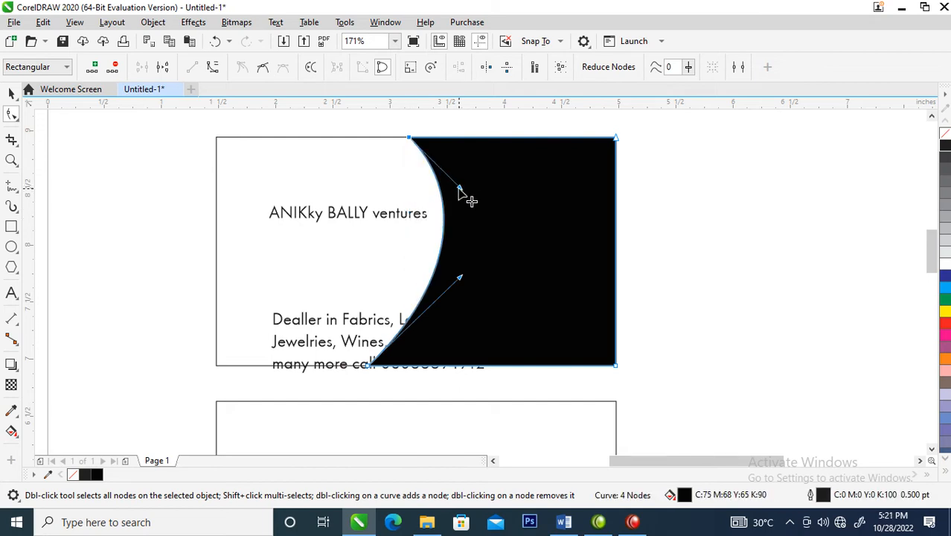
{"action": "left_click_drag", "start_coordinate": [460, 279], "coordinate": [467, 292]}
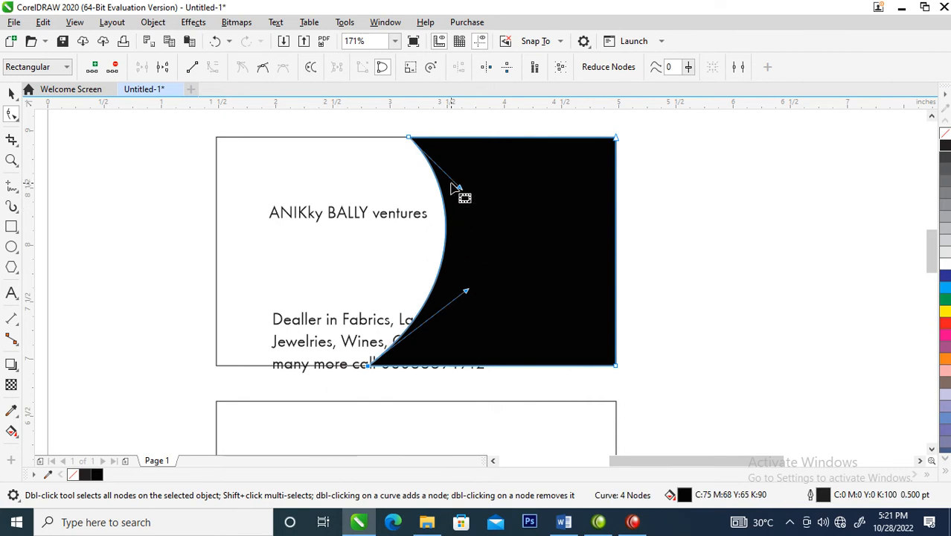
Stretch the reshaped panel leftward to about 2.42 inches wide and make the upper bend of its curved edge fuller
{"action": "key", "text": "space"}
{"action": "left_click_drag", "start_coordinate": [362, 251], "coordinate": [333, 249]}
{"action": "left_click_drag", "start_coordinate": [504, 235], "coordinate": [635, 227]}
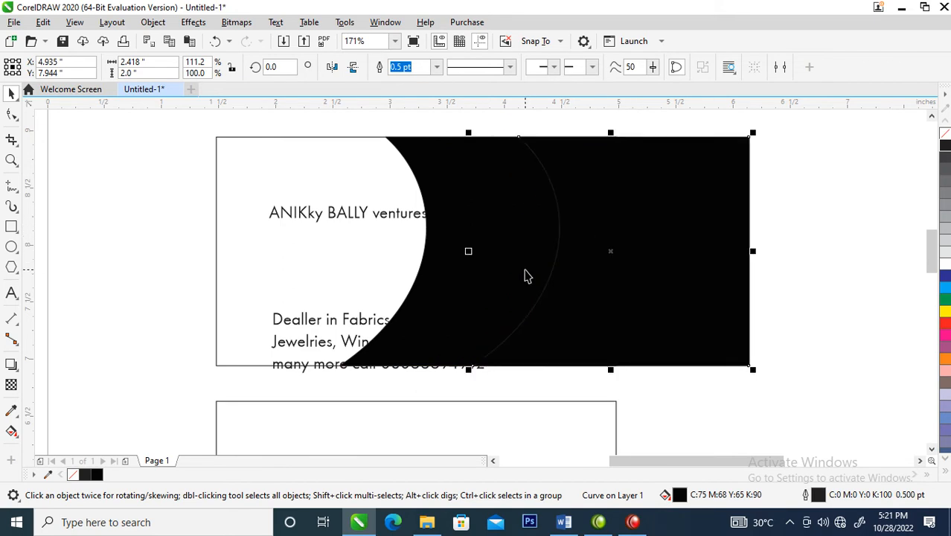
{"action": "key", "text": "ctrl+z"}
{"action": "key", "text": "space"}
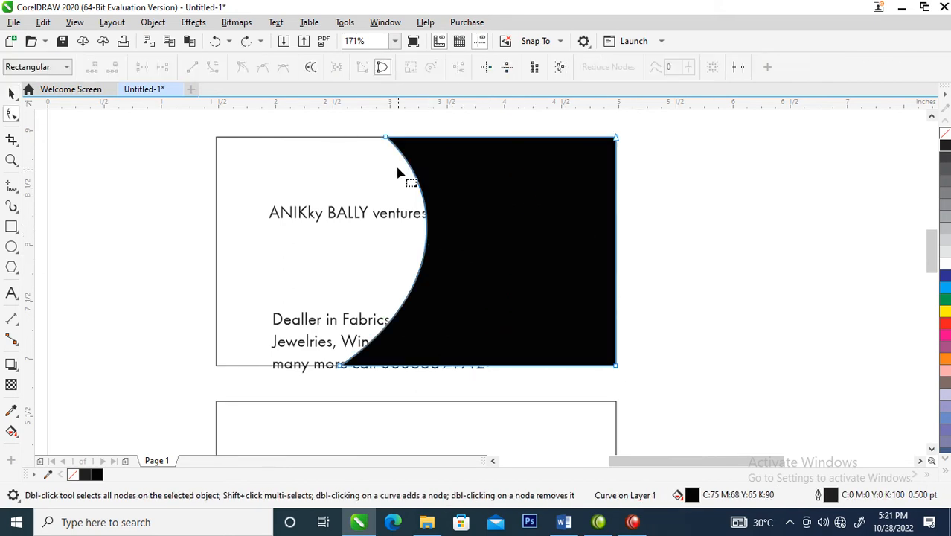
{"action": "left_click", "coordinate": [387, 138]}
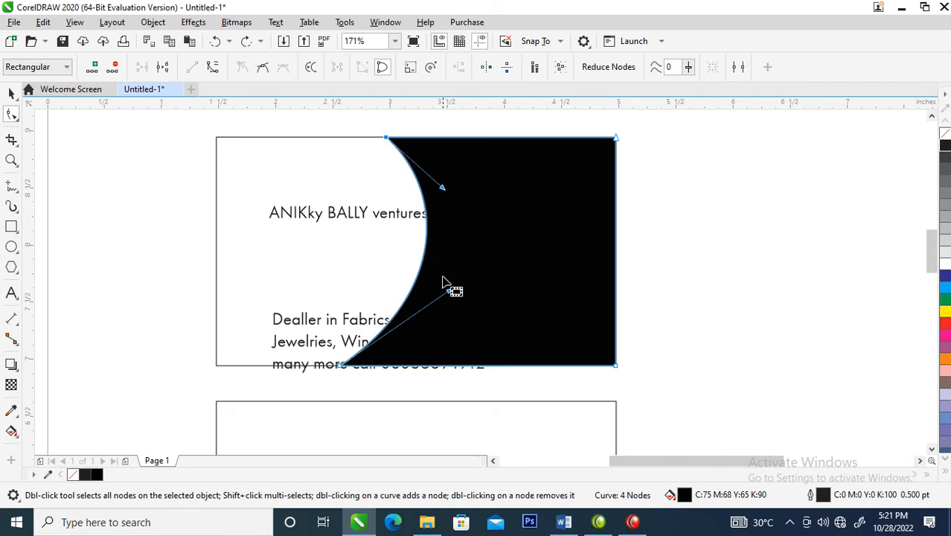
{"action": "left_click_drag", "start_coordinate": [442, 188], "coordinate": [445, 171]}
Duplicate the widened black panel and align both copies along their right edges
{"action": "key", "text": "space"}
{"action": "left_click_drag", "start_coordinate": [478, 208], "coordinate": [590, 214]}
{"action": "left_click", "coordinate": [460, 230], "text": "shift"}
{"action": "key", "text": "r"}
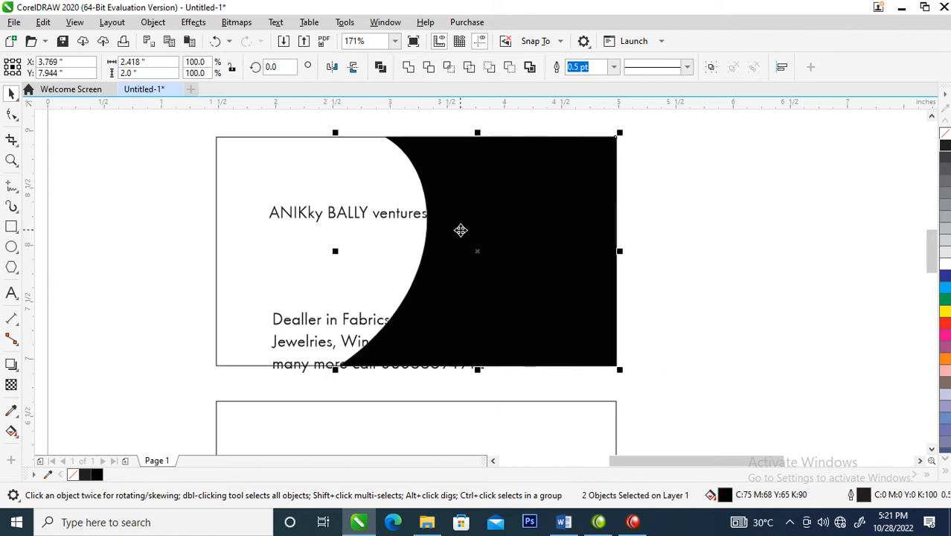
{"action": "left_click", "coordinate": [713, 250]}
Collapse the top panel copy into a narrow strip by moving its two right corner nodes inward, close to its curved left edge
{"action": "left_click", "coordinate": [499, 204]}
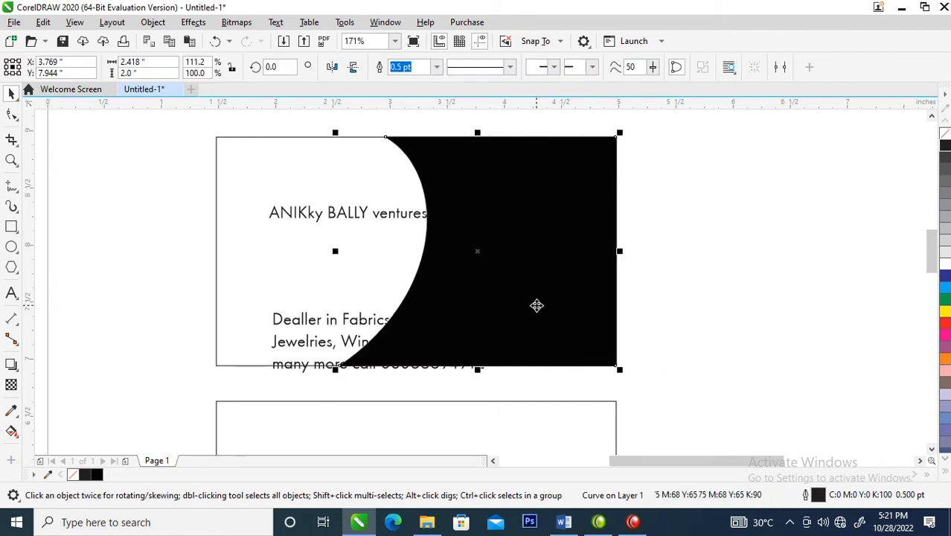
{"action": "key", "text": "F10"}
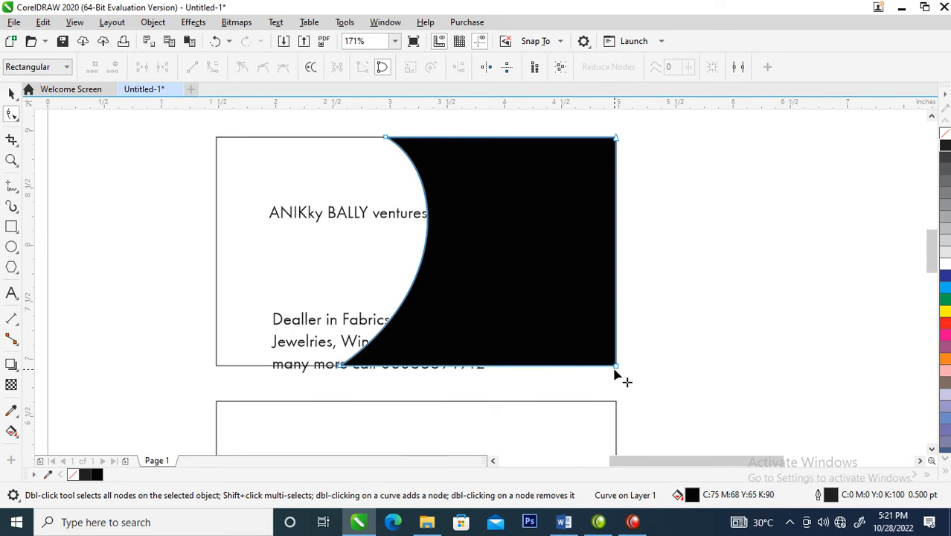
{"action": "left_click_drag", "start_coordinate": [617, 368], "coordinate": [348, 361]}
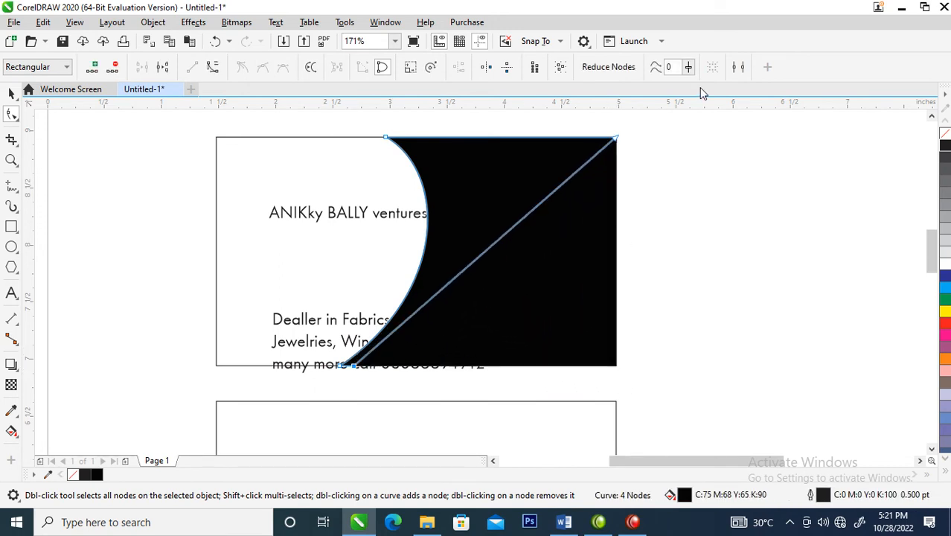
{"action": "left_click_drag", "start_coordinate": [617, 139], "coordinate": [429, 140]}
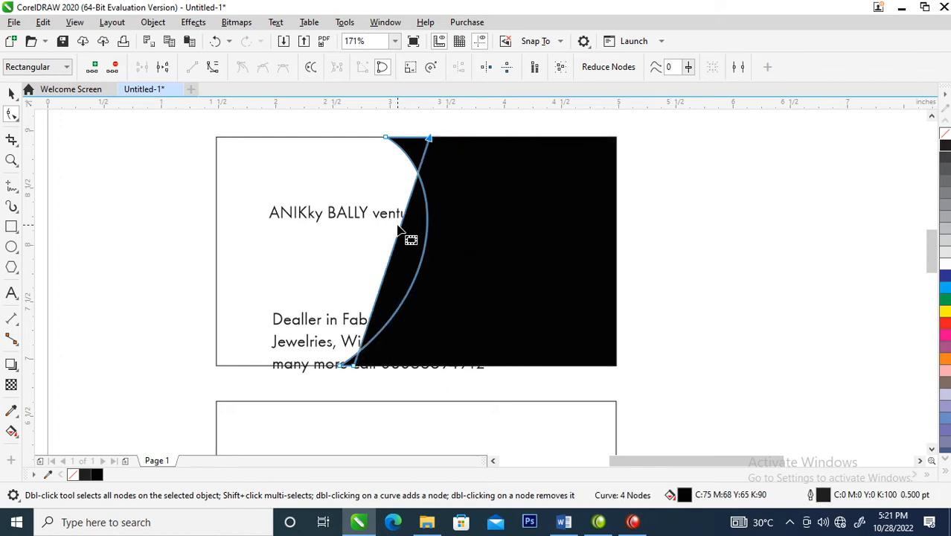
Convert the strip's straight right side to a curve and bend it outward to form a crescent
{"action": "right_click", "coordinate": [396, 238]}
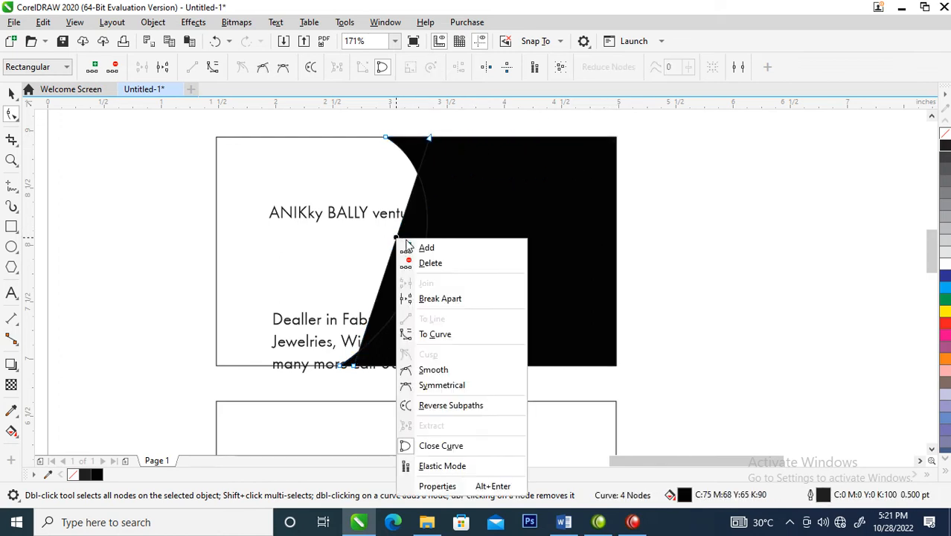
{"action": "left_click", "coordinate": [447, 335]}
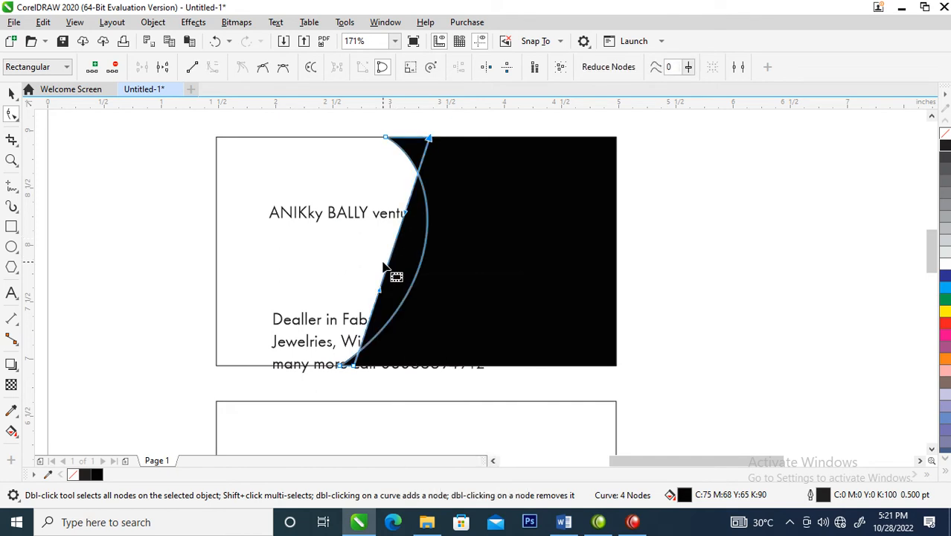
{"action": "left_click", "coordinate": [386, 265]}
{"action": "left_click", "coordinate": [390, 260]}
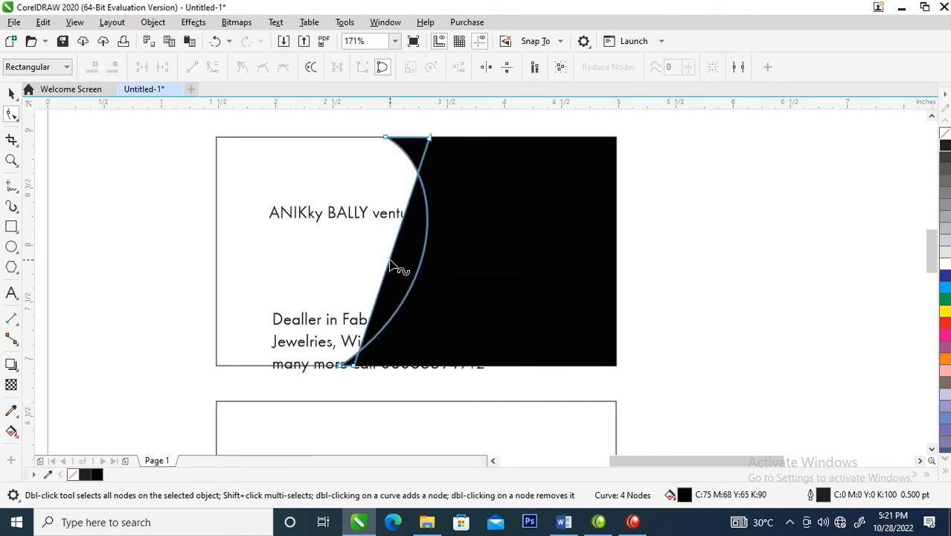
{"action": "left_click_drag", "start_coordinate": [390, 259], "coordinate": [448, 258]}
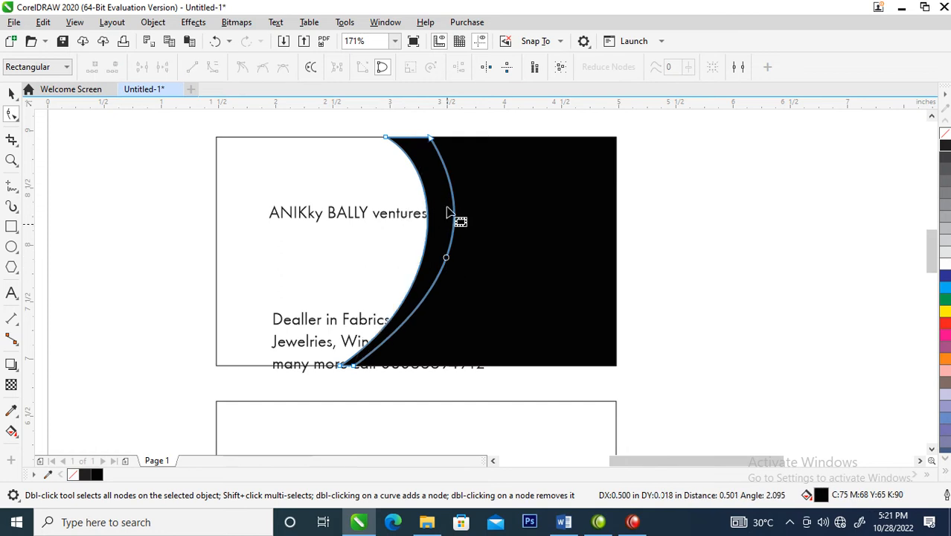
Refine the crescent by widening its top end along the card's upper edge and tapering its bottom end to a point near the lower-left node
{"action": "left_click", "coordinate": [433, 140]}
{"action": "double_click", "coordinate": [434, 141]}
{"action": "left_click", "coordinate": [430, 155]}
{"action": "left_click", "coordinate": [434, 140]}
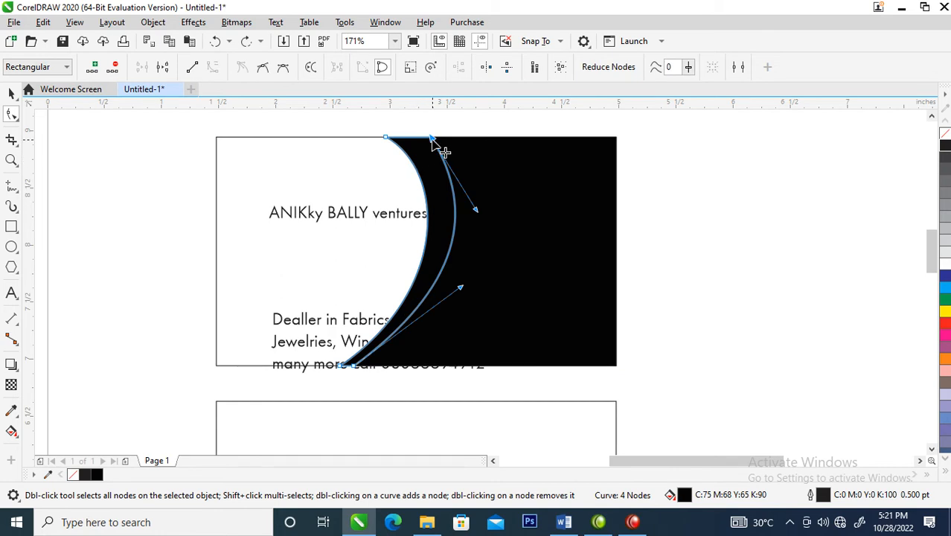
{"action": "left_click_drag", "start_coordinate": [434, 139], "coordinate": [445, 139]}
{"action": "left_click_drag", "start_coordinate": [450, 149], "coordinate": [451, 150]}
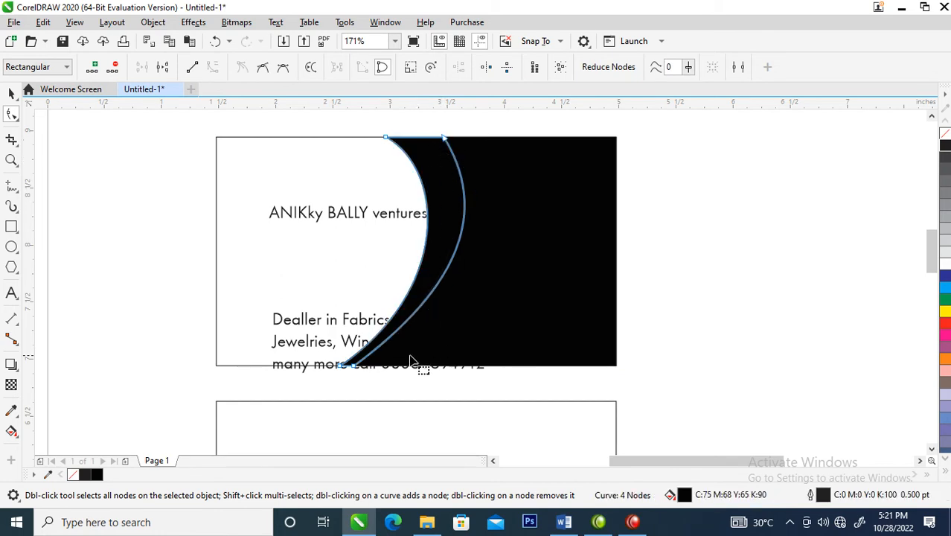
{"action": "left_click", "coordinate": [355, 367]}
{"action": "left_click_drag", "start_coordinate": [354, 368], "coordinate": [344, 367]}
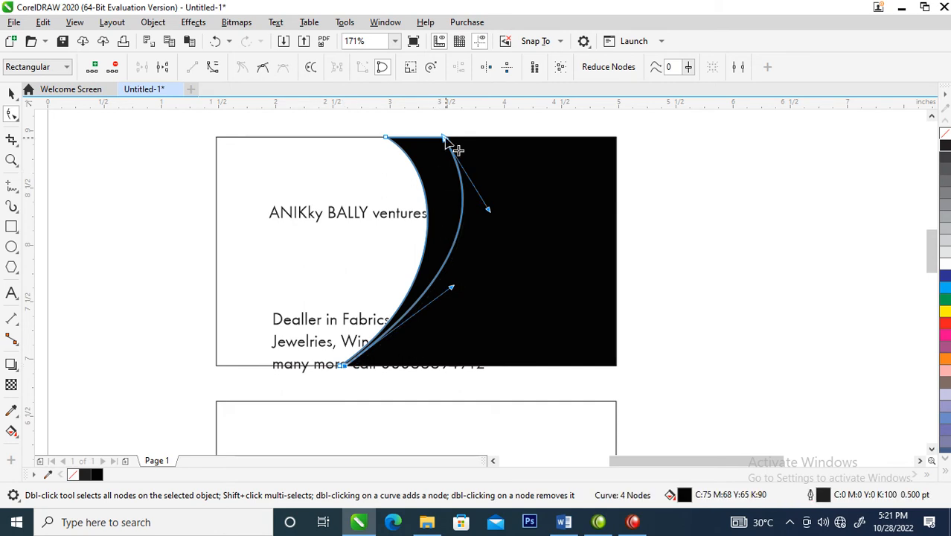
{"action": "left_click_drag", "start_coordinate": [444, 139], "coordinate": [440, 139]}
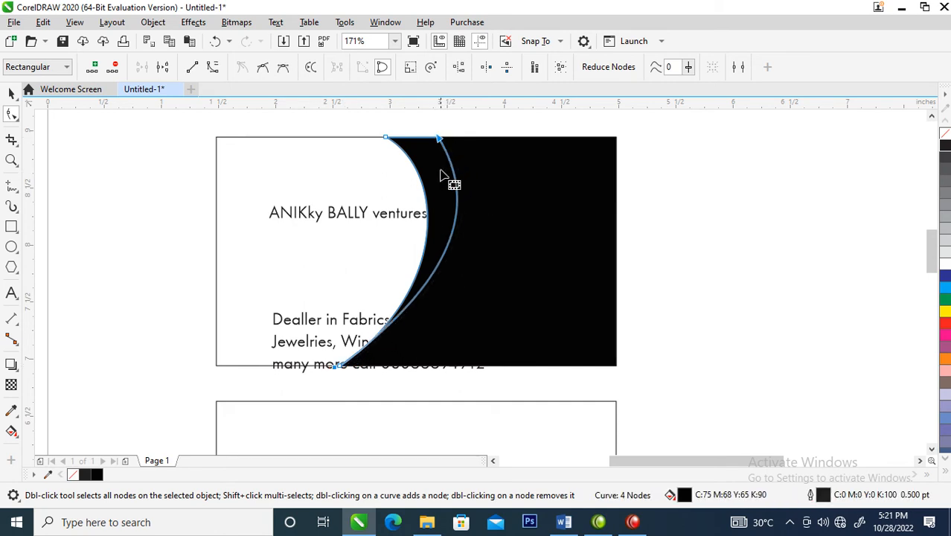
{"action": "key", "text": "ctrl+z"}
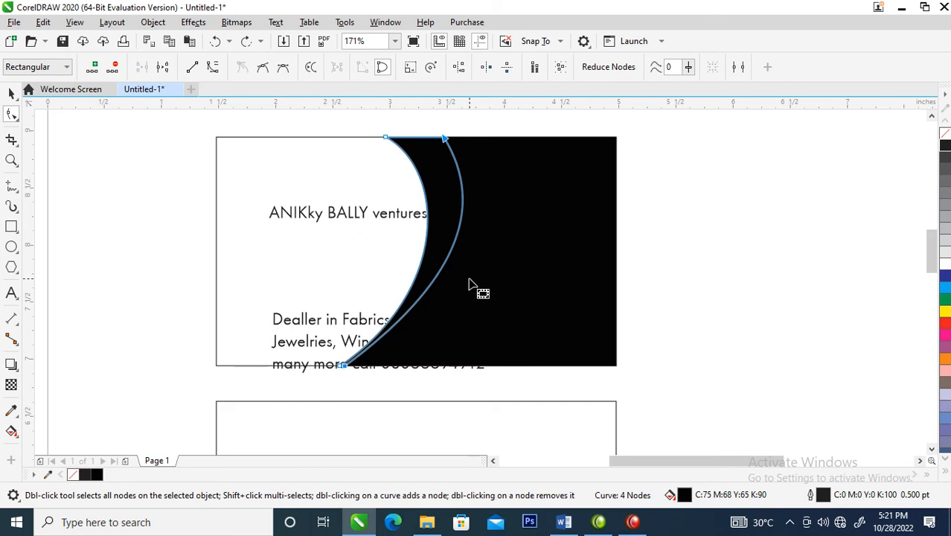
Move the gold Luxury Quality and Award Winning badges onto the page beside the two cards
{"action": "key", "text": "space"}
{"action": "scroll", "coordinate": [478, 253], "scroll_direction": "down", "scroll_amount": 5}
{"action": "key", "text": "z"}
{"action": "left_click_drag", "start_coordinate": [336, 207], "coordinate": [747, 450]}
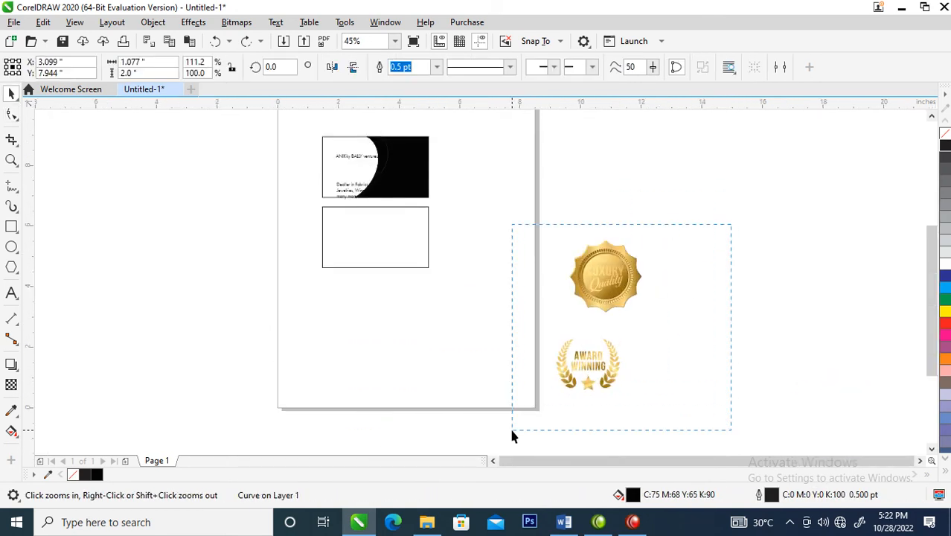
{"action": "left_click_drag", "start_coordinate": [512, 437], "coordinate": [512, 437]}
{"action": "left_click_drag", "start_coordinate": [604, 284], "coordinate": [512, 163]}
{"action": "key", "text": "z"}
{"action": "left_click_drag", "start_coordinate": [291, 123], "coordinate": [603, 291]}
Copy the gold gradient fill from the Luxury Quality badge onto the crescent on the upper card
{"action": "left_click", "coordinate": [762, 230]}
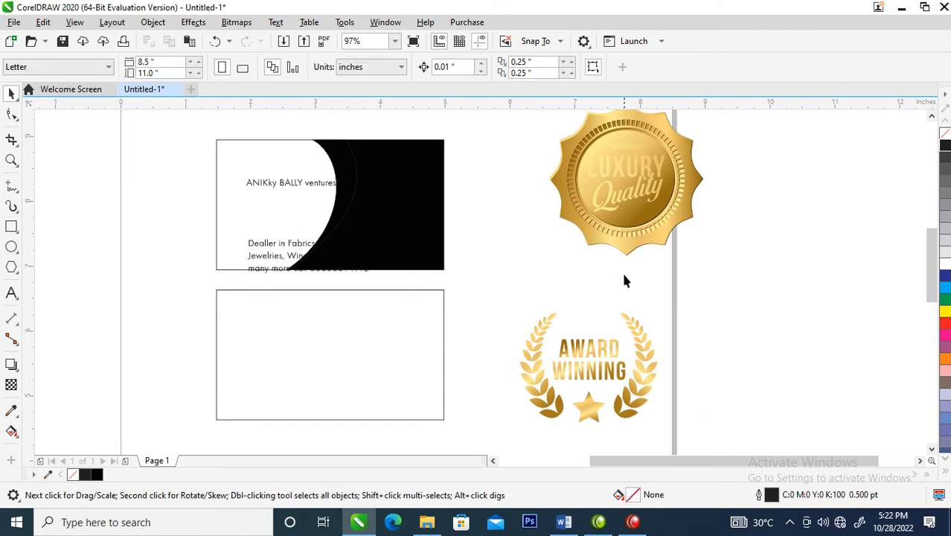
{"action": "left_click_drag", "start_coordinate": [635, 146], "coordinate": [343, 161]}
{"action": "left_click", "coordinate": [400, 237]}
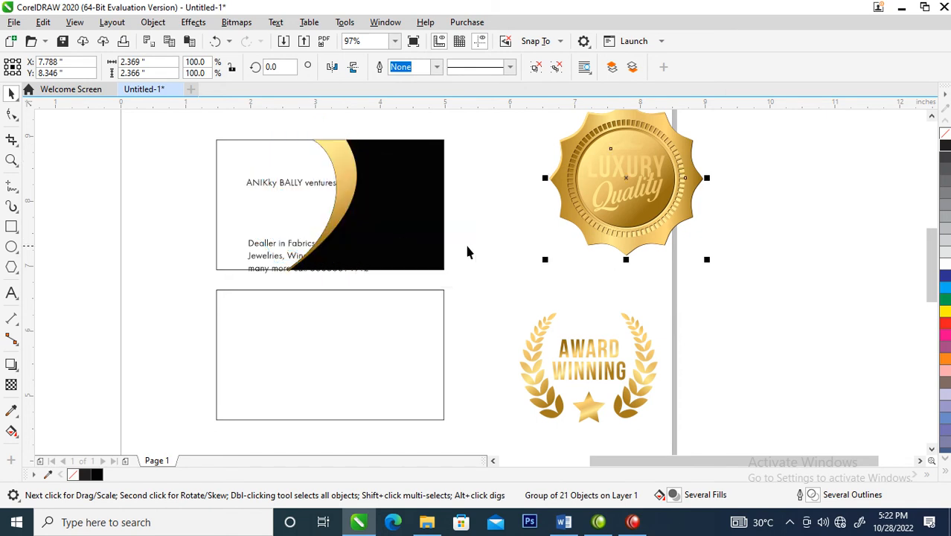
Ungroup the round gold badge and delete its "LUXURY Quality" lettering
{"action": "left_click", "coordinate": [536, 67]}
{"action": "left_click_drag", "start_coordinate": [583, 158], "coordinate": [666, 216]}
{"action": "key", "text": "Delete"}
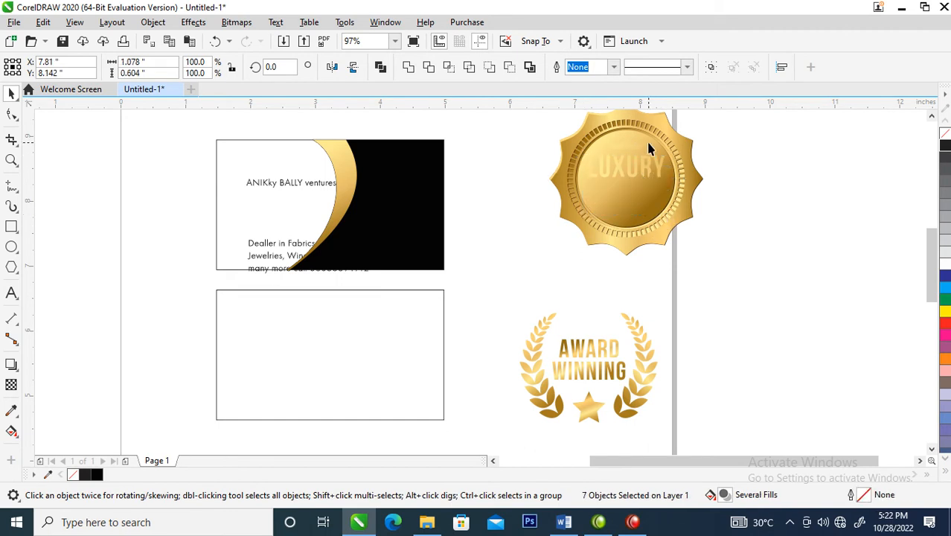
{"action": "left_click", "coordinate": [659, 165]}
{"action": "key", "text": "Delete"}
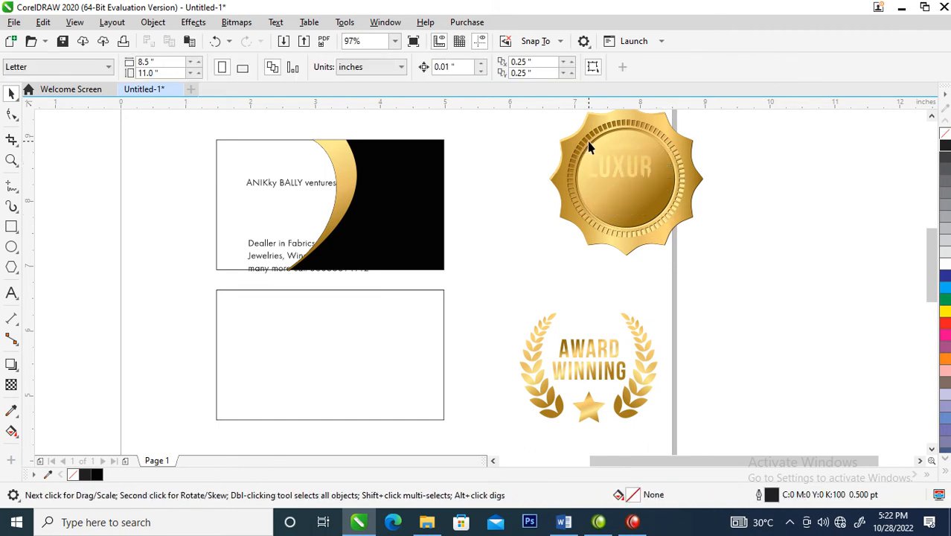
{"action": "left_click_drag", "start_coordinate": [662, 197], "coordinate": [662, 197]}
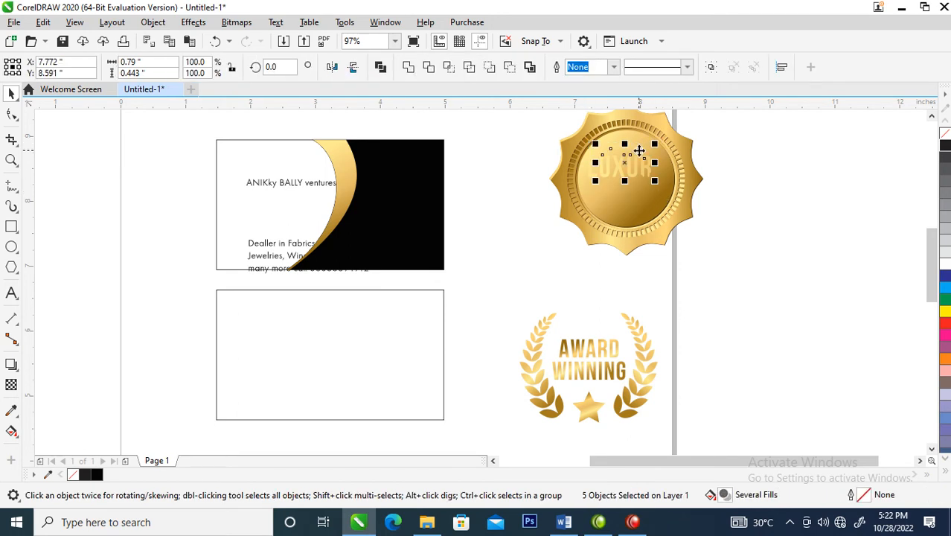
{"action": "key", "text": "Delete"}
{"action": "left_click", "coordinate": [595, 175]}
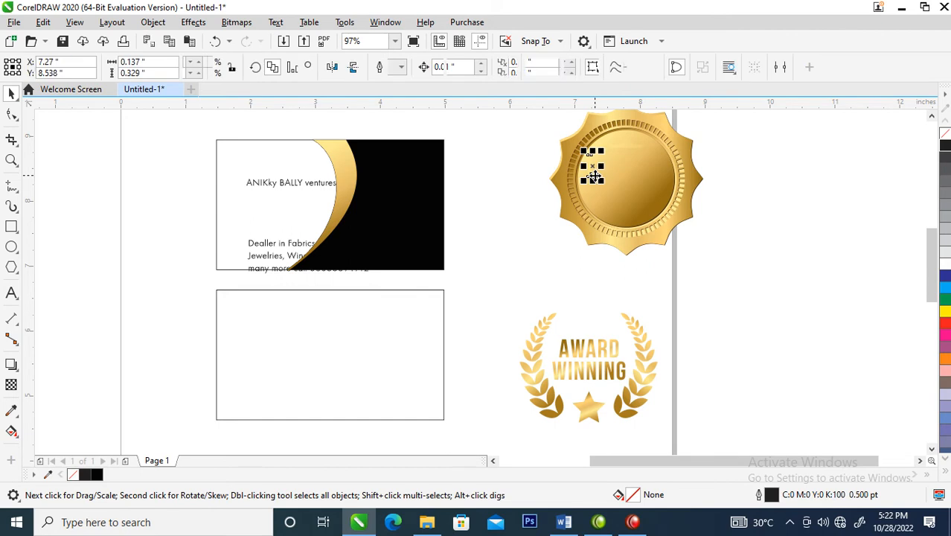
{"action": "key", "text": "Delete"}
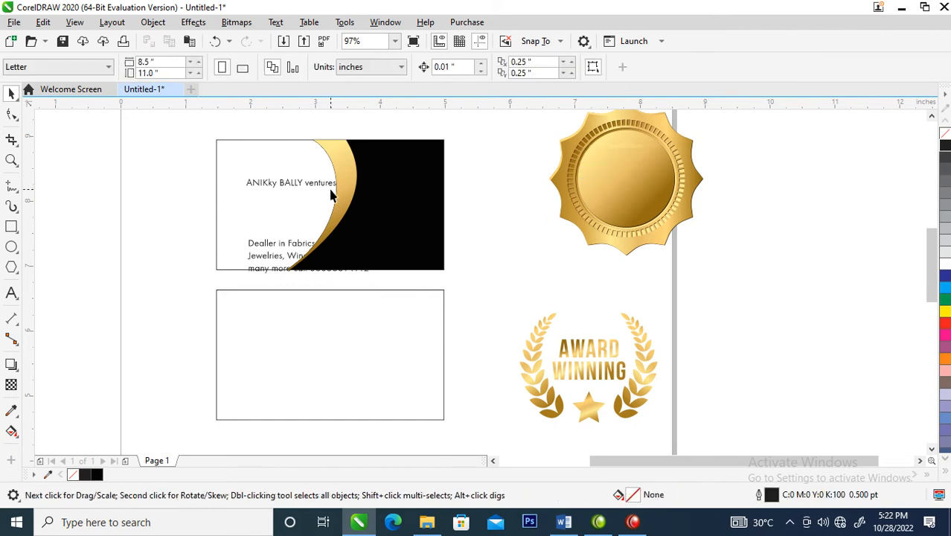
Copy all fill and outline properties from the upper card's black curved panel onto the lower card's rectangle
{"action": "key", "text": "z"}
{"action": "left_click_drag", "start_coordinate": [162, 125], "coordinate": [540, 446]}
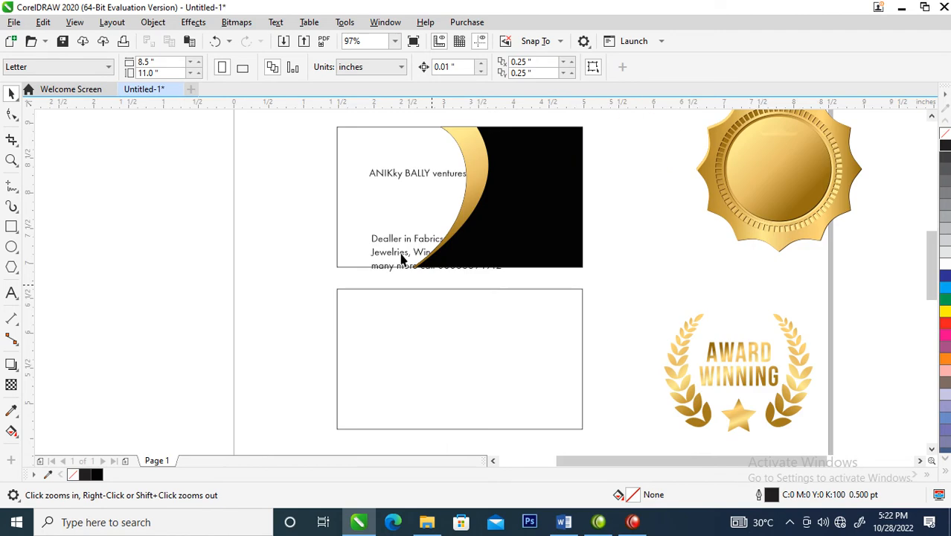
{"action": "key", "text": "space"}
{"action": "left_click", "coordinate": [486, 335]}
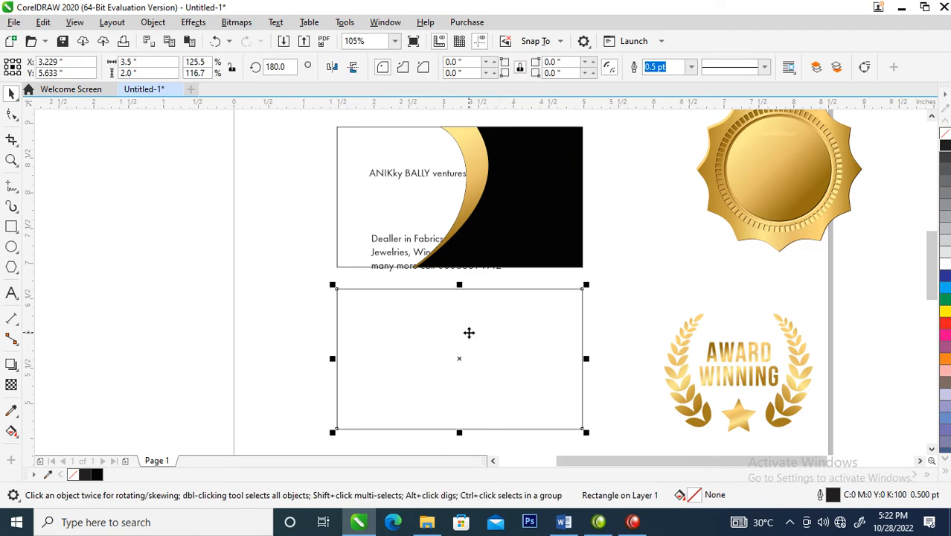
{"action": "left_click_drag", "start_coordinate": [567, 207], "coordinate": [526, 402]}
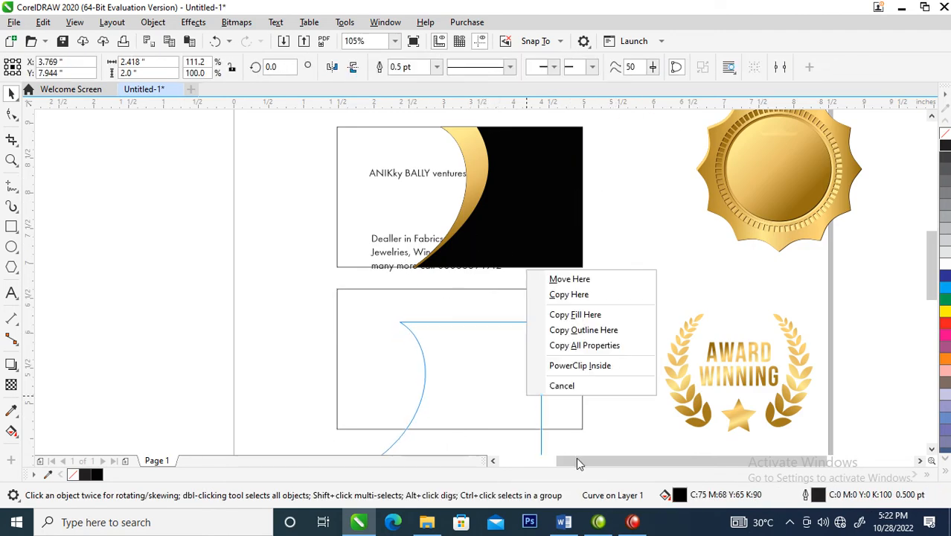
{"action": "left_click", "coordinate": [585, 346]}
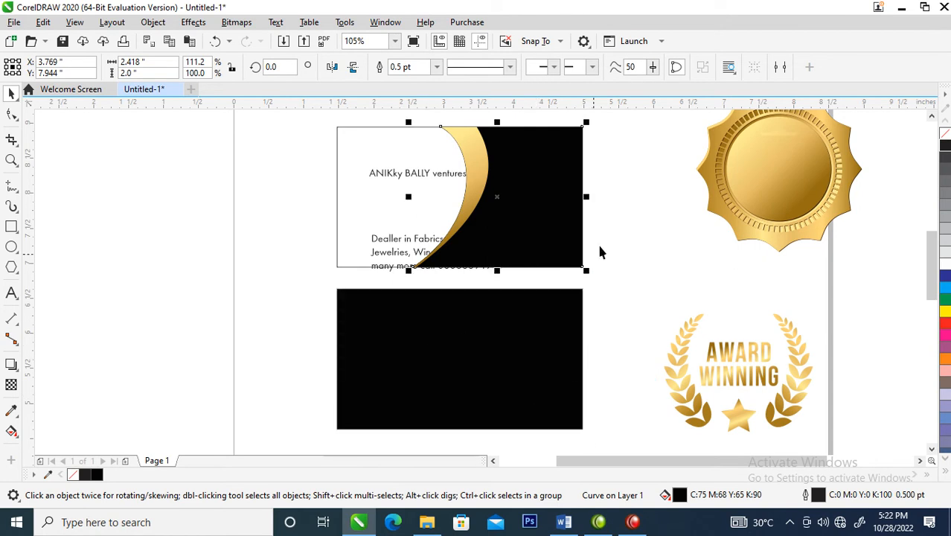
Change the company name text on the upper card to Title Case
{"action": "scroll", "coordinate": [538, 265], "scroll_direction": "down", "scroll_amount": 1}
{"action": "key", "text": "F2"}
{"action": "left_click_drag", "start_coordinate": [408, 177], "coordinate": [612, 291]}
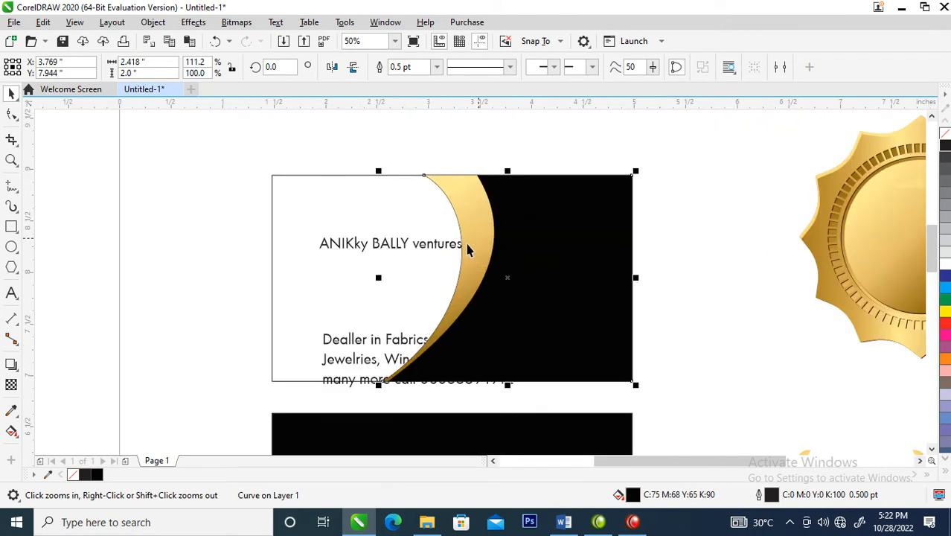
{"action": "left_click", "coordinate": [418, 251]}
{"action": "key", "text": "F2"}
{"action": "left_click_drag", "start_coordinate": [243, 173], "coordinate": [442, 298]}
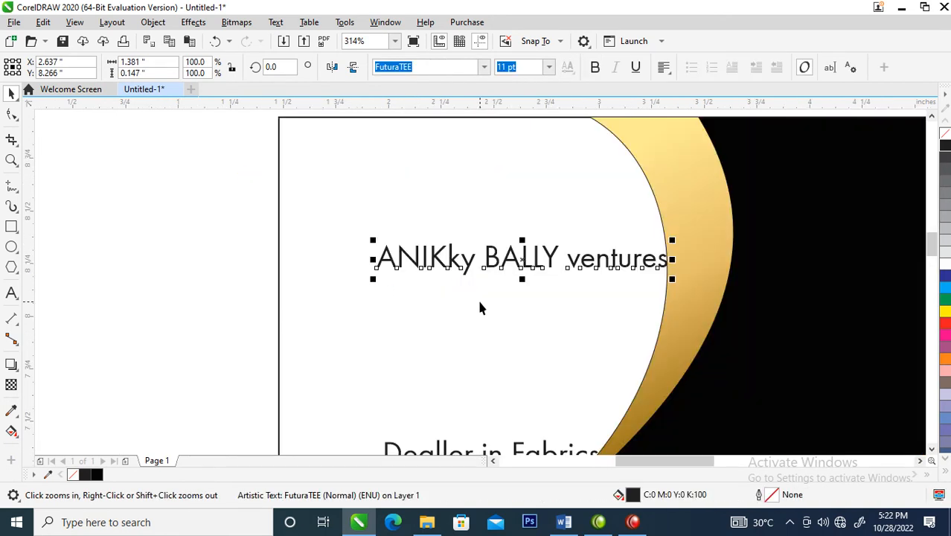
{"action": "double_click", "coordinate": [571, 258]}
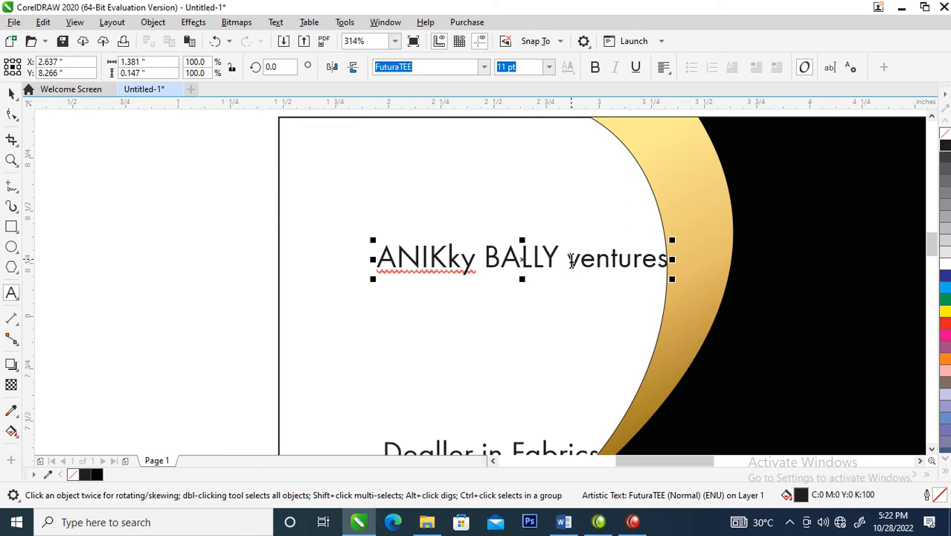
{"action": "key", "text": "Return"}
{"action": "key", "text": "ctrl+a"}
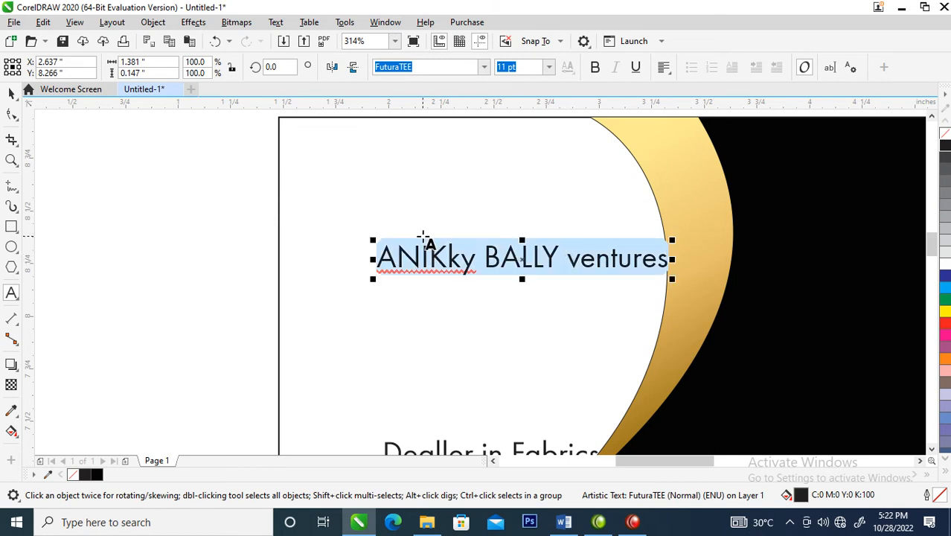
{"action": "key", "text": "shift+F3"}
{"action": "key", "text": "shift+F3"}
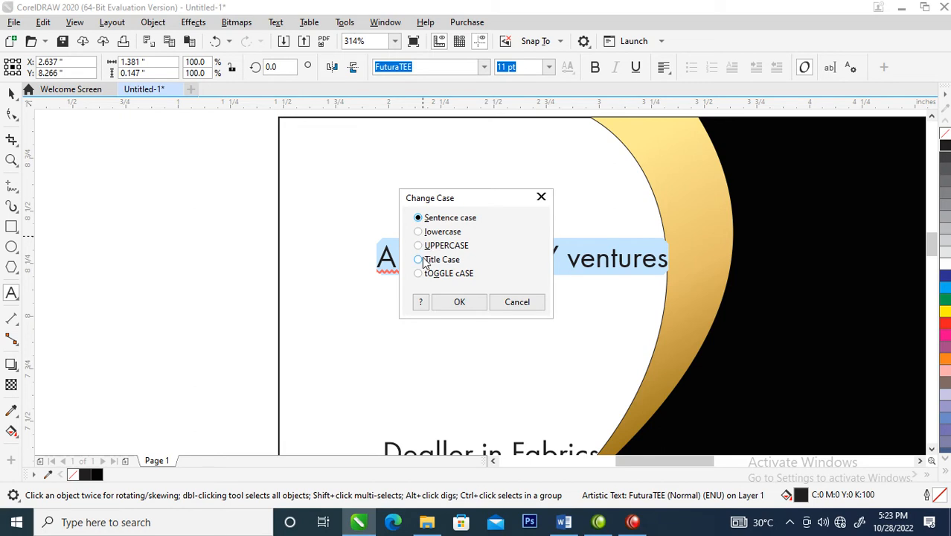
{"action": "left_click", "coordinate": [423, 259]}
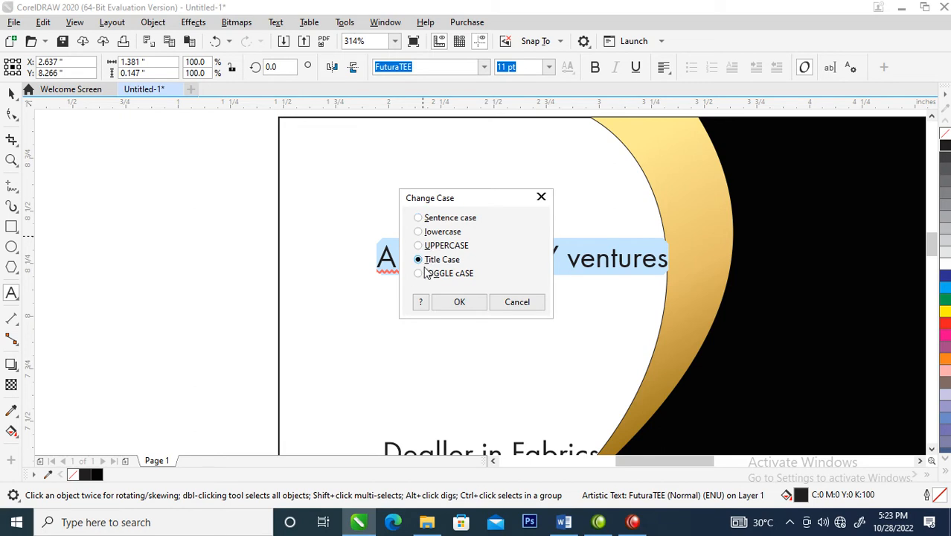
{"action": "left_click", "coordinate": [460, 301]}
Put "Ventures" on its own line in the company name and break the two lines apart into separate text objects
{"action": "left_click", "coordinate": [541, 253]}
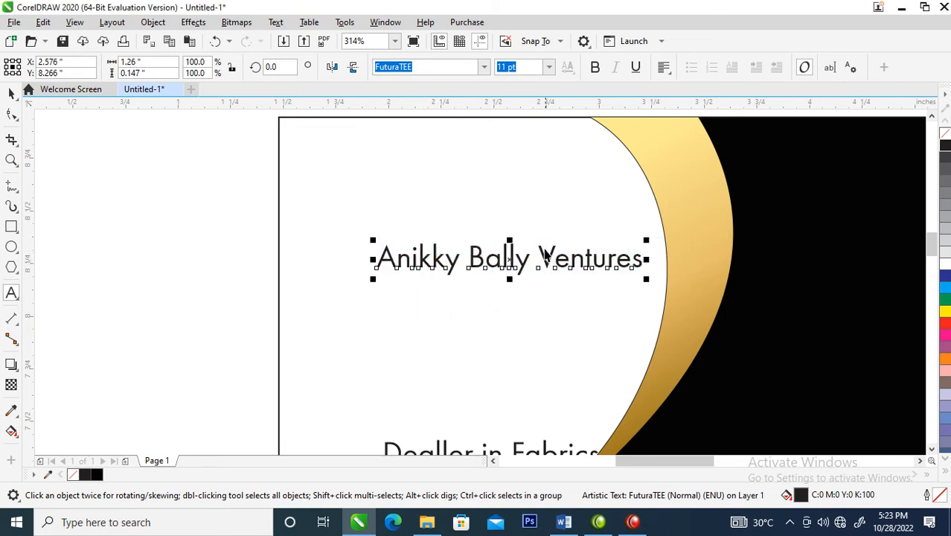
{"action": "key", "text": "Return"}
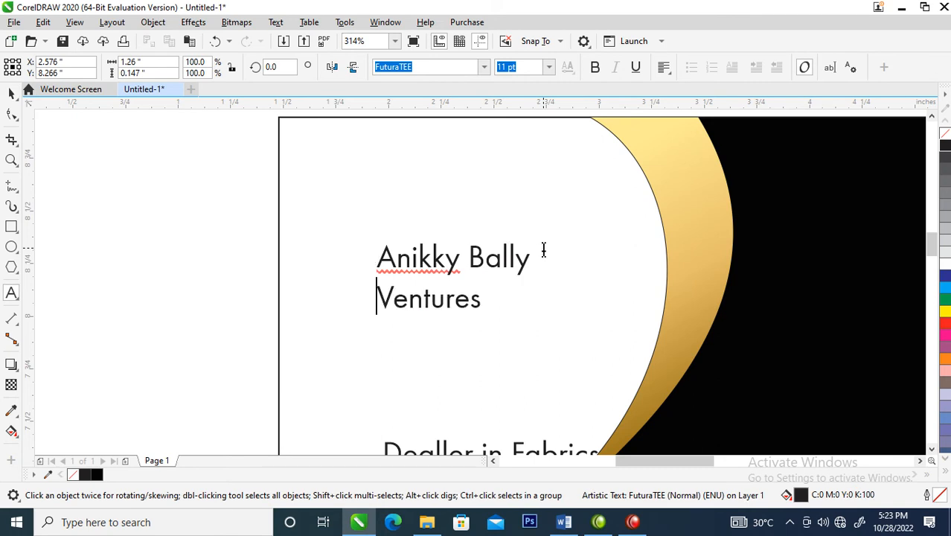
{"action": "key", "text": "ctrl+space"}
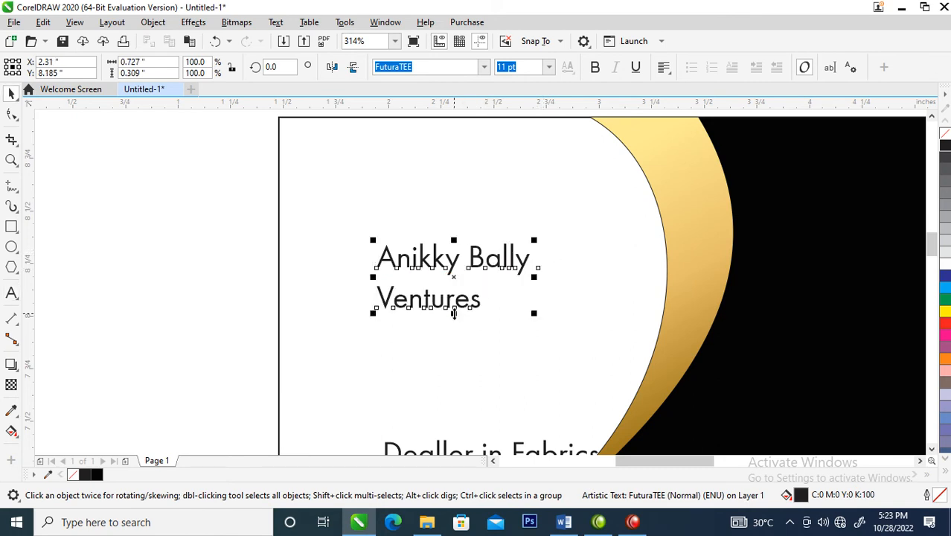
{"action": "key", "text": "ctrl+k"}
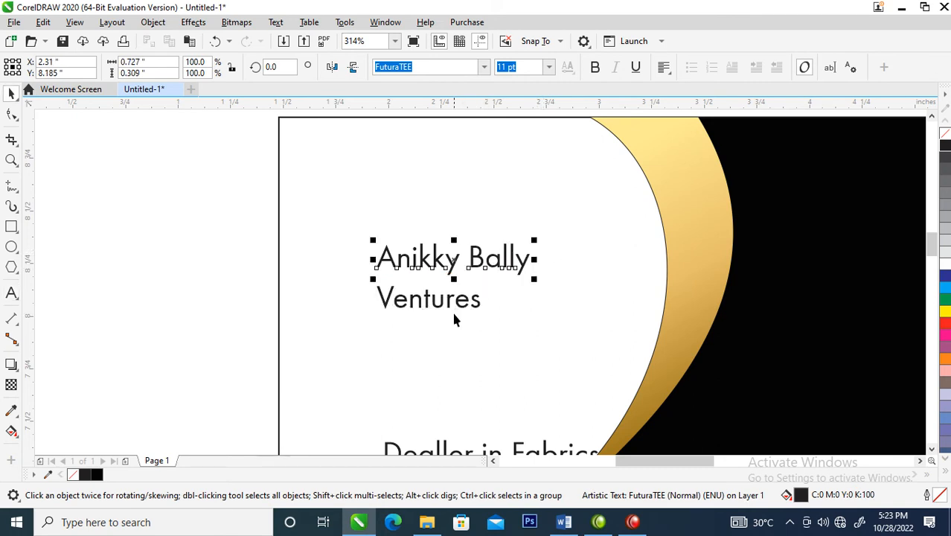
Remove the space between "Anikky" and "Bally" and make only "Anikky" bold
{"action": "double_click", "coordinate": [501, 261]}
{"action": "left_click", "coordinate": [467, 258]}
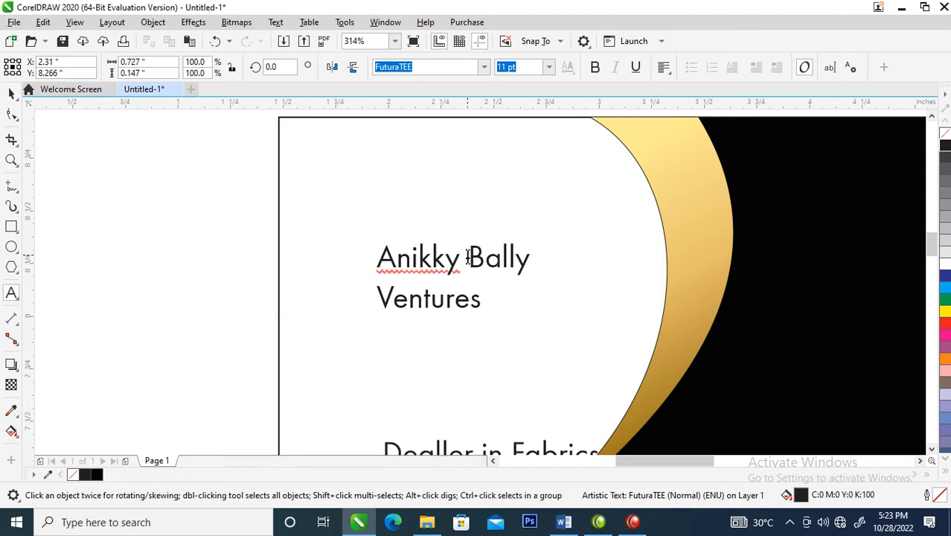
{"action": "key", "text": "BackSpace"}
{"action": "left_click_drag", "start_coordinate": [468, 258], "coordinate": [363, 261]}
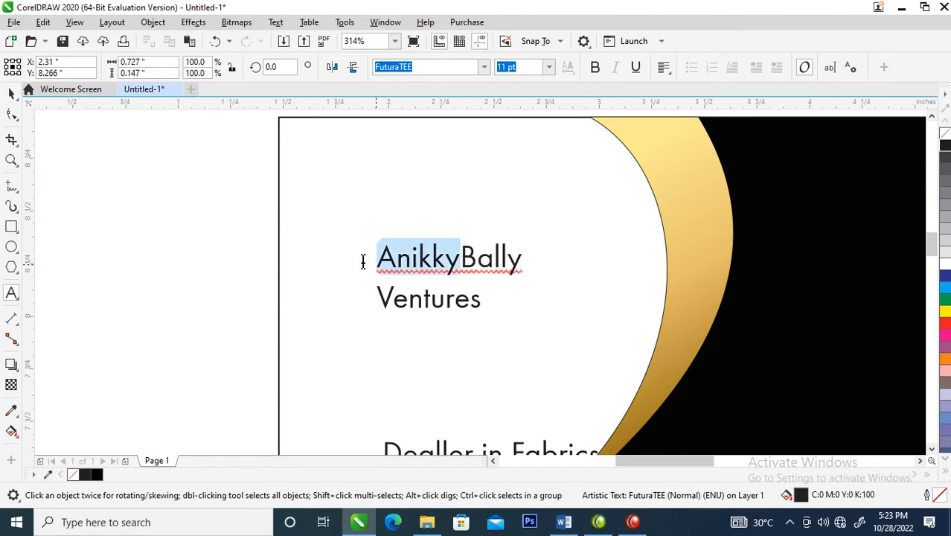
{"action": "left_click", "coordinate": [595, 67]}
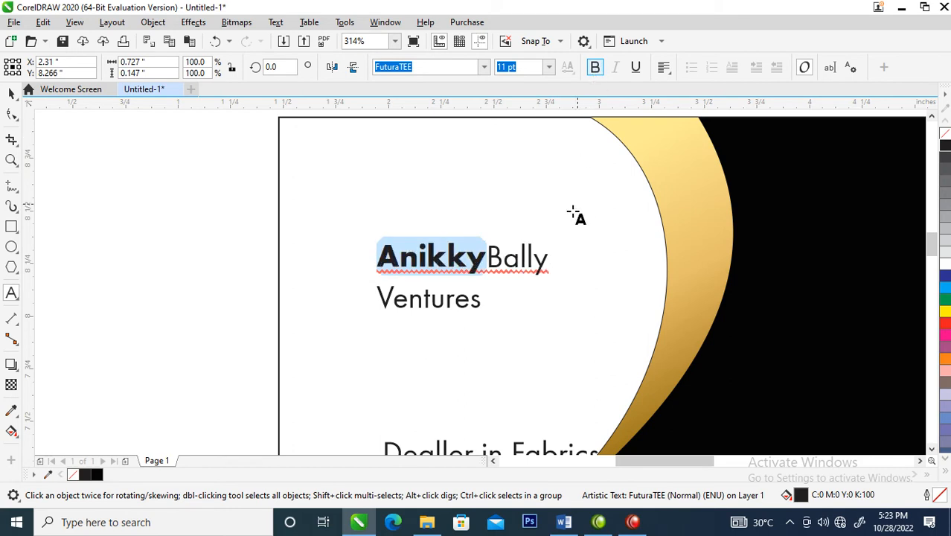
{"action": "key", "text": "ctrl+space"}
Move "Ventures" closer beneath the AnikkyBally line and convert it to UPPERCASE
{"action": "left_click_drag", "start_coordinate": [475, 299], "coordinate": [519, 289]}
{"action": "double_click", "coordinate": [519, 289]}
{"action": "key", "text": "ctrl+a"}
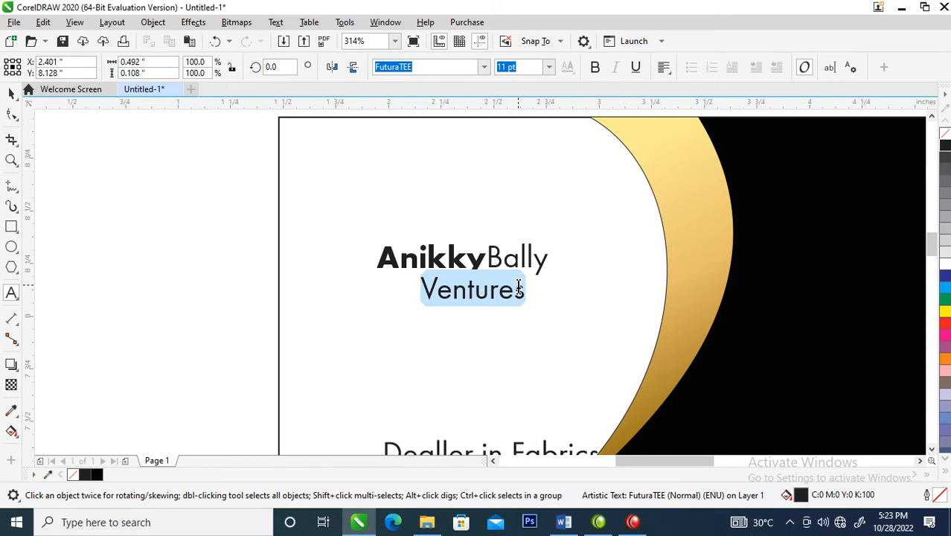
{"action": "key", "text": "shift+F3"}
{"action": "left_click", "coordinate": [465, 249]}
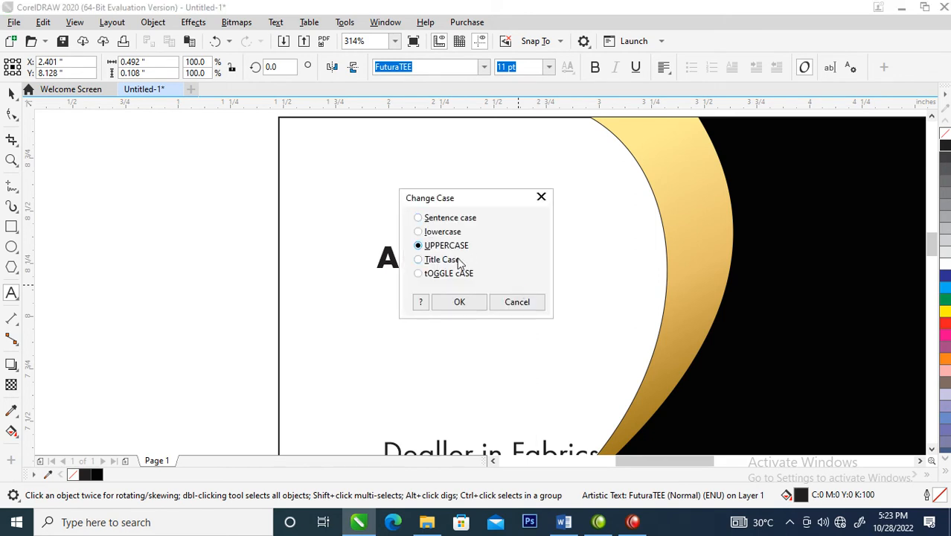
{"action": "left_click", "coordinate": [460, 302]}
{"action": "key", "text": "ctrl+space"}
Shrink the "VENTURES" text to 4.375 pt and spread its letters to about the width of the AnikkyBally line
{"action": "left_click_drag", "start_coordinate": [563, 269], "coordinate": [394, 275]}
{"action": "left_click", "coordinate": [9, 115]}
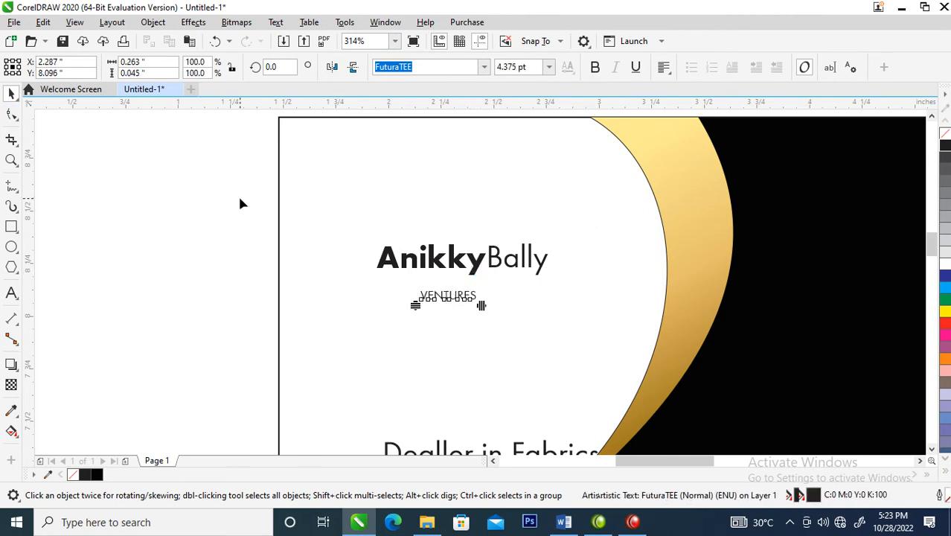
{"action": "left_click_drag", "start_coordinate": [482, 306], "coordinate": [571, 306]}
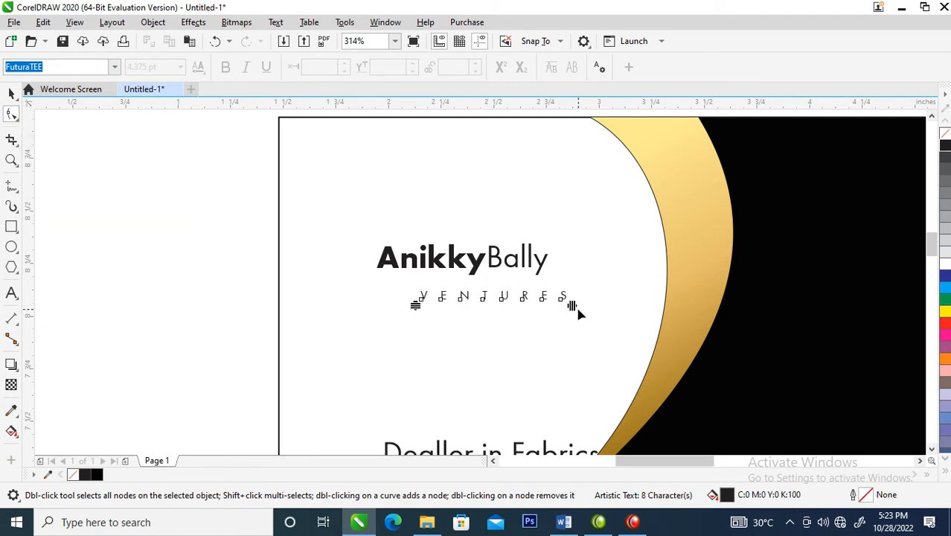
{"action": "key", "text": "space"}
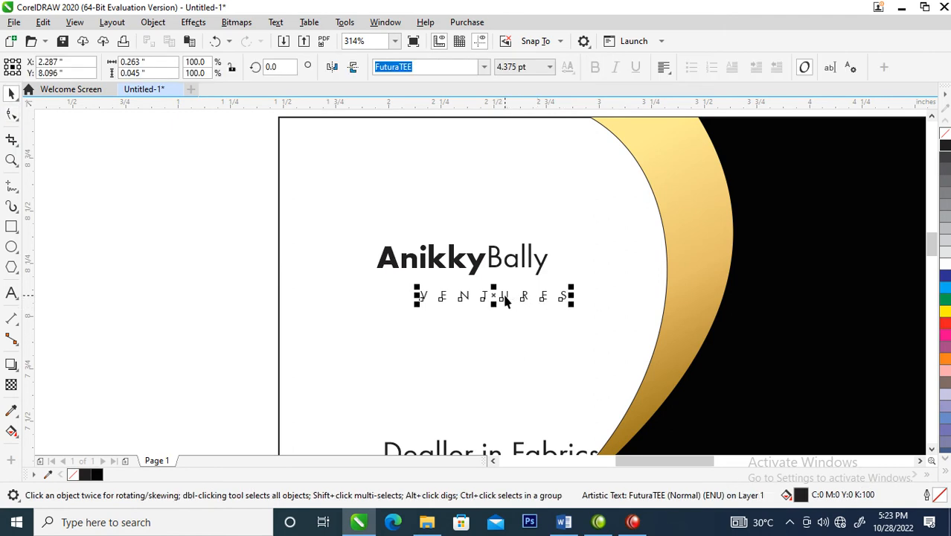
Center "VENTURES" under "AnikkyBally", move both lines lower on the card, and enlarge them together to about 1.25 inches wide
{"action": "left_click_drag", "start_coordinate": [494, 298], "coordinate": [464, 317]}
{"action": "left_click", "coordinate": [465, 286]}
{"action": "left_click", "coordinate": [474, 261], "text": "shift"}
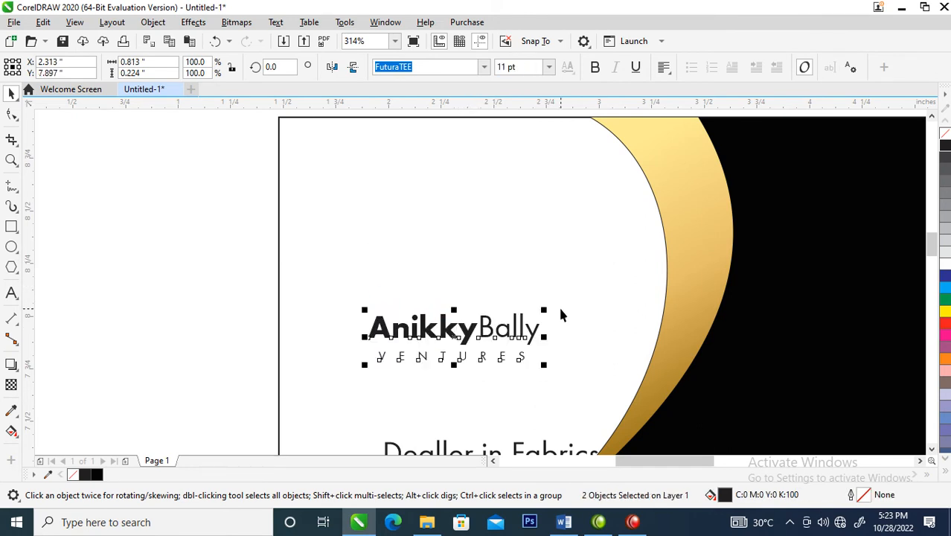
{"action": "left_click_drag", "start_coordinate": [548, 307], "coordinate": [592, 292]}
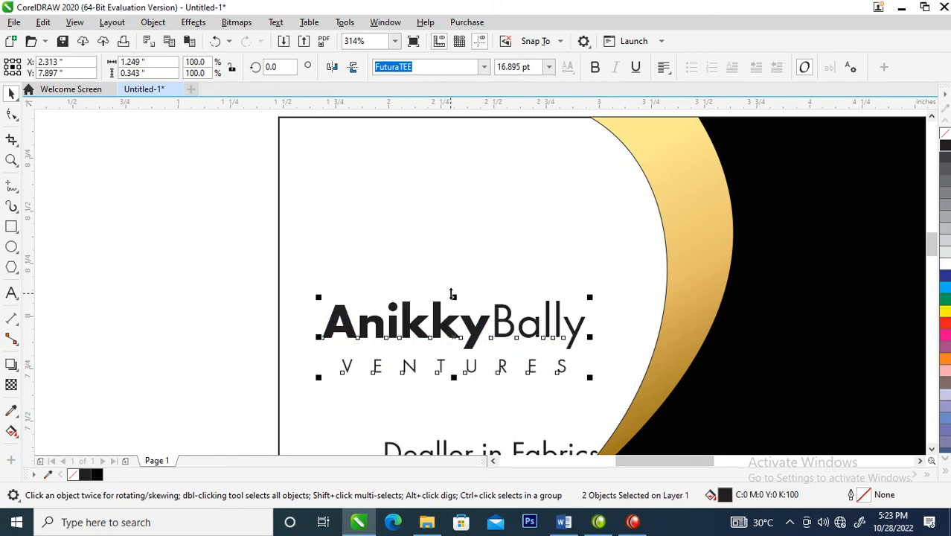
Move the Award Winning laurel badge over the upper-left corner of the upper card
{"action": "scroll", "coordinate": [451, 294], "scroll_direction": "down", "scroll_amount": 5}
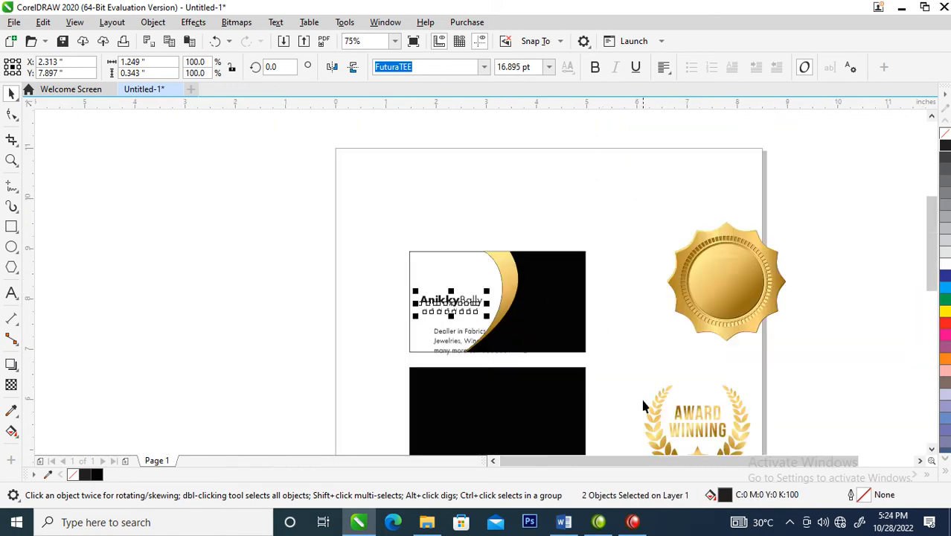
{"action": "scroll", "coordinate": [774, 429], "scroll_direction": "down", "scroll_amount": 4}
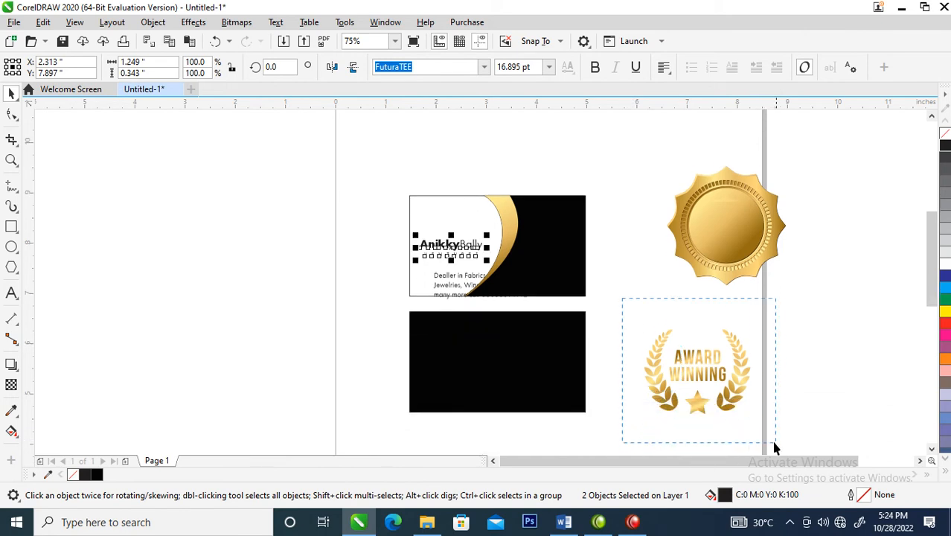
{"action": "left_click", "coordinate": [737, 395]}
{"action": "left_click_drag", "start_coordinate": [737, 359], "coordinate": [451, 182]}
Ungroup the laurel badge and delete its "AWARD WINNING" lettering, keeping the leaves and star
{"action": "left_click_drag", "start_coordinate": [377, 148], "coordinate": [438, 200]}
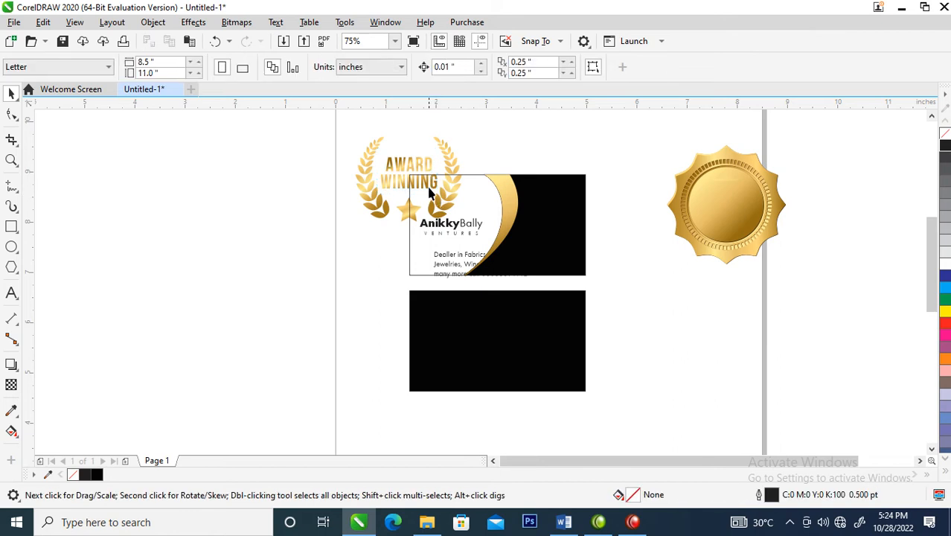
{"action": "left_click", "coordinate": [418, 170]}
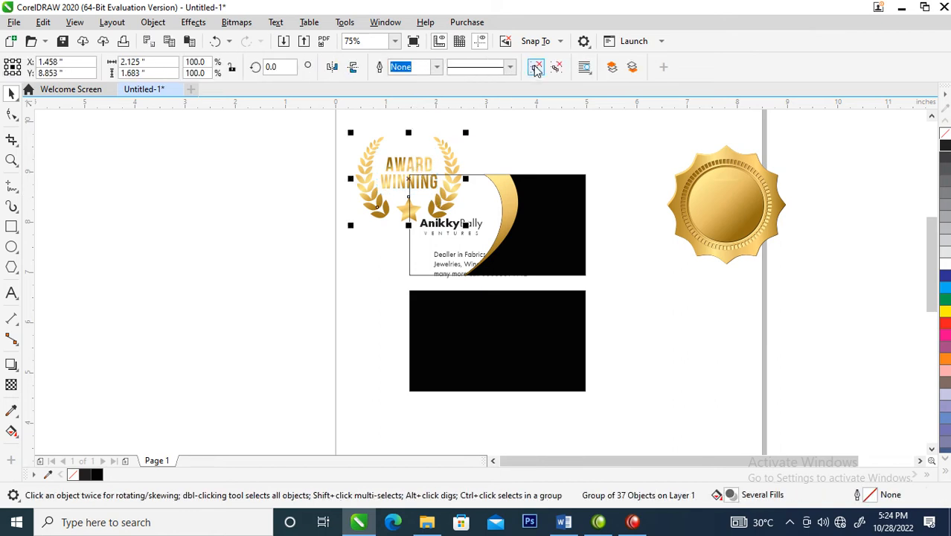
{"action": "left_click", "coordinate": [536, 67]}
{"action": "left_click_drag", "start_coordinate": [383, 142], "coordinate": [436, 192]}
{"action": "key", "text": "Delete"}
{"action": "left_click", "coordinate": [434, 184]}
{"action": "key", "text": "Delete"}
{"action": "left_click", "coordinate": [386, 180]}
{"action": "key", "text": "Delete"}
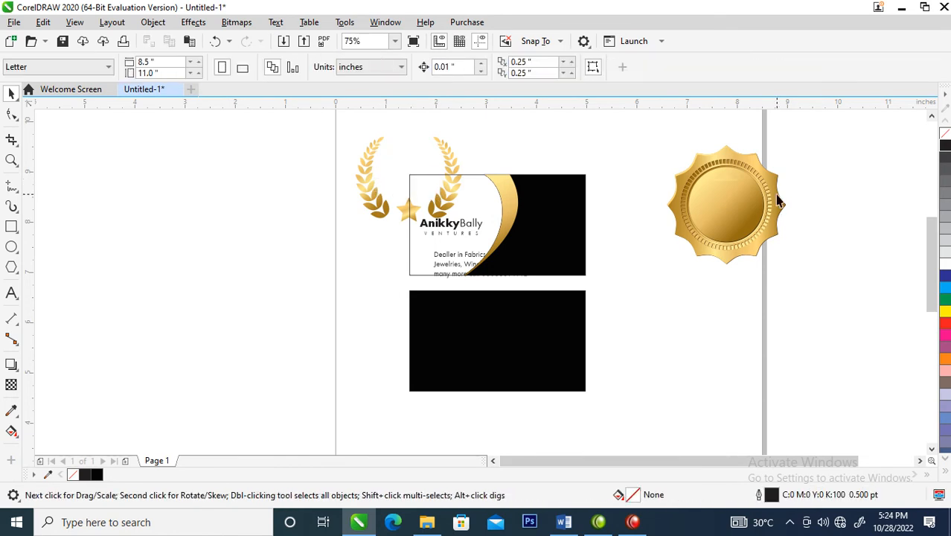
Scale the round gold badge down to about 1.03 inches wide and move it off the page, left of the cards
{"action": "left_click_drag", "start_coordinate": [814, 295], "coordinate": [811, 290]}
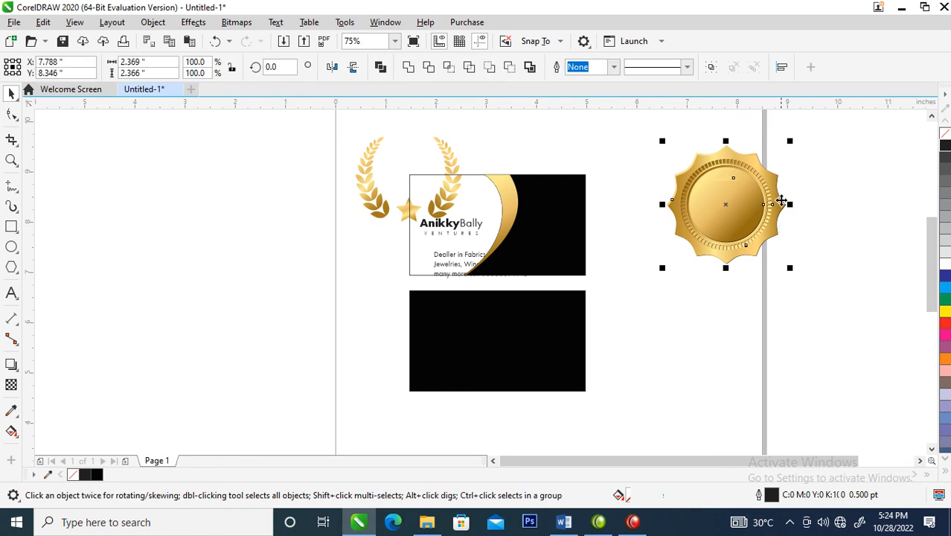
{"action": "left_click_drag", "start_coordinate": [788, 137], "coordinate": [762, 203]}
{"action": "left_click_drag", "start_coordinate": [699, 232], "coordinate": [198, 181]}
Group the two laurel branches and the star into one object
{"action": "left_click_drag", "start_coordinate": [296, 125], "coordinate": [464, 226]}
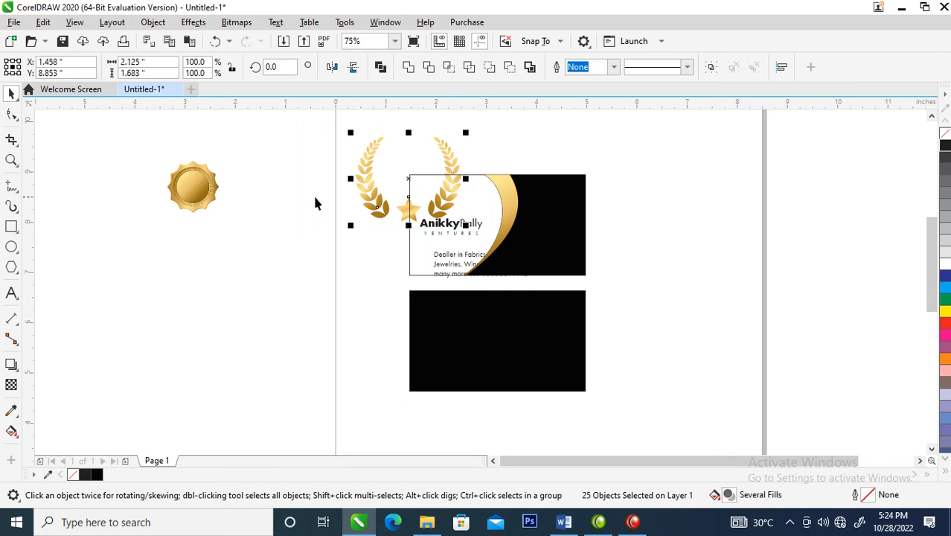
{"action": "key", "text": "ctrl+g"}
{"action": "left_click_drag", "start_coordinate": [193, 187], "coordinate": [288, 175]}
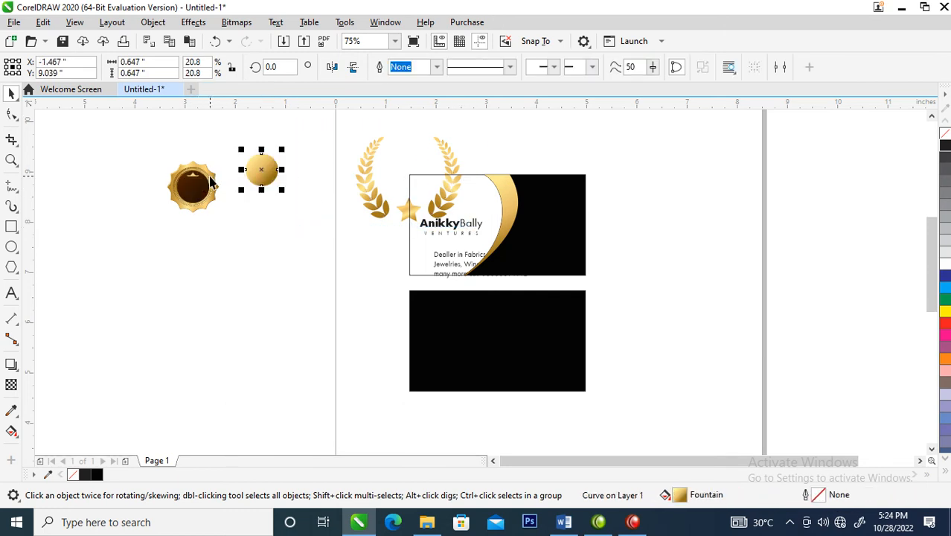
{"action": "key", "text": "ctrl+z"}
{"action": "key", "text": "ctrl+s"}
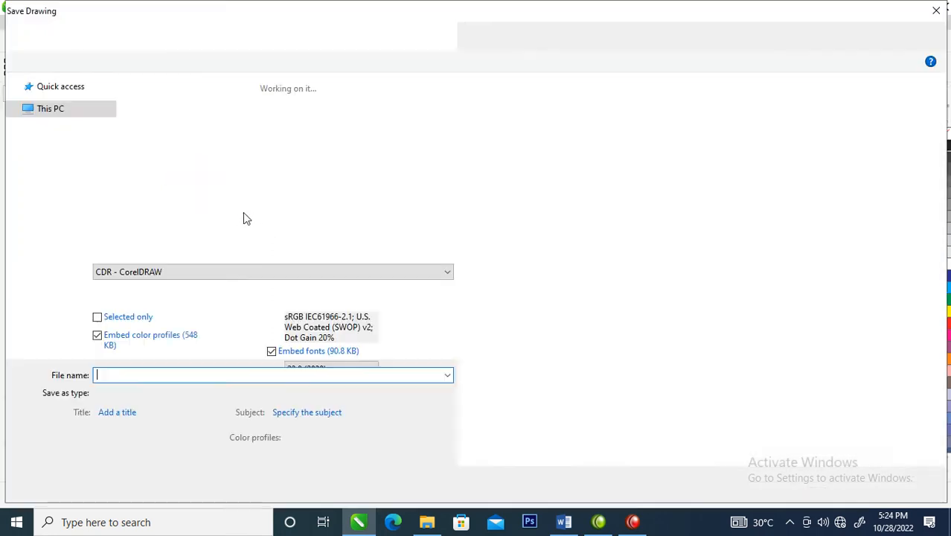
{"action": "left_click", "coordinate": [937, 10]}
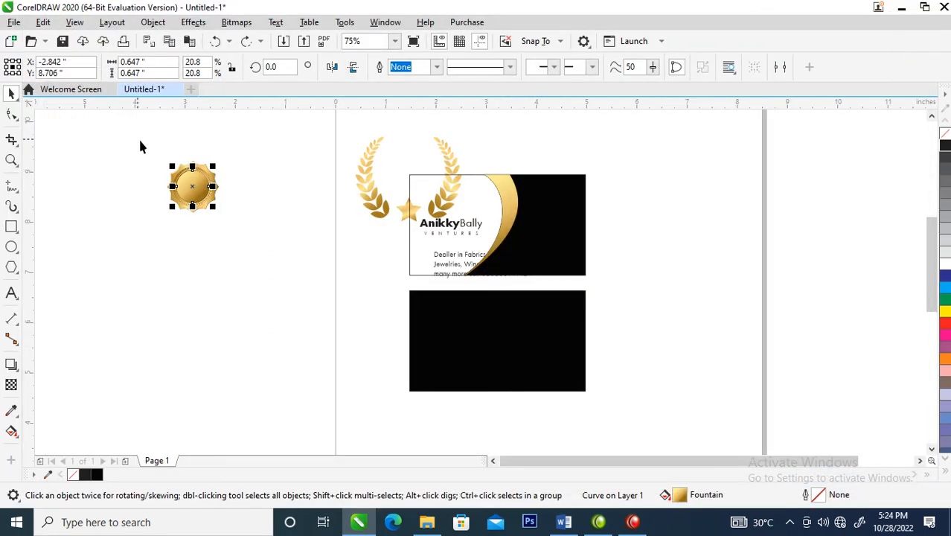
Group all the parts of the small round gold badge into one object
{"action": "left_click_drag", "start_coordinate": [128, 144], "coordinate": [314, 285]}
{"action": "key", "text": "ctrl+g"}
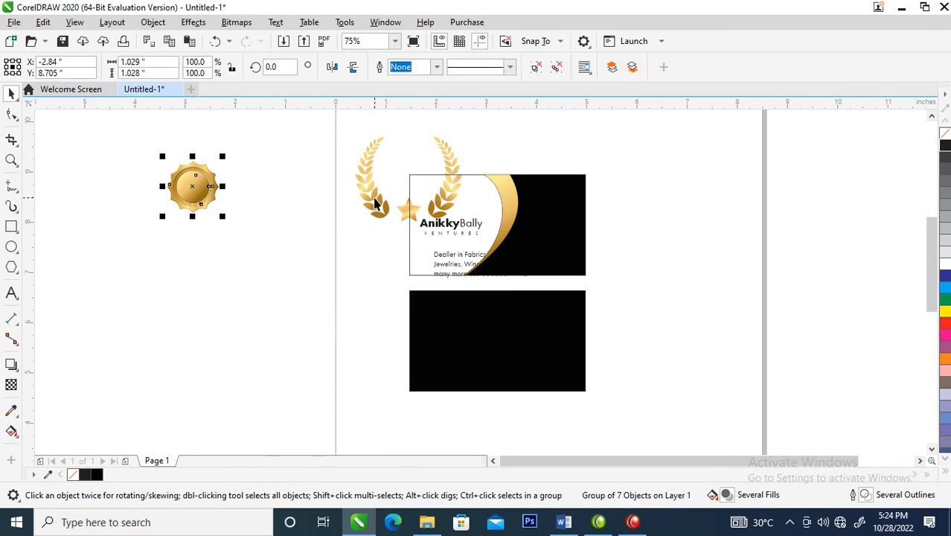
Centre the round gold badge between the laurel branches, raise it above the star and enlarge it to about 1.26 inches wide
{"action": "left_click", "coordinate": [375, 198], "text": "shift"}
{"action": "key", "text": "e"}
{"action": "key", "text": "c"}
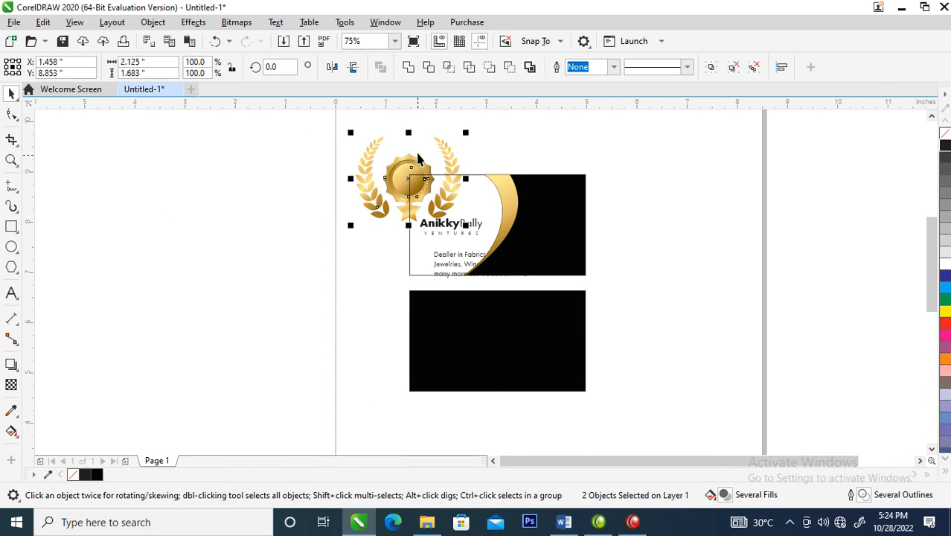
{"action": "left_click_drag", "start_coordinate": [316, 122], "coordinate": [630, 258]}
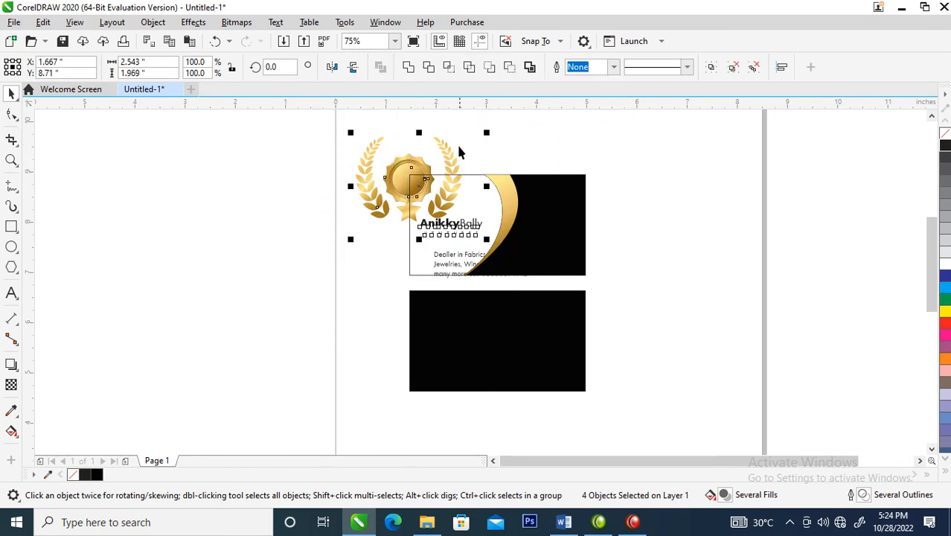
{"action": "left_click", "coordinate": [432, 149]}
{"action": "left_click", "coordinate": [421, 165]}
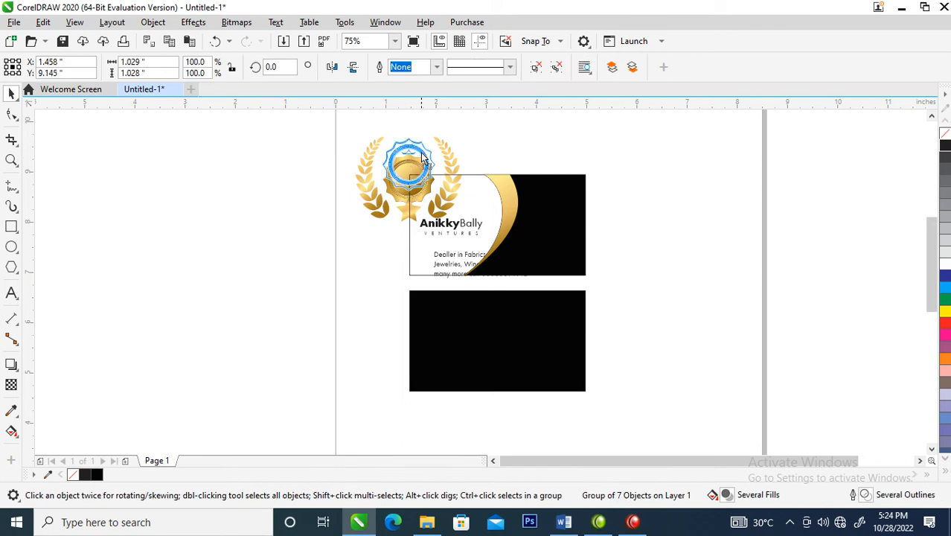
{"action": "left_click_drag", "start_coordinate": [439, 198], "coordinate": [445, 205]}
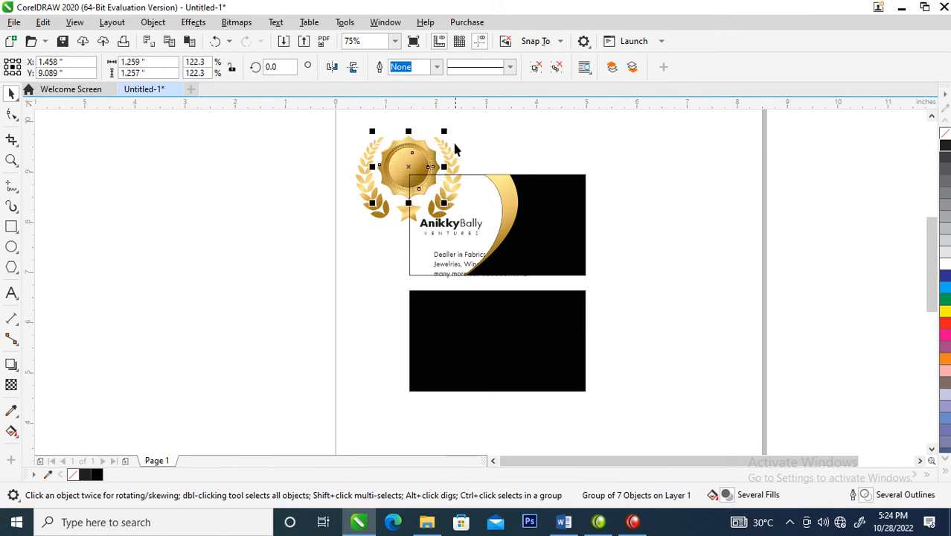
Place a copy of the assembled gold badge and laurel off the page, left of the cards
{"action": "left_click", "coordinate": [451, 155], "text": "shift"}
{"action": "left_click_drag", "start_coordinate": [450, 155], "coordinate": [259, 171]}
{"action": "right_click", "coordinate": [258, 172]}
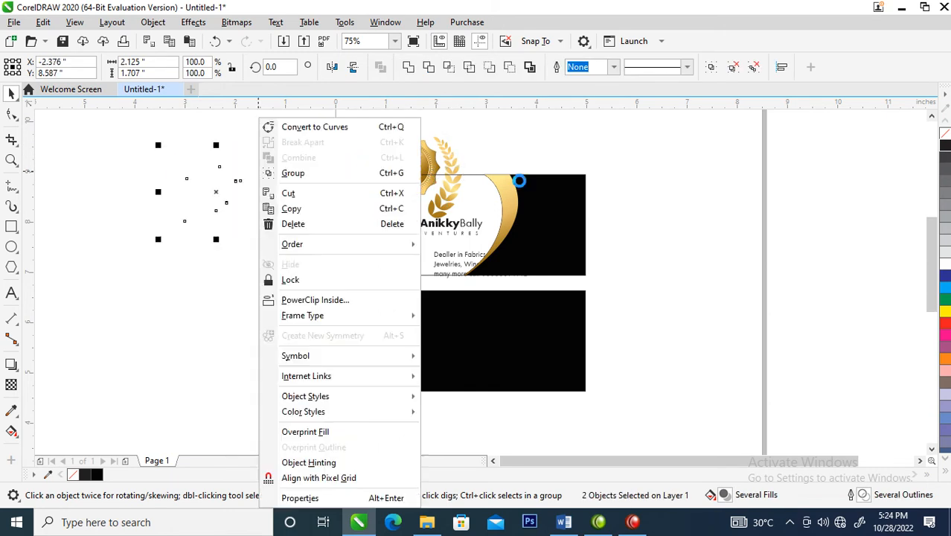
{"action": "key", "text": "Escape"}
Fill the inner circle of the badge on the page with black, copying all properties from the front card's black panel
{"action": "key", "text": "z"}
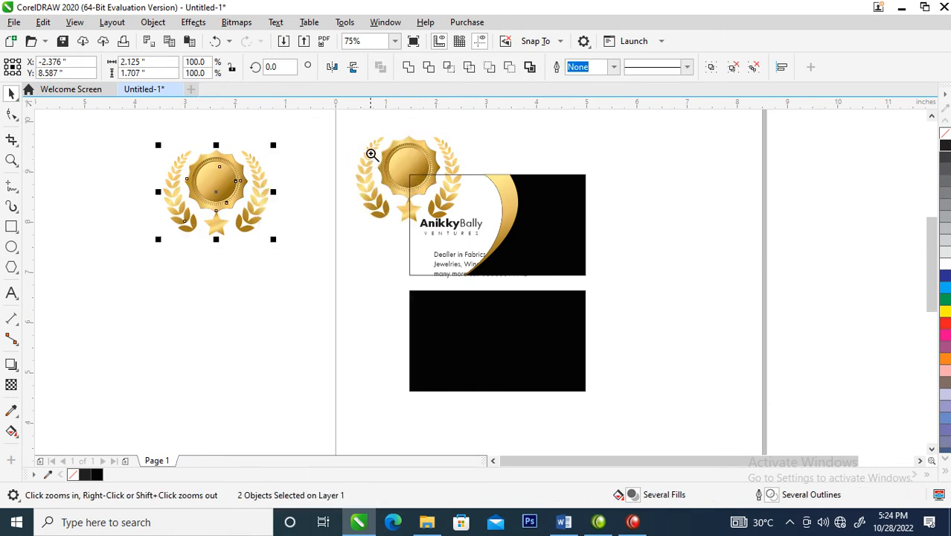
{"action": "left_click_drag", "start_coordinate": [329, 123], "coordinate": [675, 315]}
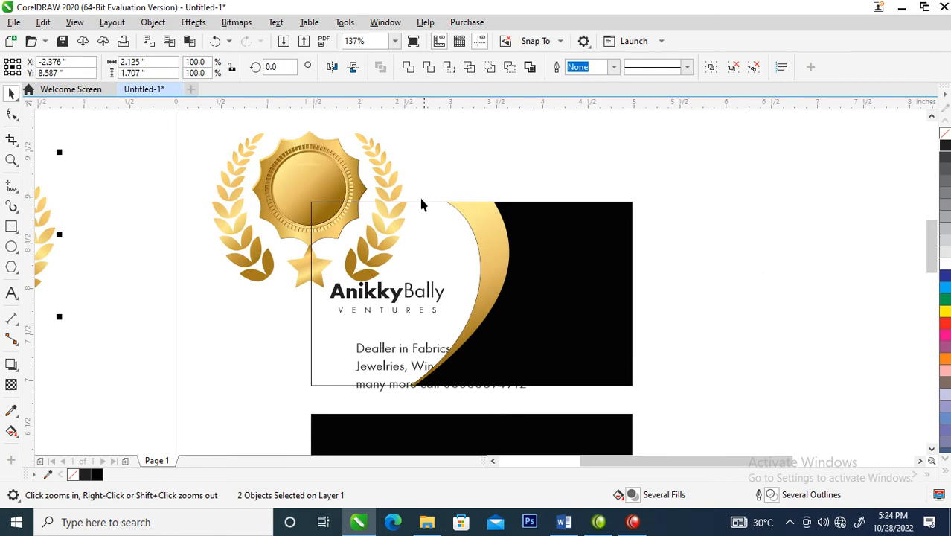
{"action": "left_click", "coordinate": [324, 184], "text": "ctrl"}
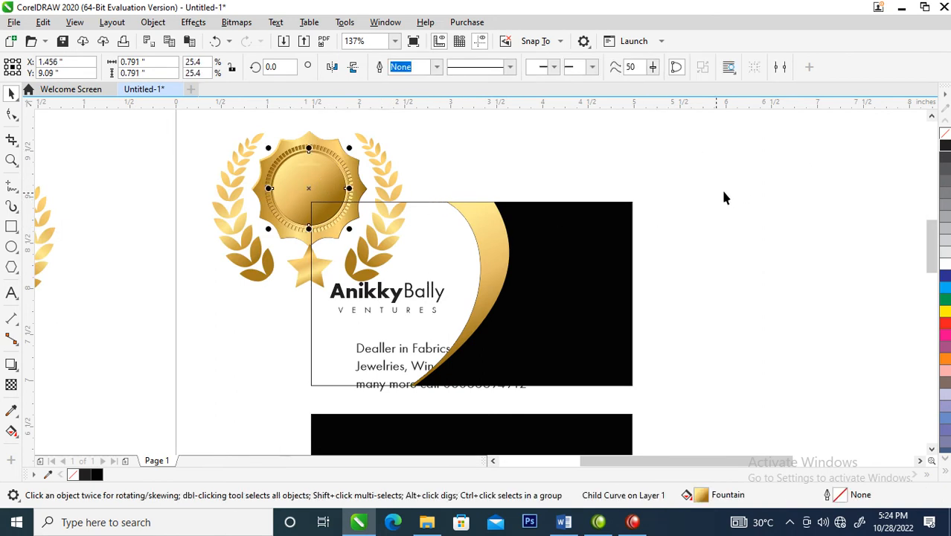
{"action": "left_click", "coordinate": [946, 145]}
{"action": "left_click", "coordinate": [530, 302]}
{"action": "left_click_drag", "start_coordinate": [531, 302], "coordinate": [325, 183]}
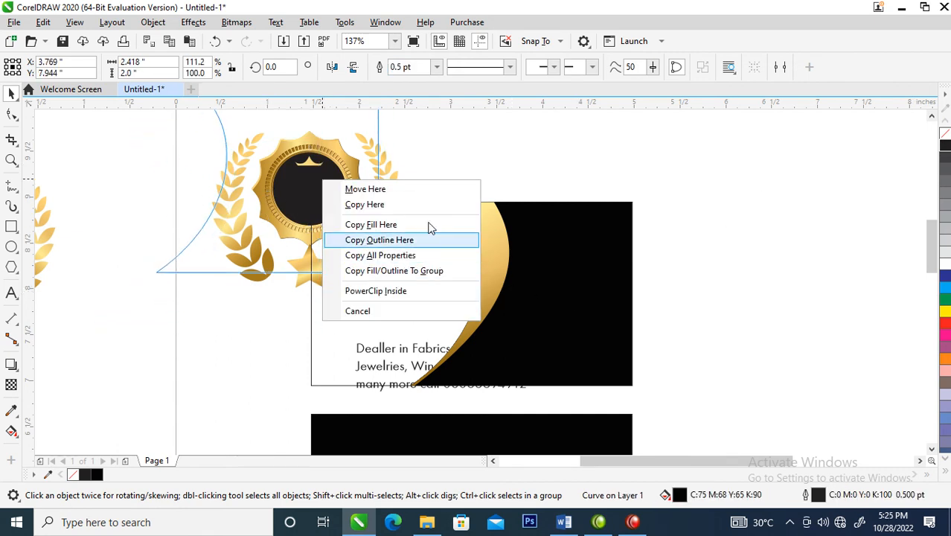
{"action": "left_click", "coordinate": [406, 258]}
Group the badge with its laurel, shrink it to about 0.48 inches wide and centre it above the AnikkyBally name
{"action": "left_click_drag", "start_coordinate": [189, 294], "coordinate": [421, 104]}
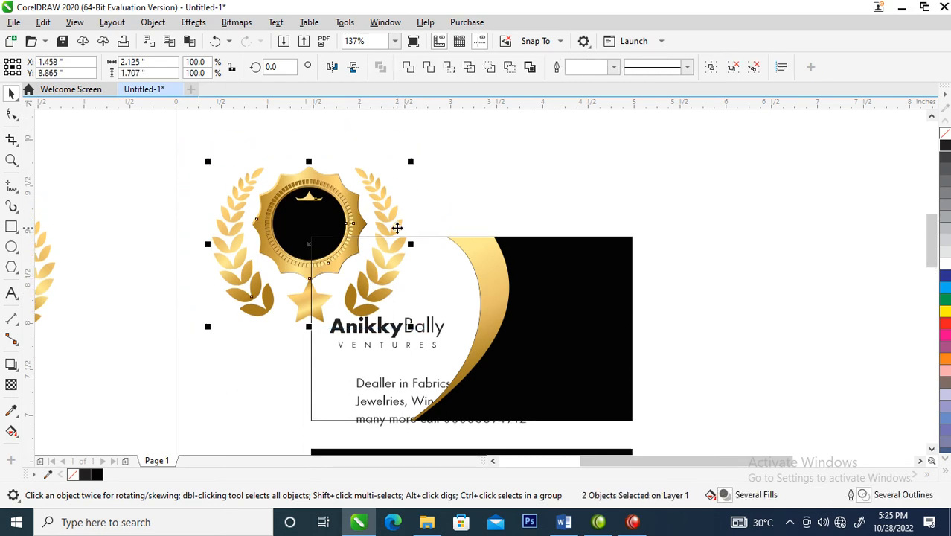
{"action": "key", "text": "ctrl+g"}
{"action": "left_click_drag", "start_coordinate": [411, 162], "coordinate": [261, 283]}
{"action": "left_click_drag", "start_coordinate": [338, 287], "coordinate": [411, 291]}
Place a copy of the AnikkyBally name text over the small laurel badge
{"action": "key", "text": "z"}
{"action": "left_click_drag", "start_coordinate": [281, 224], "coordinate": [603, 379]}
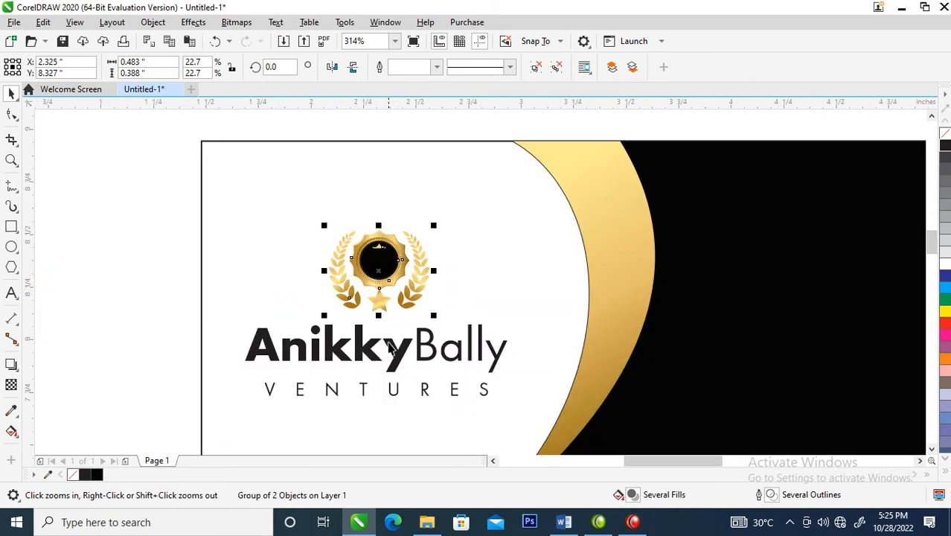
{"action": "key", "text": "space"}
{"action": "left_click", "coordinate": [397, 356]}
{"action": "left_click_drag", "start_coordinate": [397, 356], "coordinate": [455, 278]}
{"action": "right_click", "coordinate": [455, 278]}
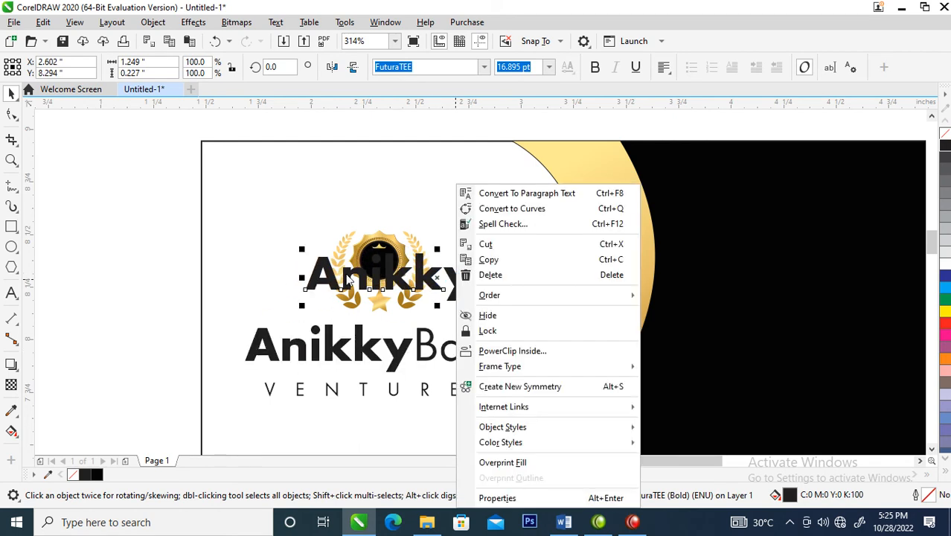
Shorten the copied name text over the badge to the spaced initials "A B V"
{"action": "left_click", "coordinate": [347, 278]}
{"action": "double_click", "coordinate": [345, 276]}
{"action": "left_click_drag", "start_coordinate": [341, 277], "coordinate": [473, 279]}
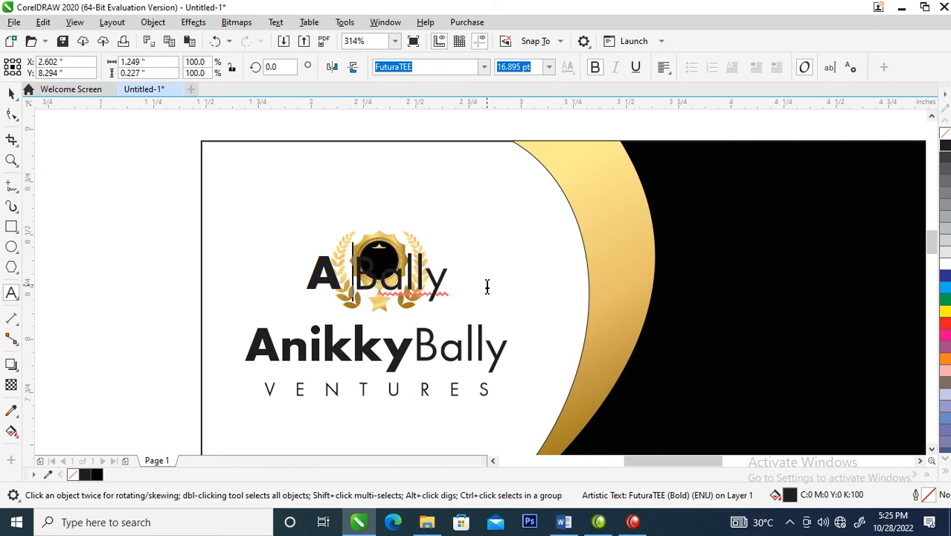
{"action": "left_click_drag", "start_coordinate": [381, 276], "coordinate": [505, 271]}
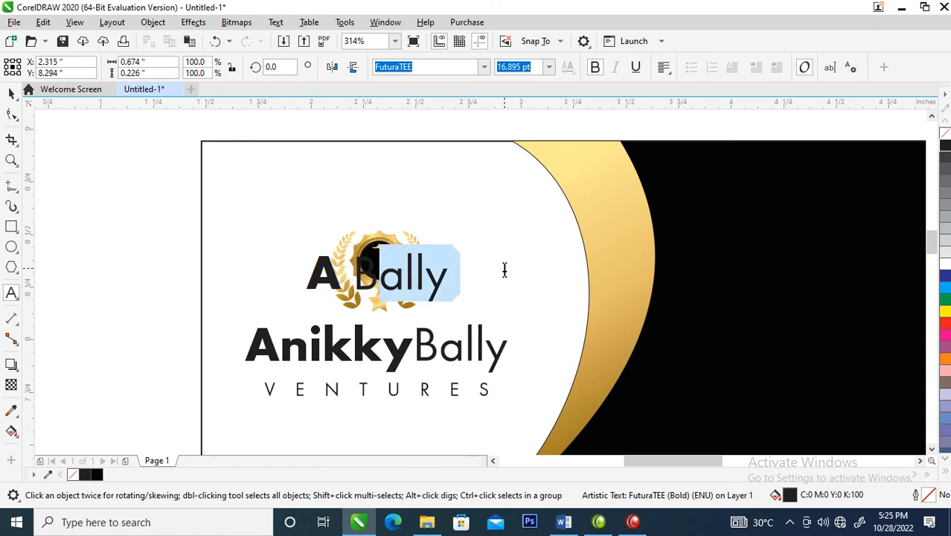
{"action": "key", "text": "BackSpace"}
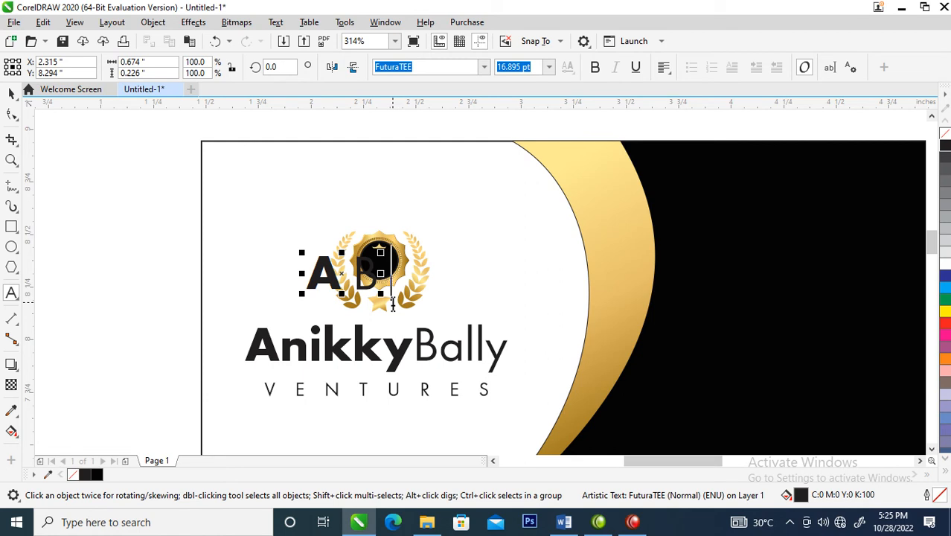
{"action": "type", "text": "V"}
{"action": "key", "text": "ctrl+space"}
Colour the initials white and shrink them to about 6.11 pt over the badge's black circle
{"action": "key", "text": "F2"}
{"action": "left_click_drag", "start_coordinate": [245, 209], "coordinate": [523, 355]}
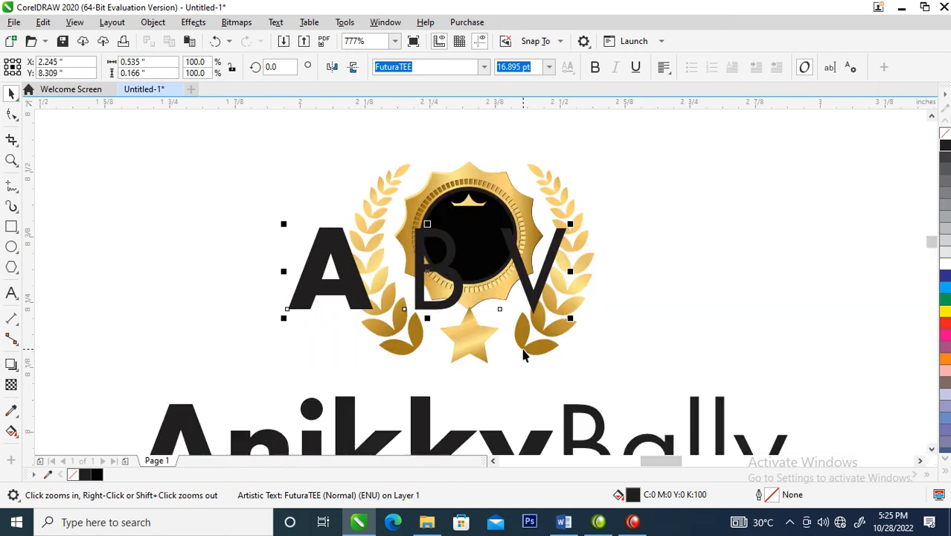
{"action": "left_click_drag", "start_coordinate": [573, 225], "coordinate": [525, 240]}
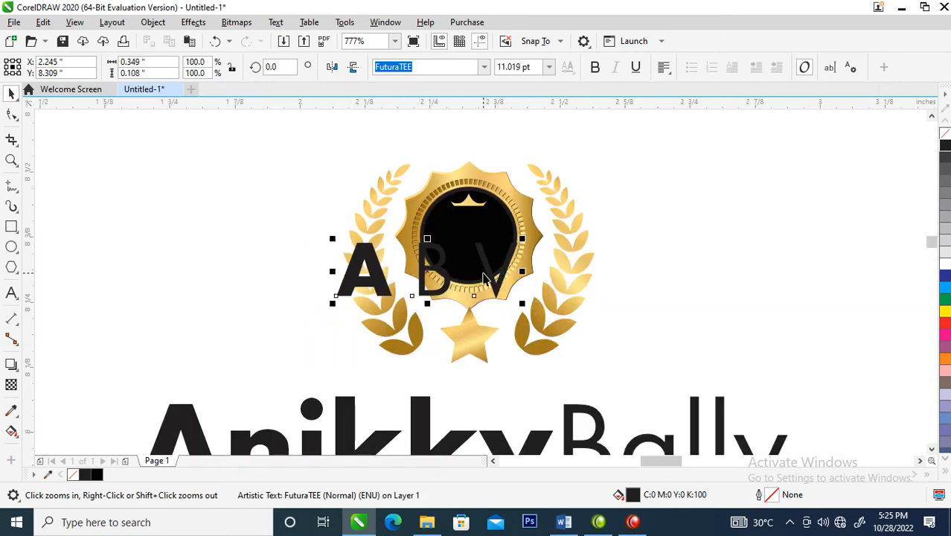
{"action": "left_click_drag", "start_coordinate": [485, 269], "coordinate": [532, 253]}
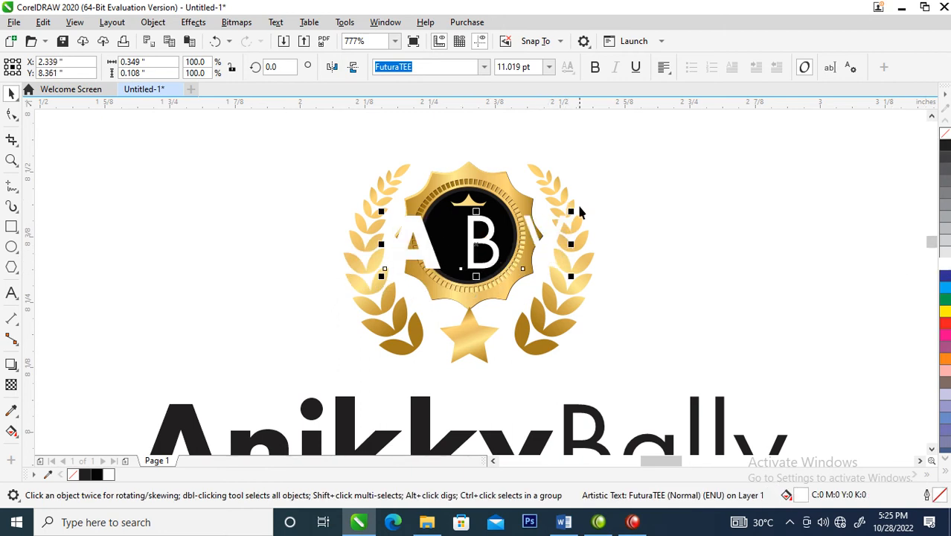
{"action": "left_click_drag", "start_coordinate": [571, 211], "coordinate": [529, 206]}
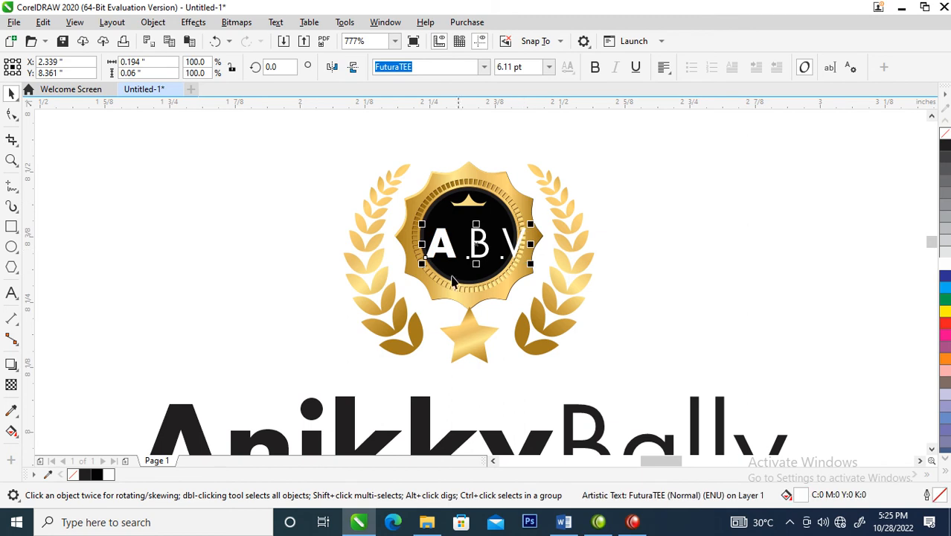
Remove the spaces so the initials read "ABV" and give all three letters the regular, non-bold weight
{"action": "double_click", "coordinate": [504, 235]}
{"action": "key", "text": "BackSpace"}
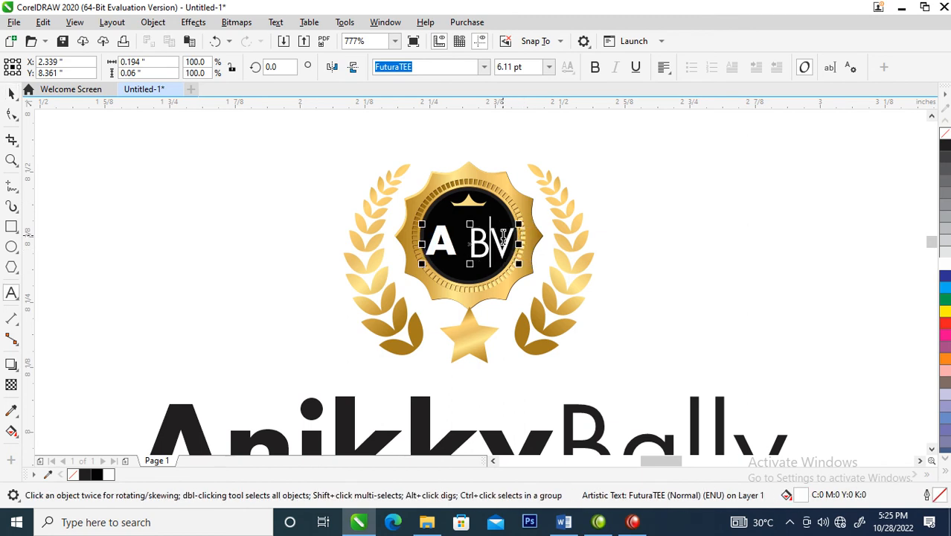
{"action": "left_click", "coordinate": [474, 235]}
{"action": "key", "text": "BackSpace"}
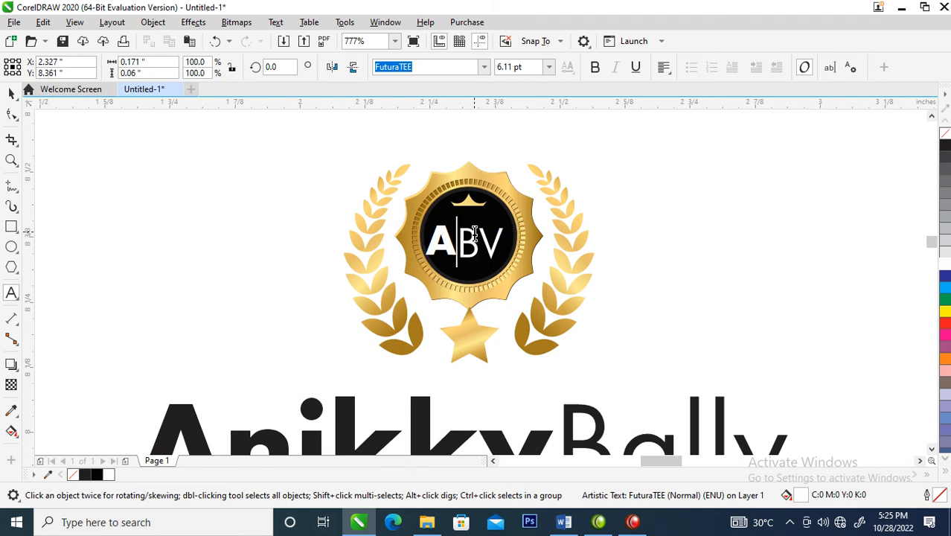
{"action": "key", "text": "ctrl+space"}
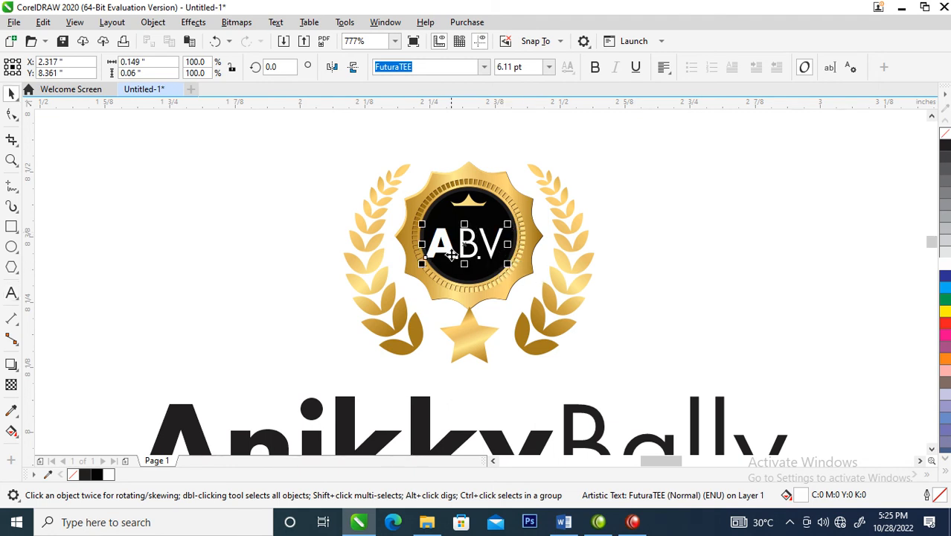
{"action": "left_click", "coordinate": [595, 67]}
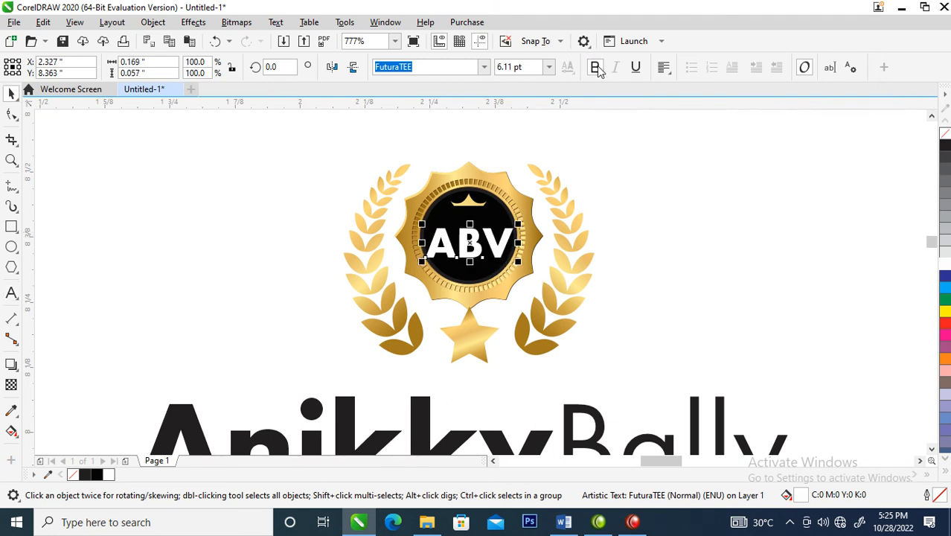
{"action": "left_click", "coordinate": [597, 67]}
Break the initials into separate letters and move the A and V inward so they slightly overlap the B
{"action": "key", "text": "z"}
{"action": "left_click", "coordinate": [484, 247]}
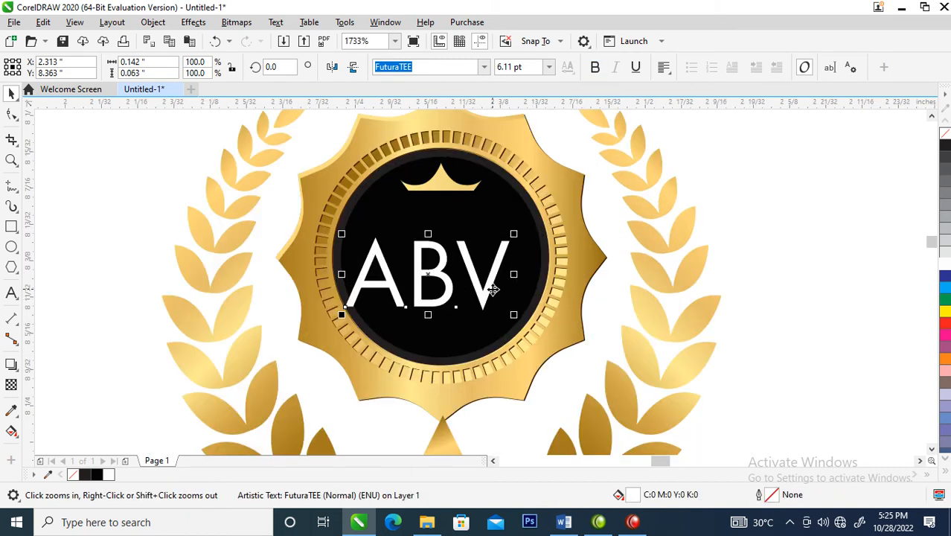
{"action": "key", "text": "space"}
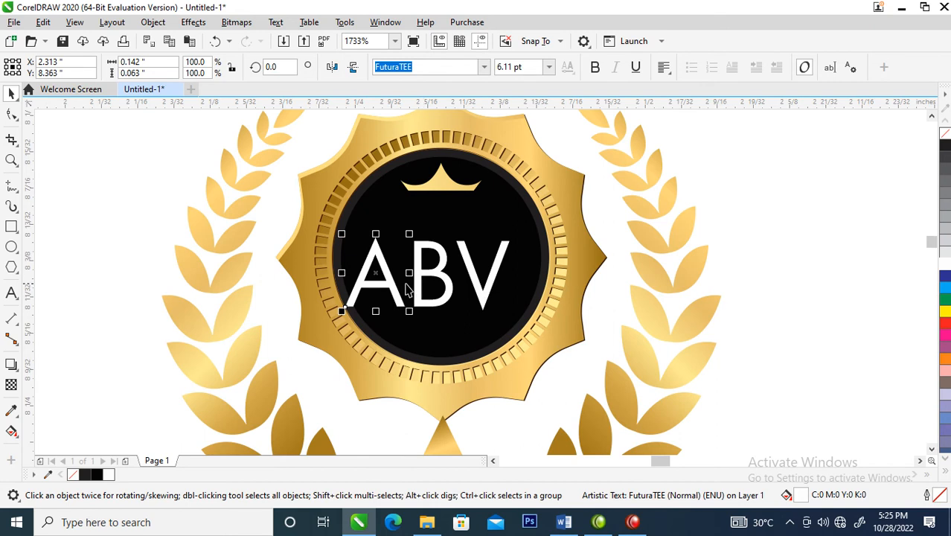
{"action": "left_click_drag", "start_coordinate": [384, 282], "coordinate": [404, 287]}
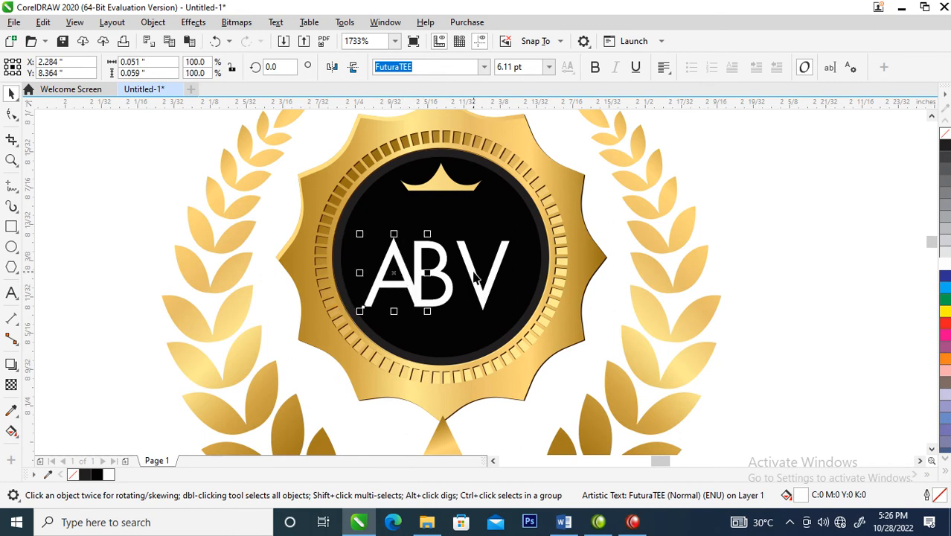
{"action": "left_click_drag", "start_coordinate": [475, 277], "coordinate": [454, 281]}
Convert the three overlapping initials to curves and group them
{"action": "left_click_drag", "start_coordinate": [322, 225], "coordinate": [550, 365]}
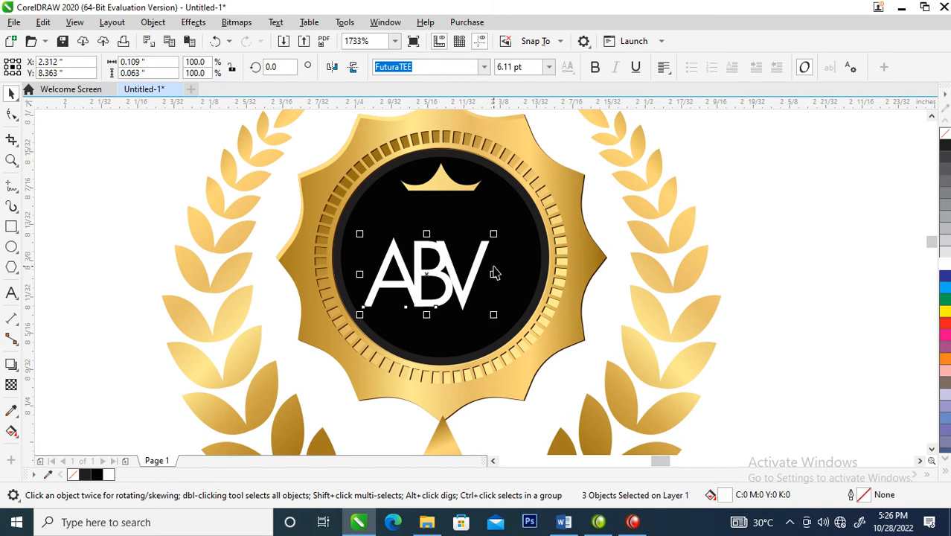
{"action": "key", "text": "ctrl+q"}
{"action": "key", "text": "ctrl+g"}
{"action": "left_click_drag", "start_coordinate": [528, 336], "coordinate": [418, 263]}
{"action": "left_click", "coordinate": [463, 339]}
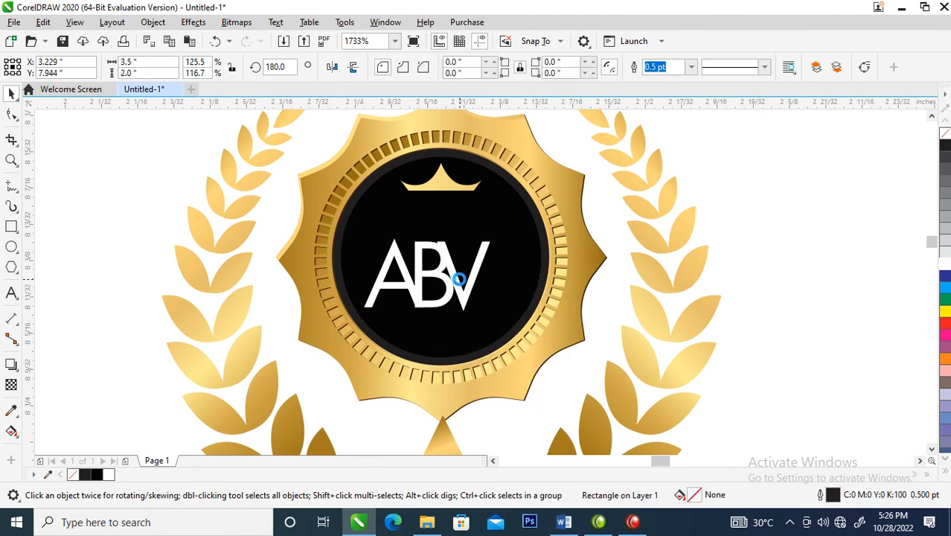
{"action": "key", "text": "ctrl+z"}
{"action": "left_click", "coordinate": [661, 376]}
{"action": "left_click", "coordinate": [425, 297]}
{"action": "right_click", "coordinate": [428, 285]}
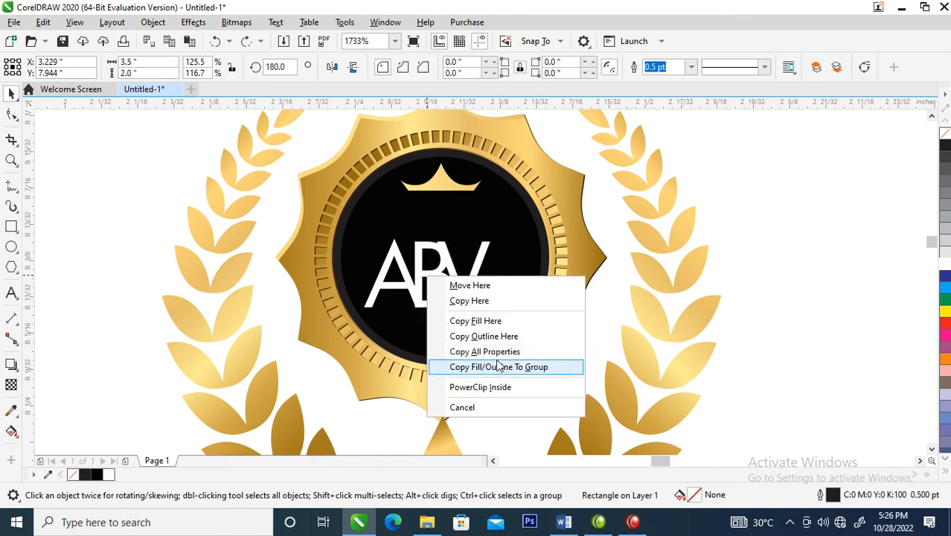
{"action": "left_click", "coordinate": [464, 349]}
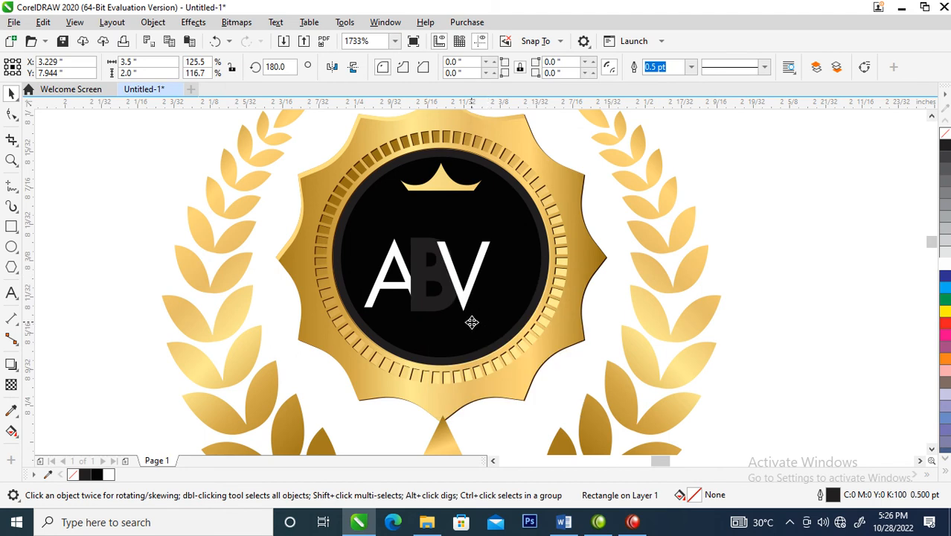
{"action": "key", "text": "ctrl+z"}
Copy all properties of the gold crescent to the letter V inside the badge
{"action": "left_click", "coordinate": [468, 302]}
{"action": "key", "text": "F4"}
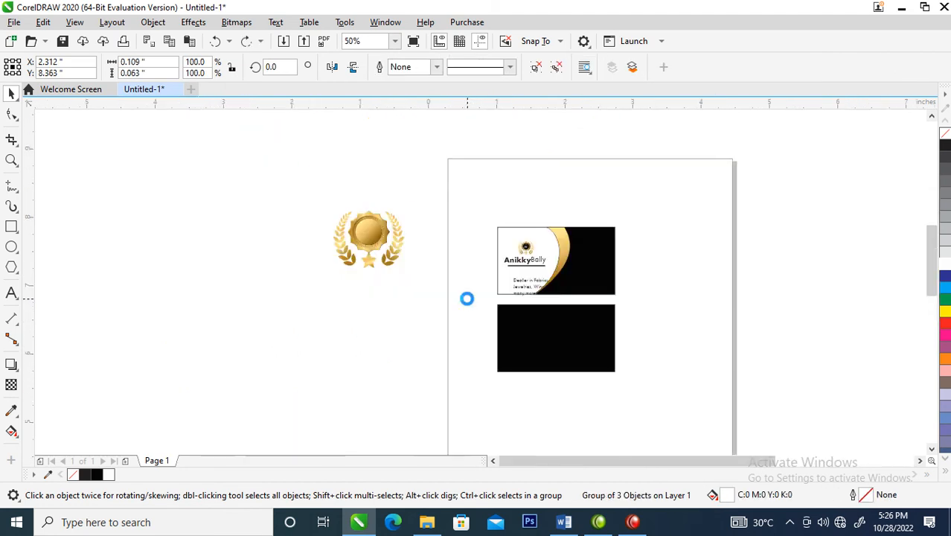
{"action": "scroll", "coordinate": [467, 299], "scroll_direction": "up", "scroll_amount": 2}
{"action": "key", "text": "z"}
{"action": "left_click_drag", "start_coordinate": [465, 144], "coordinate": [784, 331]}
{"action": "key", "text": "space"}
{"action": "left_click", "coordinate": [547, 186]}
{"action": "left_click_drag", "start_coordinate": [559, 180], "coordinate": [415, 201]}
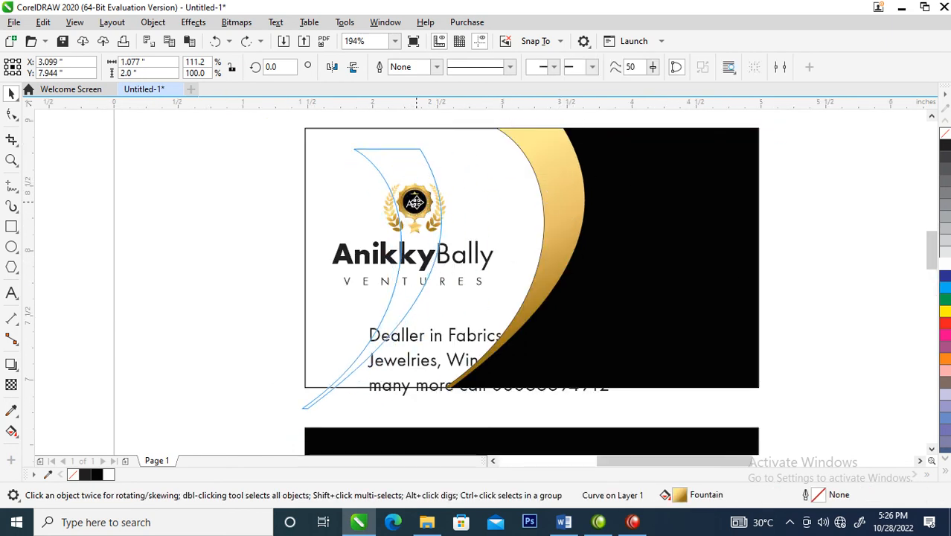
{"action": "right_click", "coordinate": [417, 202]}
{"action": "left_click", "coordinate": [465, 280]}
Repeat the gold fountain fill on the letters B and A inside the badge
{"action": "key", "text": "z"}
{"action": "left_click_drag", "start_coordinate": [368, 177], "coordinate": [485, 251]}
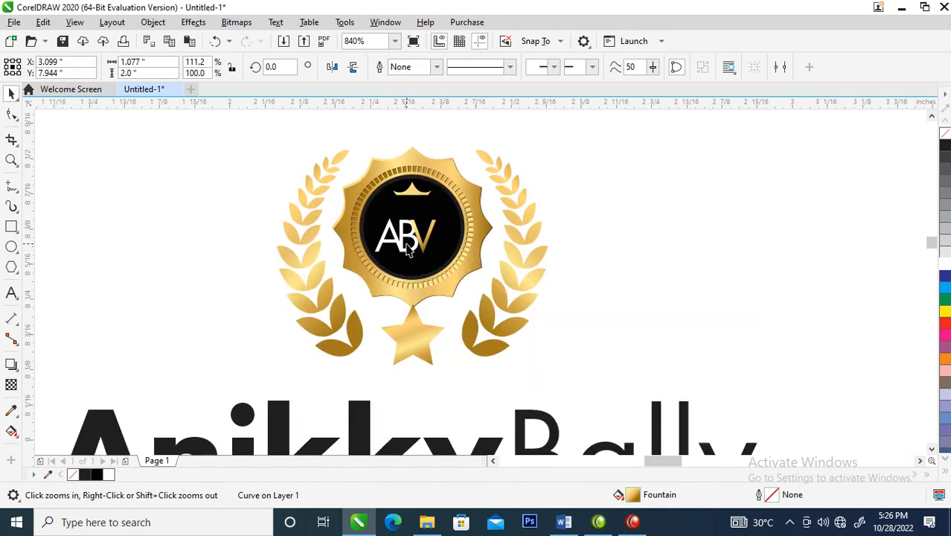
{"action": "key", "text": "space"}
{"action": "left_click", "coordinate": [410, 240], "text": "ctrl"}
{"action": "key", "text": "ctrl+r"}
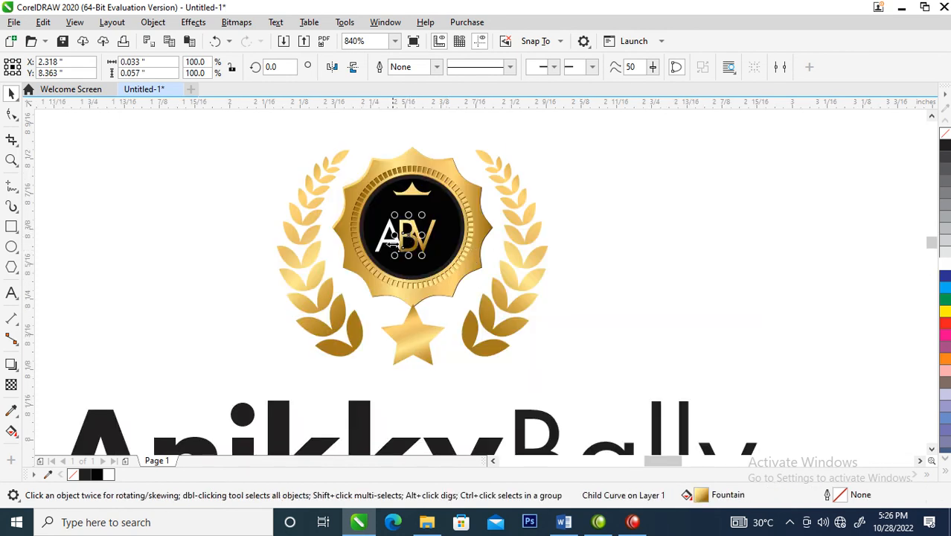
{"action": "left_click", "coordinate": [386, 244], "text": "ctrl"}
{"action": "key", "text": "ctrl+r"}
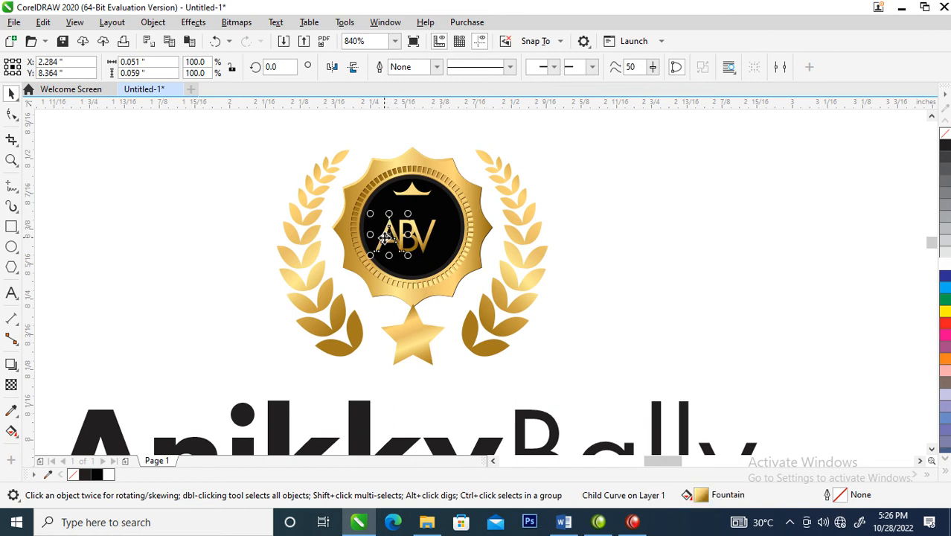
Enlarge the gold ABV initials to about 0.15 in wide inside the badge and group them with the badge
{"action": "left_click", "coordinate": [437, 242]}
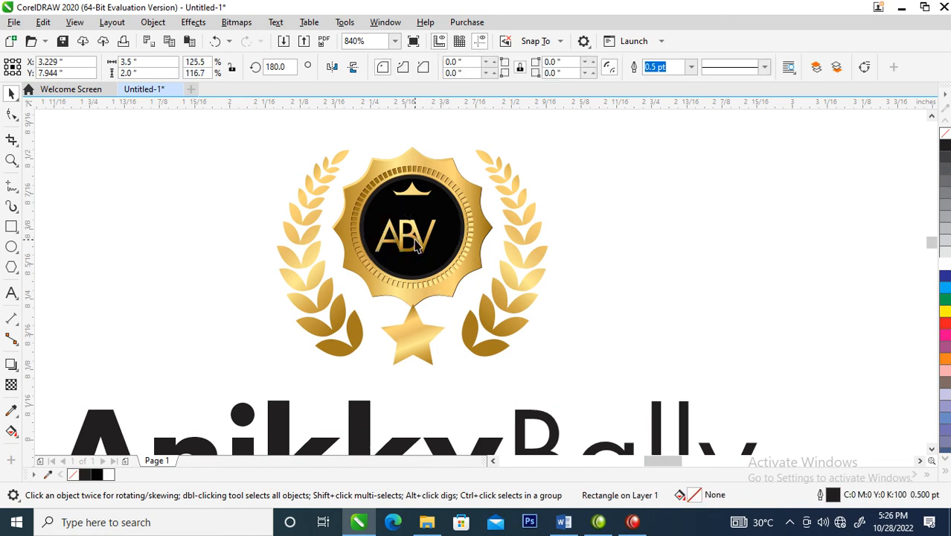
{"action": "left_click", "coordinate": [415, 242]}
{"action": "left_click_drag", "start_coordinate": [440, 214], "coordinate": [426, 229]}
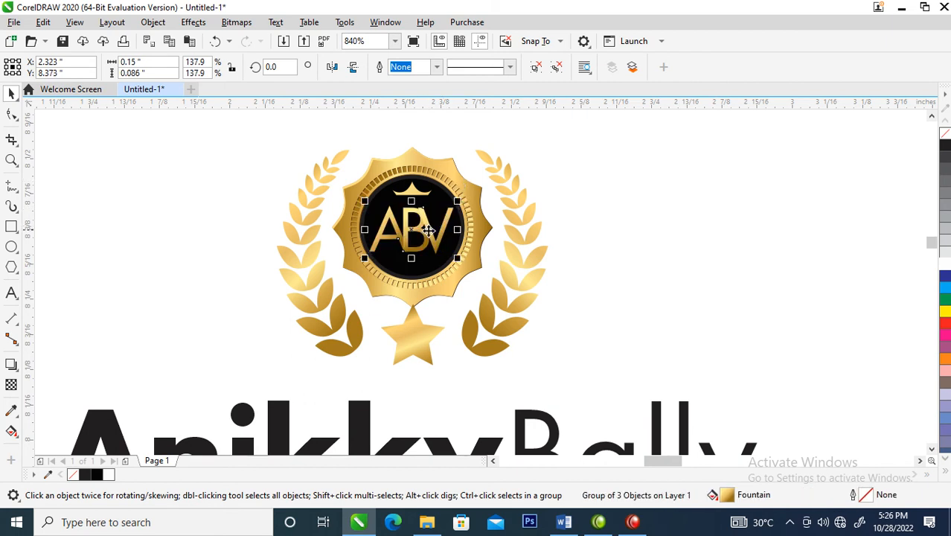
{"action": "left_click", "coordinate": [468, 225], "text": "shift"}
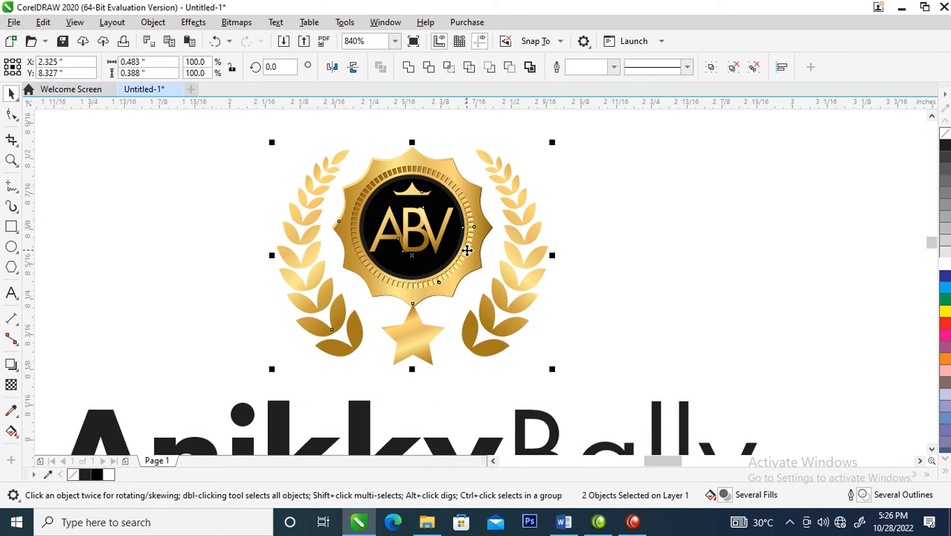
{"action": "key", "text": "ctrl+g"}
{"action": "scroll", "coordinate": [467, 251], "scroll_direction": "down", "scroll_amount": 3}
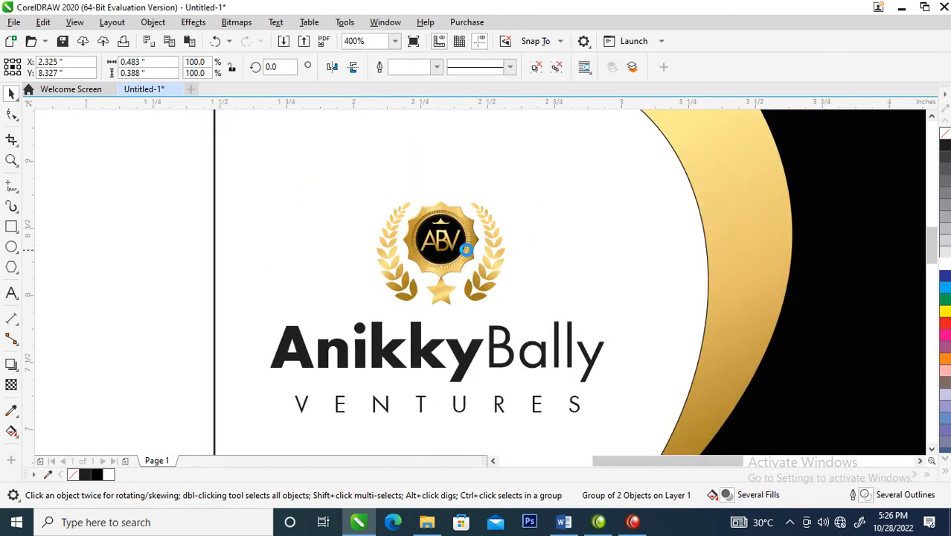
Enlarge the laurel badge and position it centred above the company name on the front card
{"action": "left_click_drag", "start_coordinate": [466, 244], "coordinate": [504, 205]}
{"action": "left_click", "coordinate": [473, 248]}
{"action": "left_click", "coordinate": [462, 250]}
{"action": "left_click_drag", "start_coordinate": [469, 235], "coordinate": [469, 269]}
{"action": "left_click", "coordinate": [483, 308], "text": "shift"}
{"action": "key", "text": "x"}
{"action": "key", "text": "space"}
Select the badge together with both lines of the company name and reposition them within the white area
{"action": "left_click_drag", "start_coordinate": [251, 170], "coordinate": [637, 398]}
{"action": "left_click_drag", "start_coordinate": [532, 306], "coordinate": [546, 320]}
{"action": "scroll", "coordinate": [503, 390], "scroll_direction": "down", "scroll_amount": 2}
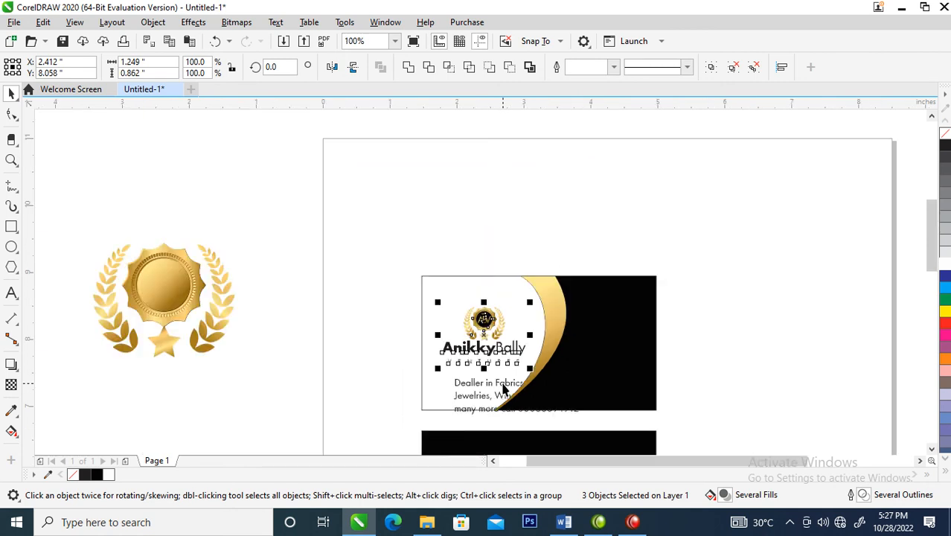
Move the goods and phone text onto the black back card and fill it with white
{"action": "key", "text": "z"}
{"action": "left_click_drag", "start_coordinate": [423, 276], "coordinate": [658, 478]}
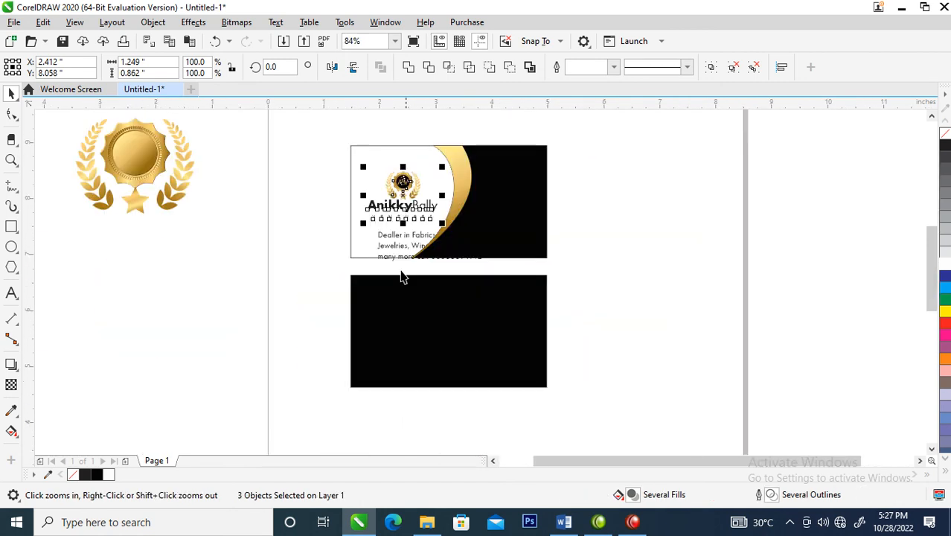
{"action": "left_click", "coordinate": [407, 235]}
{"action": "left_click_drag", "start_coordinate": [423, 237], "coordinate": [417, 327]}
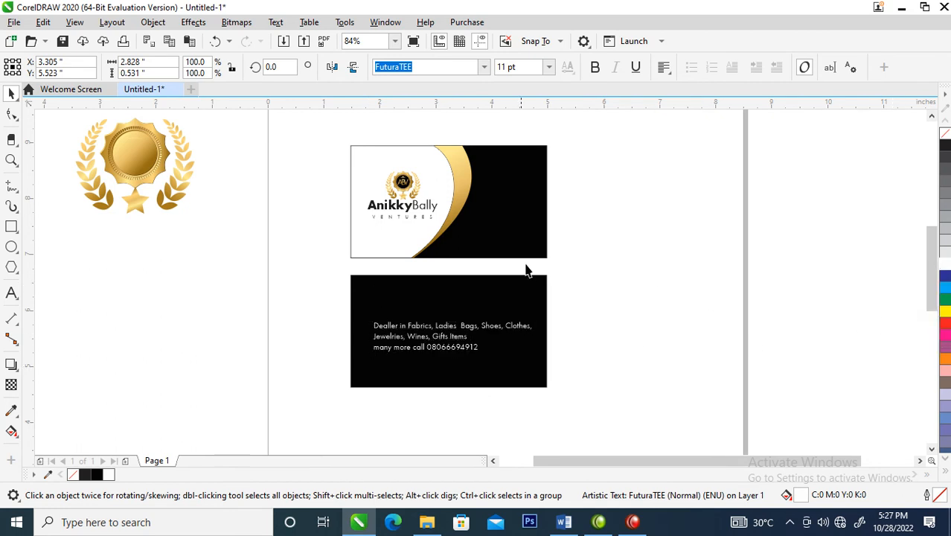
{"action": "left_click", "coordinate": [326, 206]}
Copy the ABV badge to the lower left area of the back card and scale it to about 1.32 in wide
{"action": "key", "text": "z"}
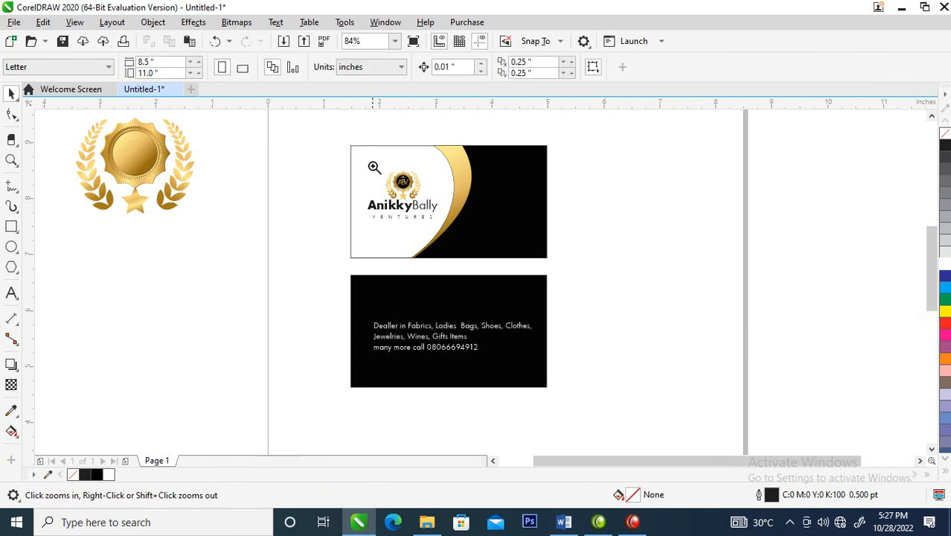
{"action": "left_click_drag", "start_coordinate": [315, 134], "coordinate": [603, 399]}
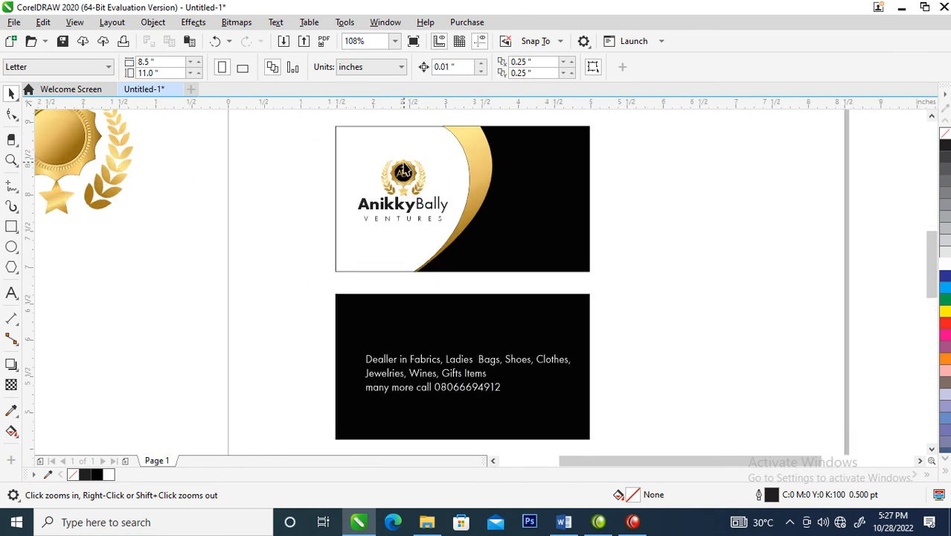
{"action": "key", "text": "space"}
{"action": "left_click_drag", "start_coordinate": [402, 172], "coordinate": [427, 309]}
{"action": "right_click", "coordinate": [356, 365]}
{"action": "left_click", "coordinate": [305, 341]}
{"action": "left_click_drag", "start_coordinate": [377, 342], "coordinate": [397, 402]}
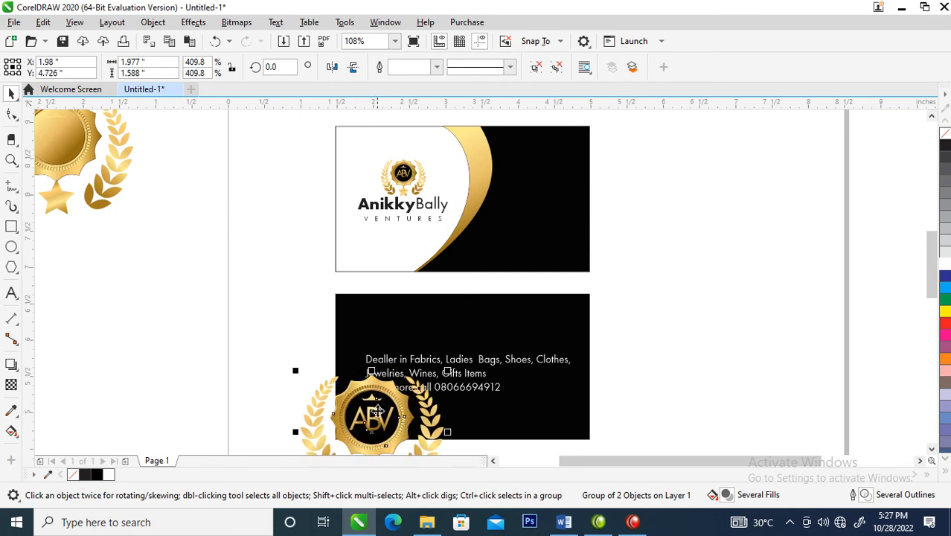
{"action": "left_click_drag", "start_coordinate": [447, 370], "coordinate": [422, 381]}
PowerClip the large ABV badge inside the black back card rectangle
{"action": "left_click_drag", "start_coordinate": [382, 414], "coordinate": [397, 309]}
{"action": "right_click", "coordinate": [396, 310]}
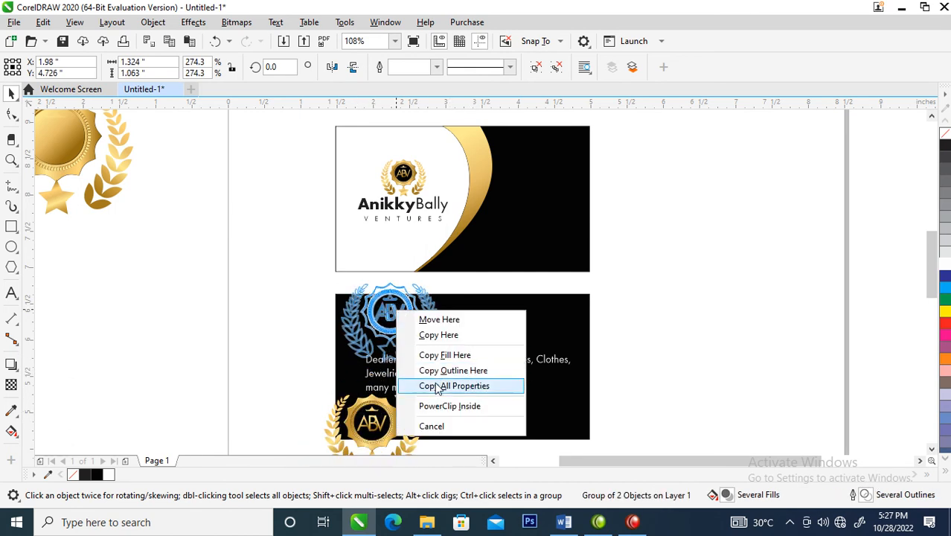
{"action": "left_click", "coordinate": [444, 408]}
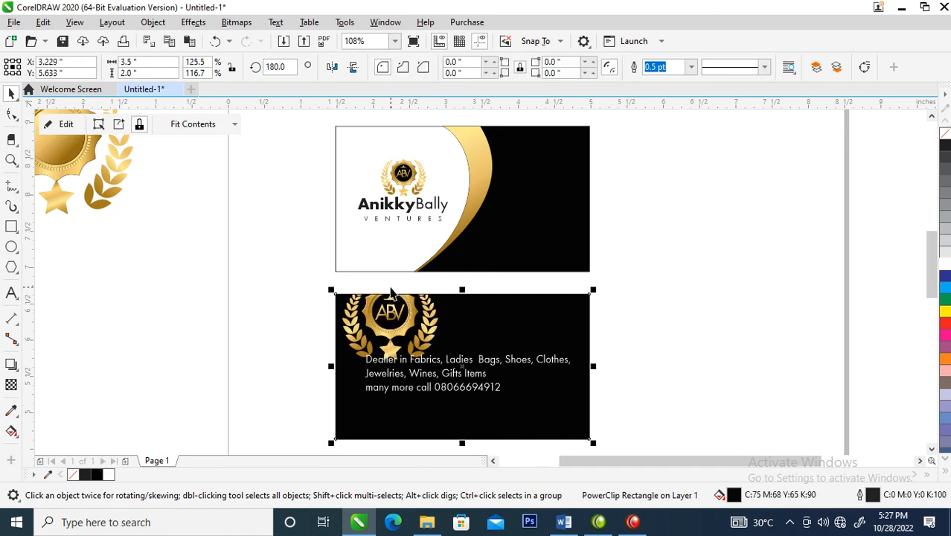
Move the clipped badge into the back card's lower left corner, partly cropped, and enlarge it to about 1.54 in wide
{"action": "left_click_drag", "start_coordinate": [402, 309], "coordinate": [359, 417]}
{"action": "left_click_drag", "start_coordinate": [395, 384], "coordinate": [405, 377]}
{"action": "left_click_drag", "start_coordinate": [362, 421], "coordinate": [363, 416]}
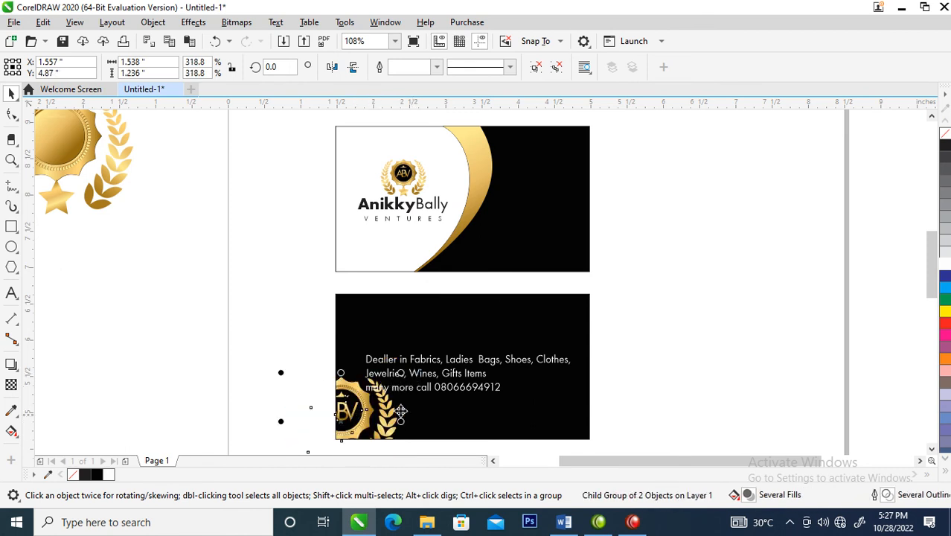
Move the white text block higher on the back card and delete the words "many more call" before the phone number
{"action": "key", "text": "z"}
{"action": "left_click_drag", "start_coordinate": [314, 262], "coordinate": [588, 393]}
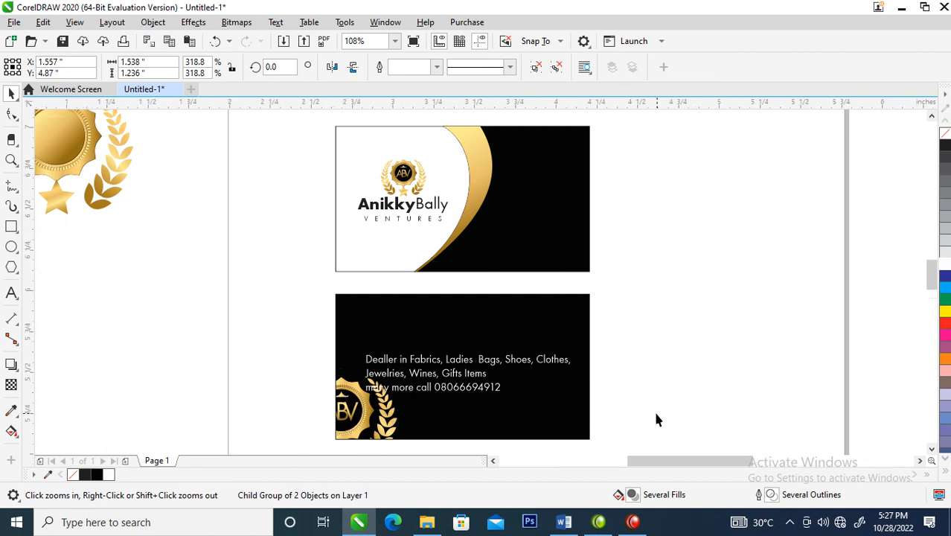
{"action": "key", "text": "space"}
{"action": "left_click_drag", "start_coordinate": [543, 341], "coordinate": [569, 264]}
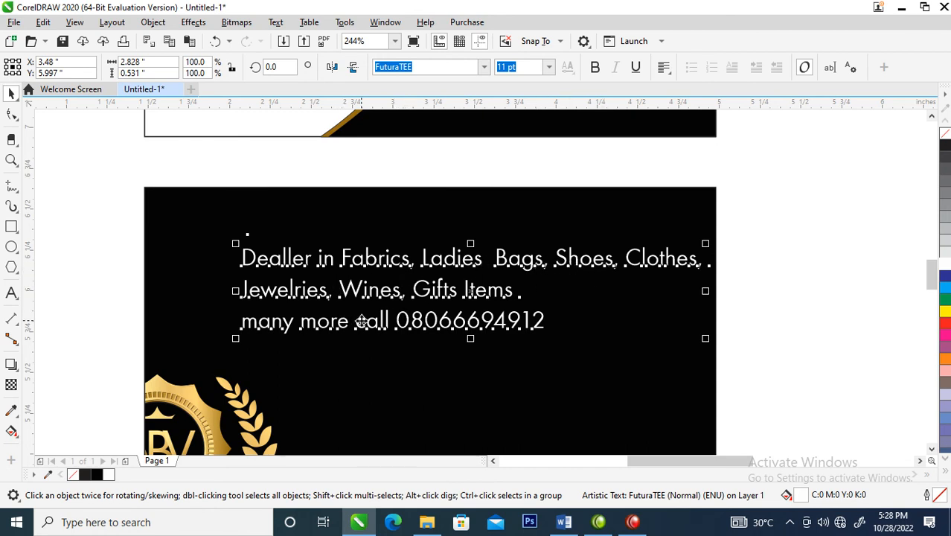
{"action": "double_click", "coordinate": [400, 320]}
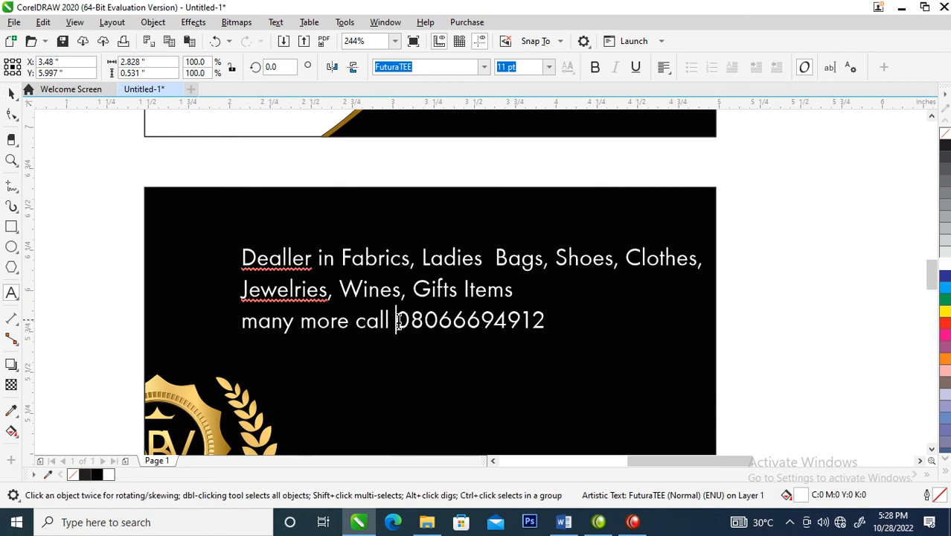
{"action": "left_click_drag", "start_coordinate": [397, 320], "coordinate": [229, 321]}
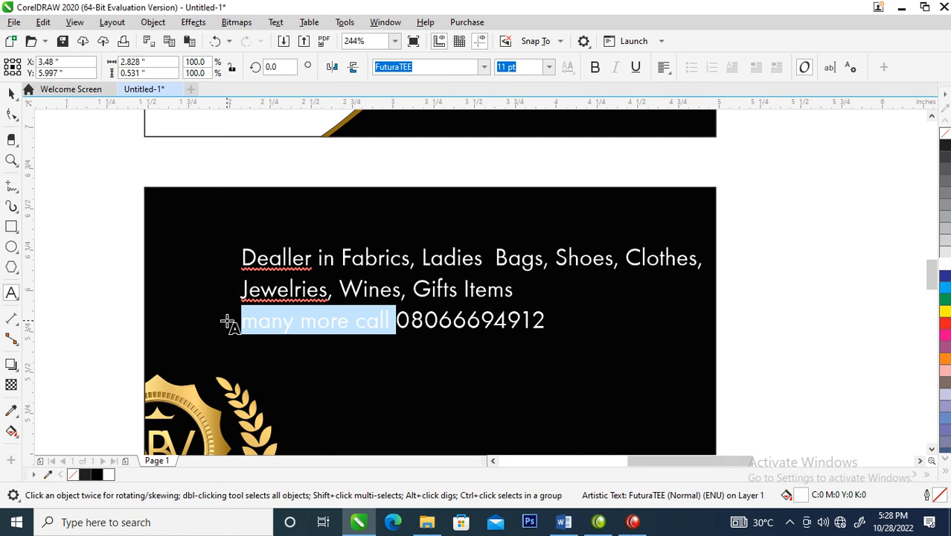
{"action": "key", "text": "Delete"}
{"action": "key", "text": "BackSpace"}
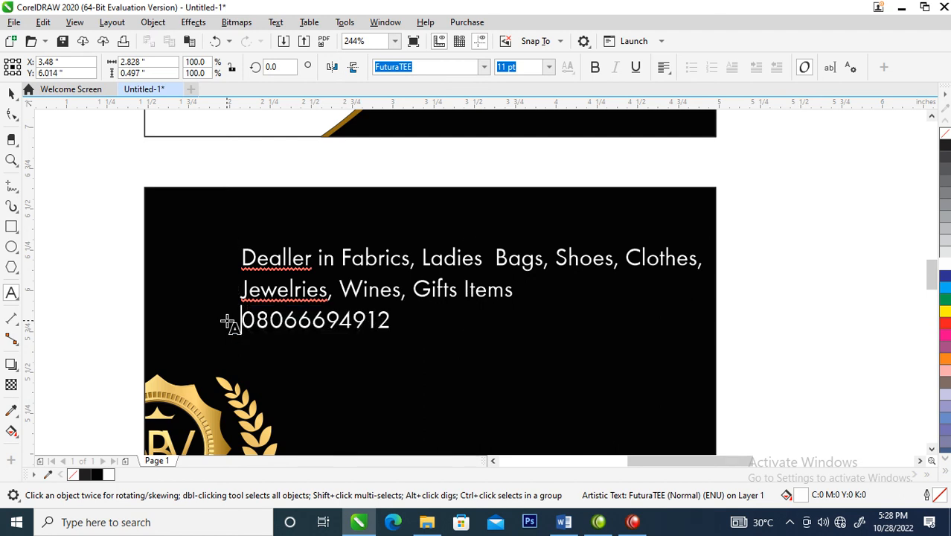
Remove the phone number from the goods text and place it as a separate text object lower on the back card
{"action": "left_click_drag", "start_coordinate": [410, 321], "coordinate": [178, 316]}
{"action": "key", "text": "ctrl+c"}
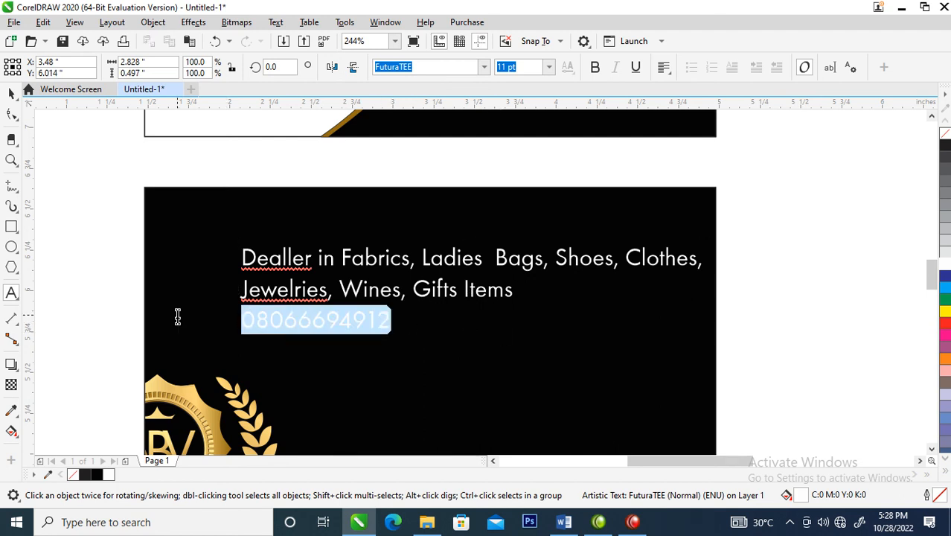
{"action": "key", "text": "Delete"}
{"action": "left_click", "coordinate": [336, 397]}
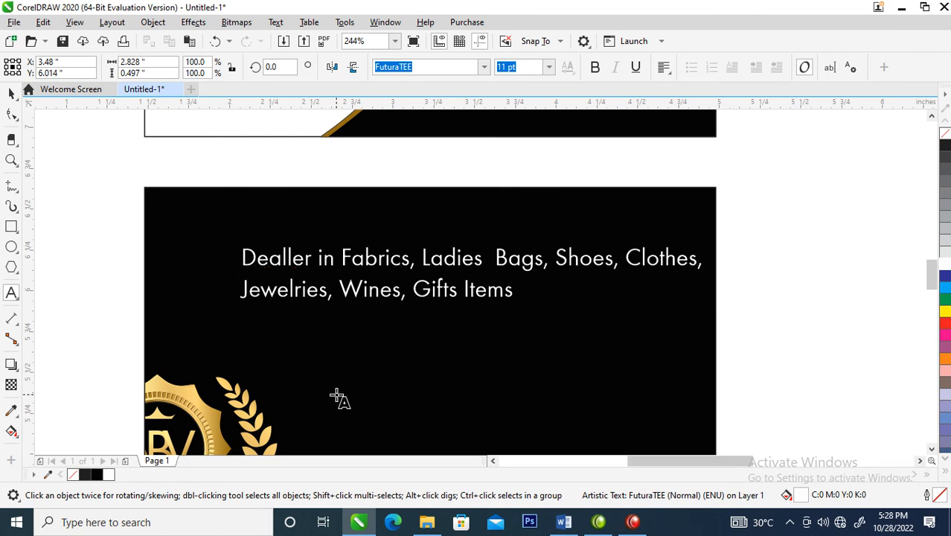
{"action": "key", "text": "ctrl+v"}
{"action": "key", "text": "Escape"}
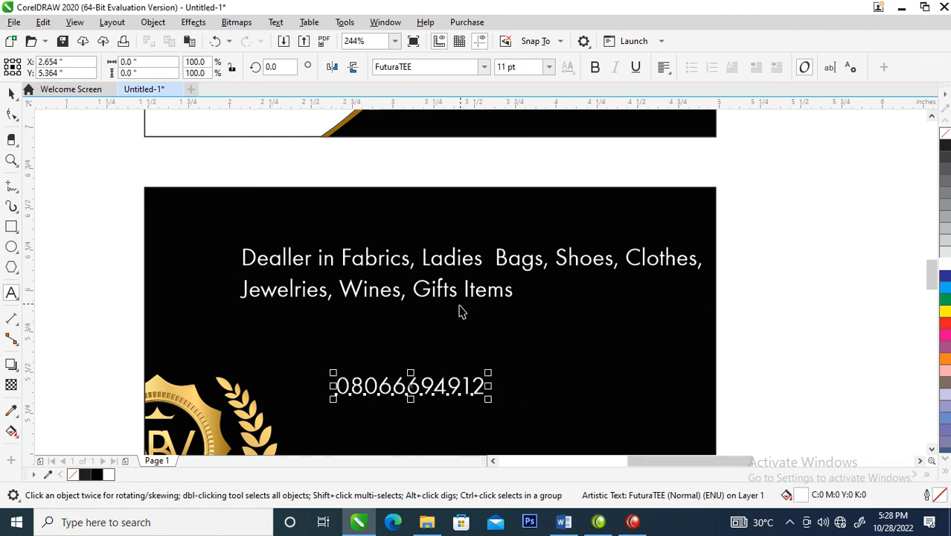
Reduce the goods text to about 9 pt and move it up near the back card's top edge
{"action": "left_click", "coordinate": [504, 290]}
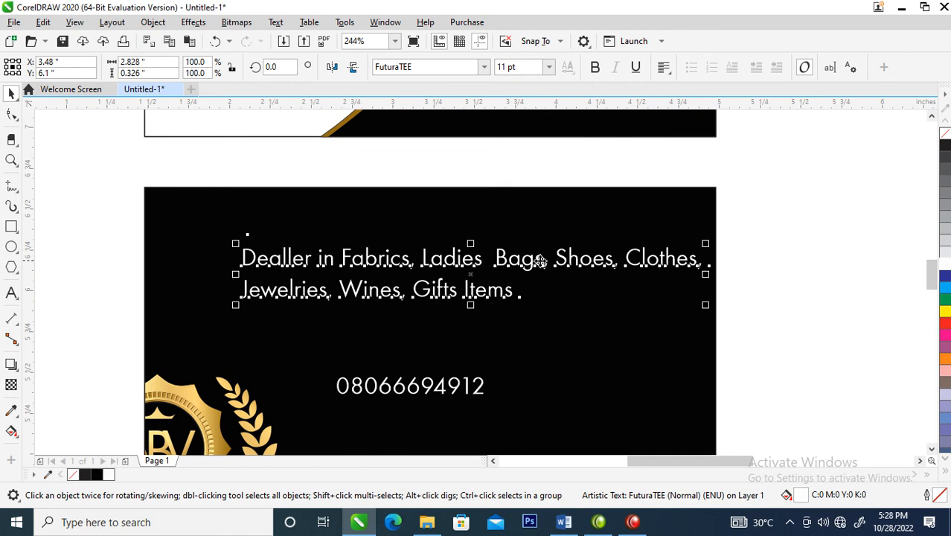
{"action": "left_click_drag", "start_coordinate": [540, 262], "coordinate": [527, 261]}
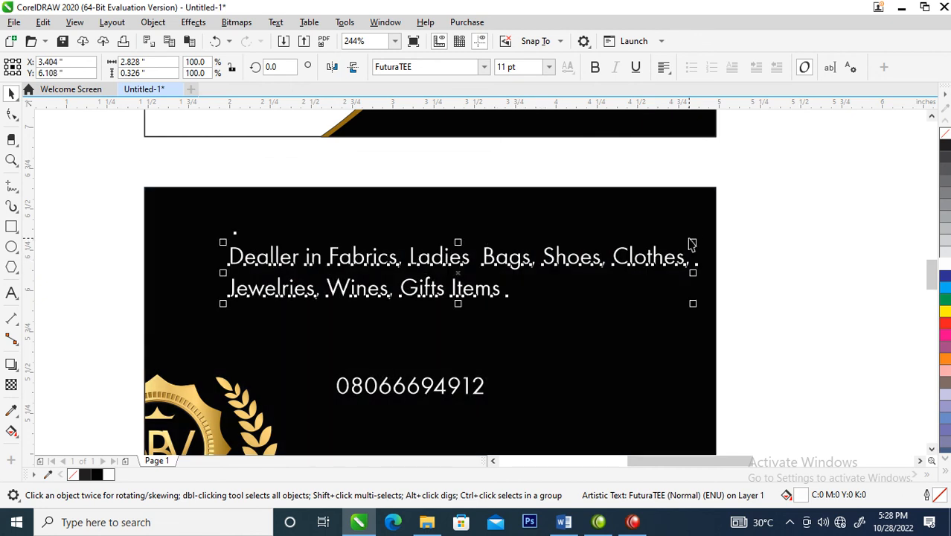
{"action": "left_click_drag", "start_coordinate": [695, 244], "coordinate": [608, 257]}
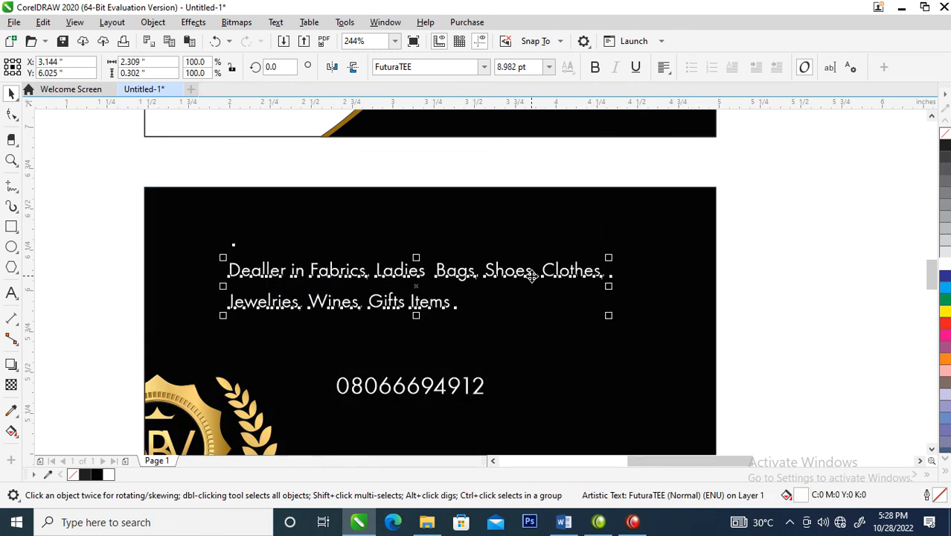
{"action": "left_click_drag", "start_coordinate": [532, 275], "coordinate": [505, 241]}
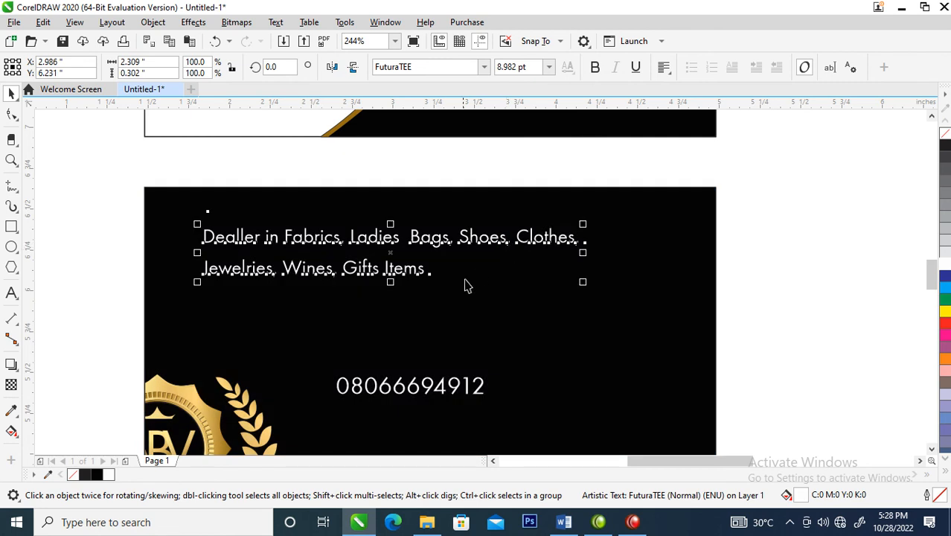
Right-align the goods text in the back card's upper right corner and move the phone number to the lower right corner
{"action": "key", "text": "z"}
{"action": "left_click_drag", "start_coordinate": [314, 283], "coordinate": [593, 441]}
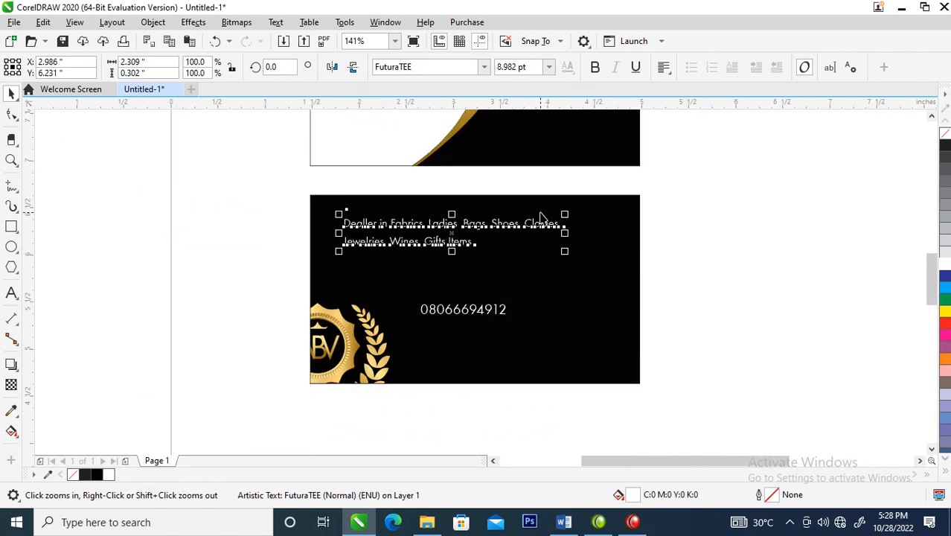
{"action": "left_click", "coordinate": [664, 67]}
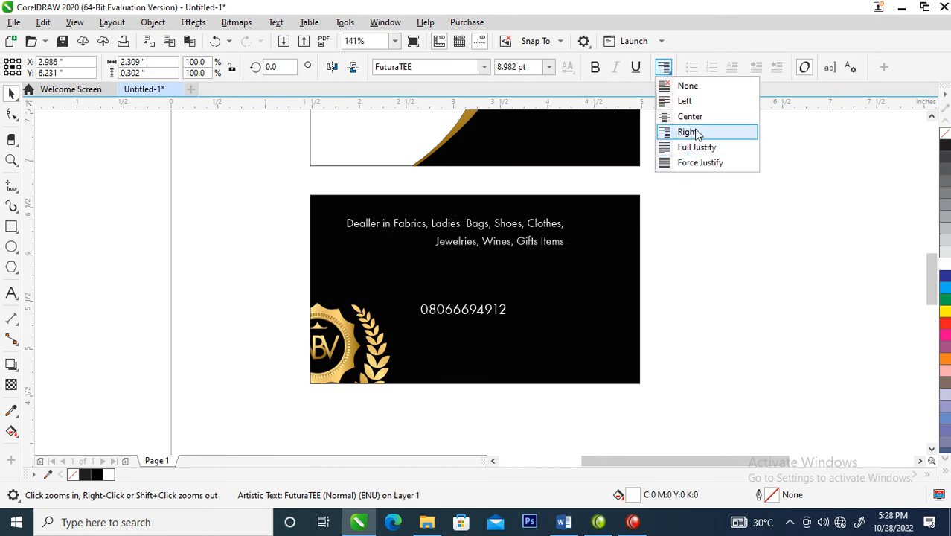
{"action": "left_click", "coordinate": [688, 132]}
{"action": "left_click_drag", "start_coordinate": [538, 231], "coordinate": [593, 220]}
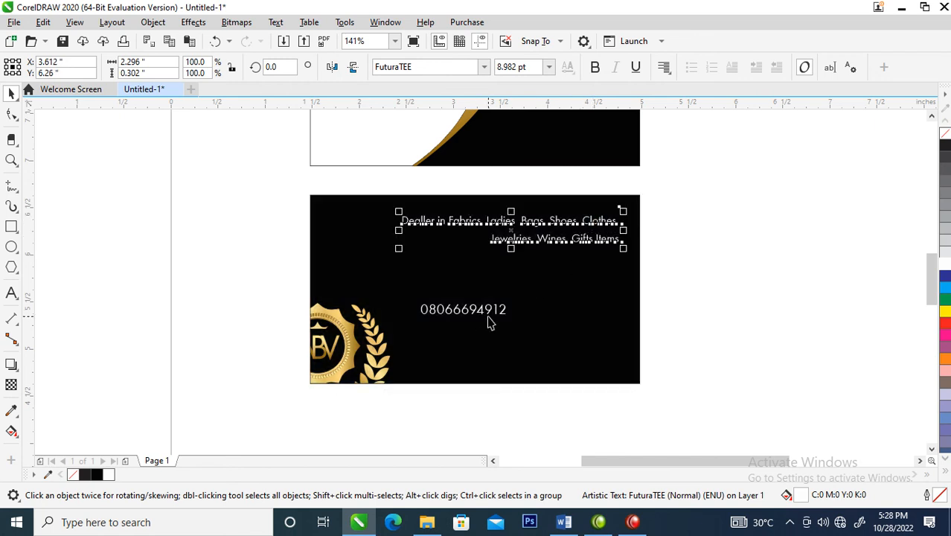
{"action": "left_click_drag", "start_coordinate": [511, 320], "coordinate": [609, 356]}
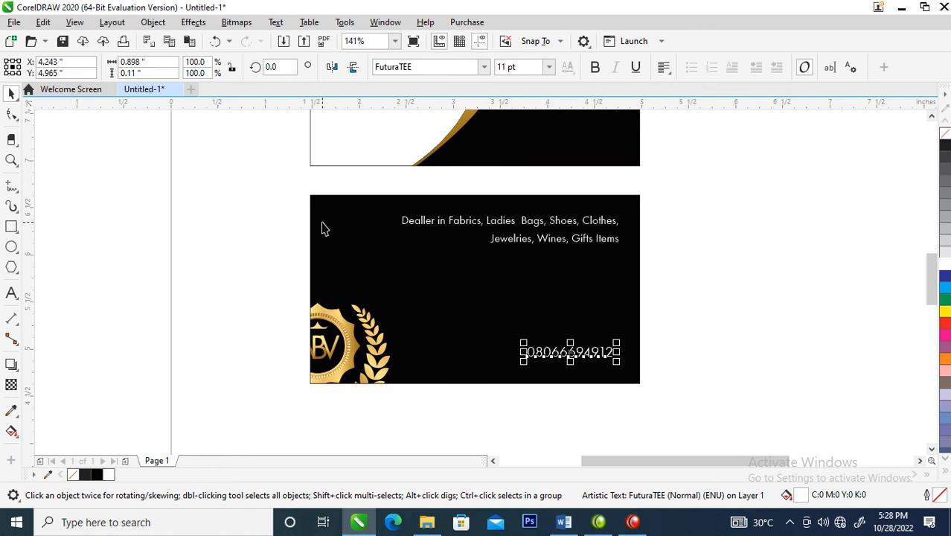
Draw a rectangle about 0.47 × 0.42 in below the goods text on the back card and fill it white
{"action": "key", "text": "F2"}
{"action": "left_click_drag", "start_coordinate": [285, 184], "coordinate": [686, 385]}
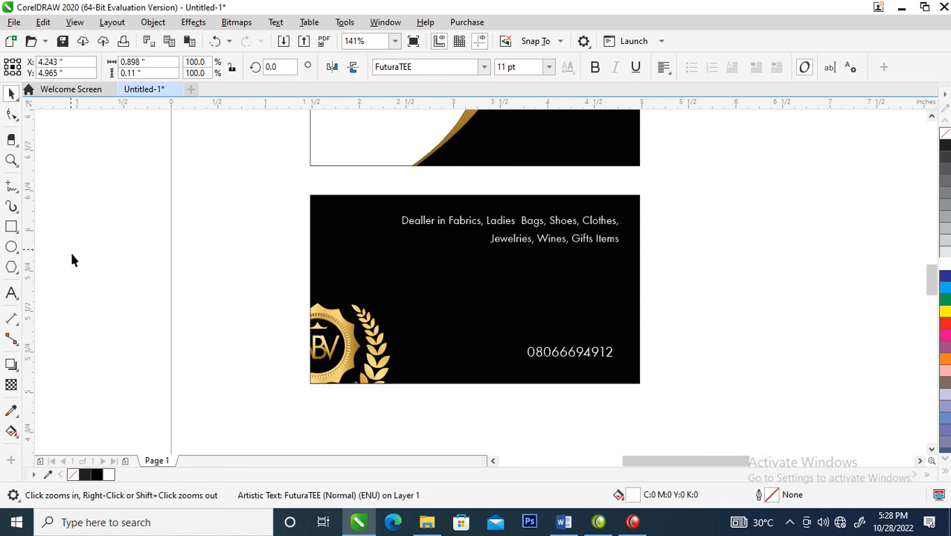
{"action": "left_click", "coordinate": [12, 229]}
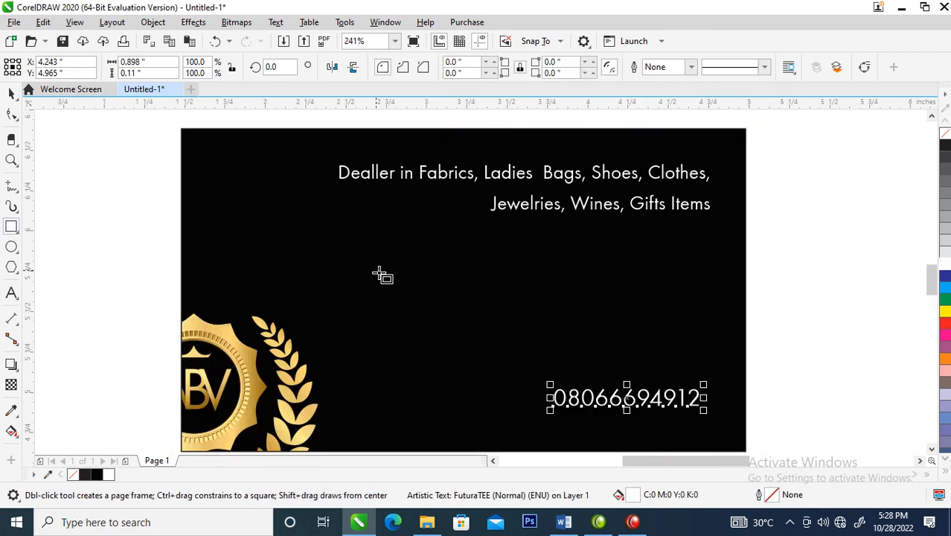
{"action": "left_click_drag", "start_coordinate": [337, 253], "coordinate": [418, 322]}
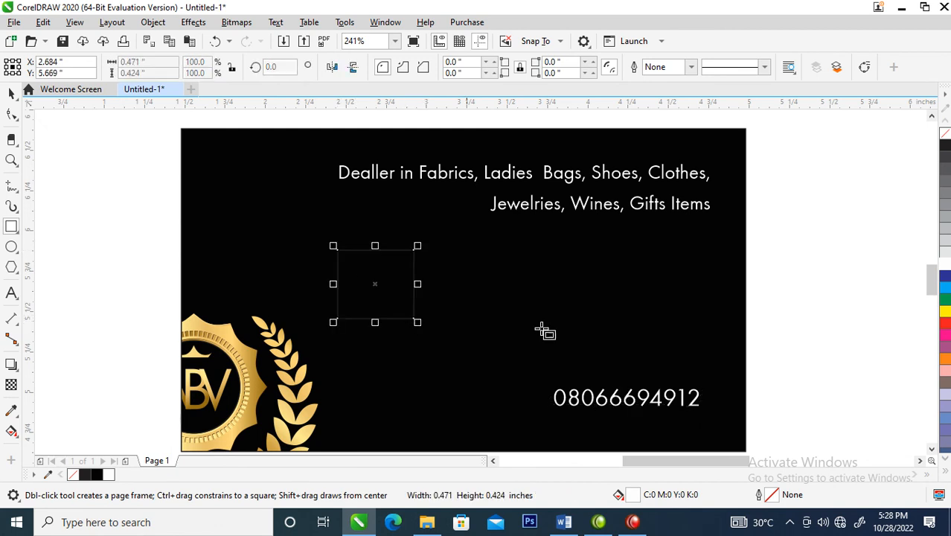
{"action": "left_click", "coordinate": [944, 266]}
{"action": "key", "text": "space"}
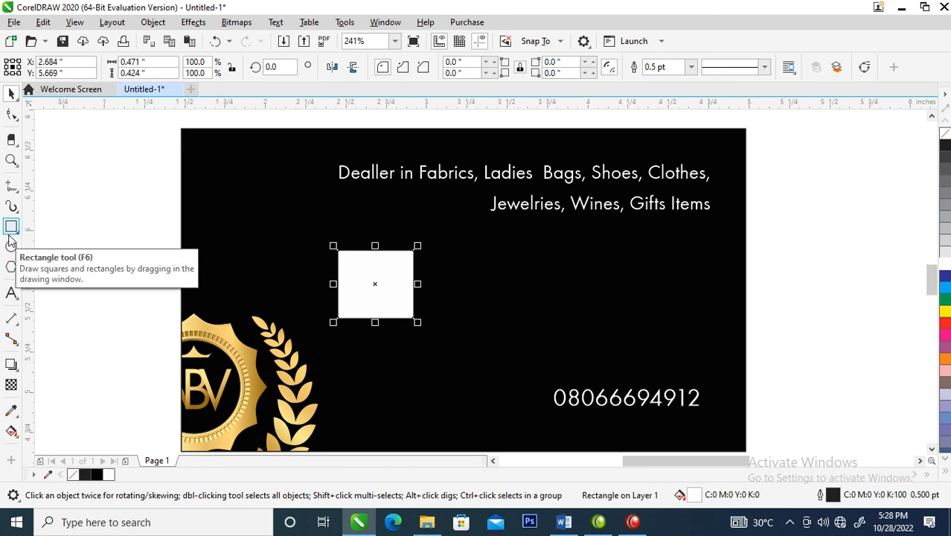
Duplicate the white rectangle to the right and repeat the copy to form an evenly spaced row of four
{"action": "left_click", "coordinate": [376, 283]}
{"action": "left_click", "coordinate": [378, 275]}
{"action": "left_click_drag", "start_coordinate": [379, 276], "coordinate": [452, 298]}
{"action": "right_click", "coordinate": [452, 297]}
{"action": "left_click", "coordinate": [415, 295]}
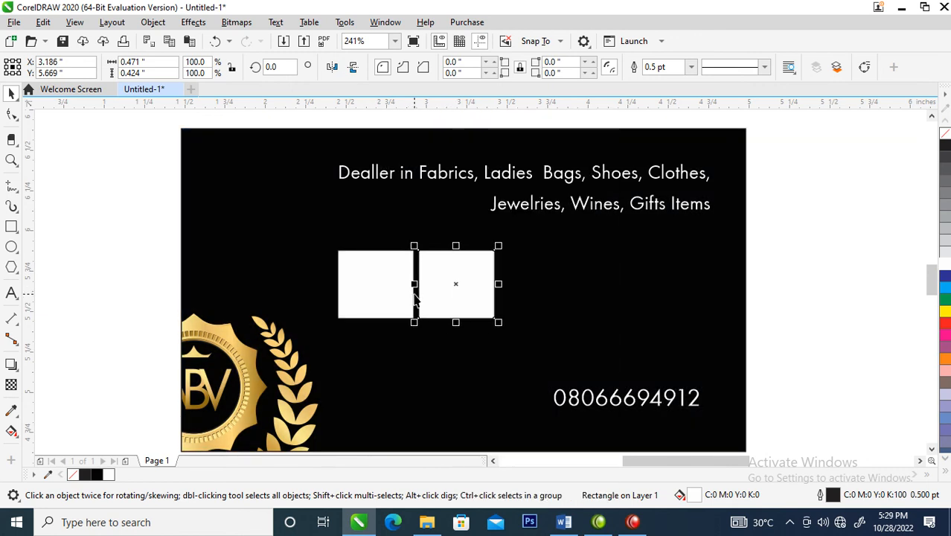
{"action": "key", "text": "ctrl+r"}
{"action": "key", "text": "ctrl+r"}
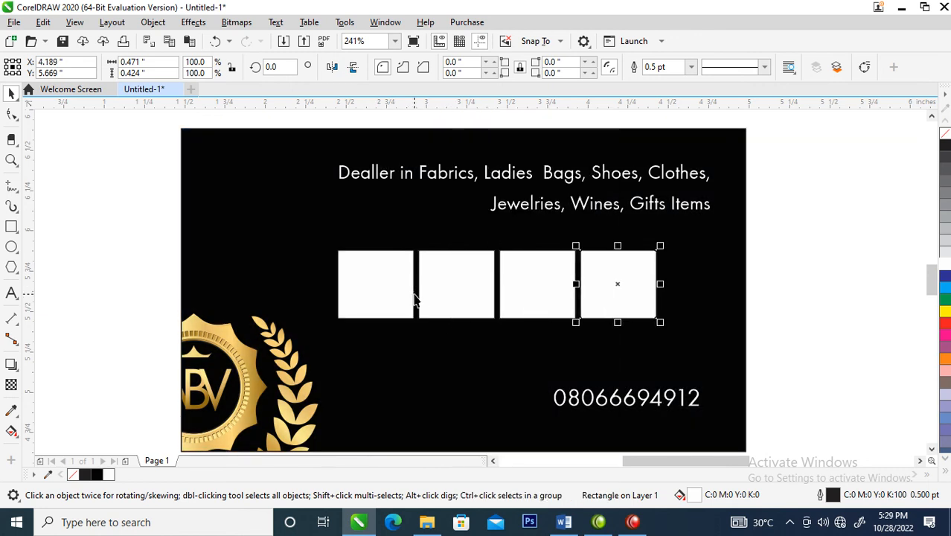
Copy the row of four white boxes to form a second row, with the grid shifted toward the back card's right edge
{"action": "left_click_drag", "start_coordinate": [284, 235], "coordinate": [666, 350]}
{"action": "left_click_drag", "start_coordinate": [627, 300], "coordinate": [662, 327]}
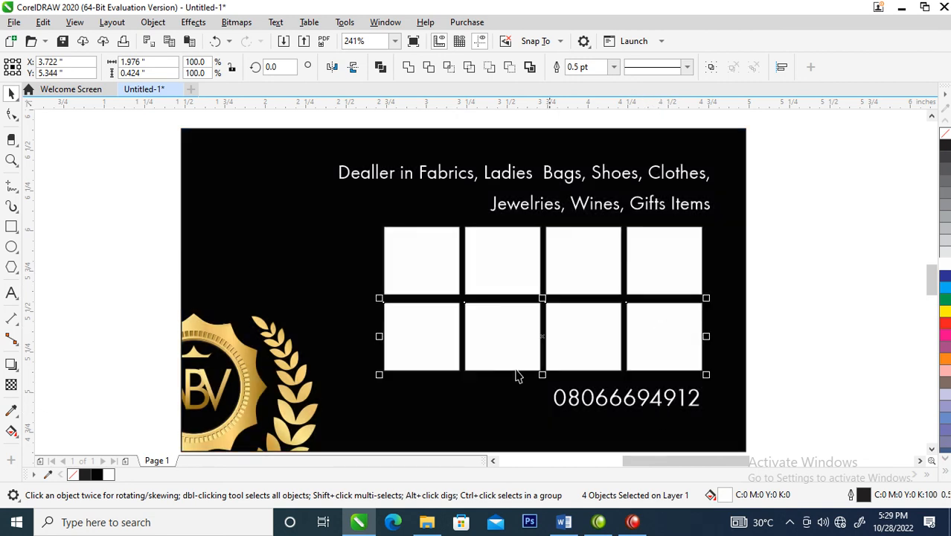
Replace the phone number's leading zero with the +234 country code and space the remaining digits into groups
{"action": "key", "text": "z"}
{"action": "left_click_drag", "start_coordinate": [425, 314], "coordinate": [747, 449]}
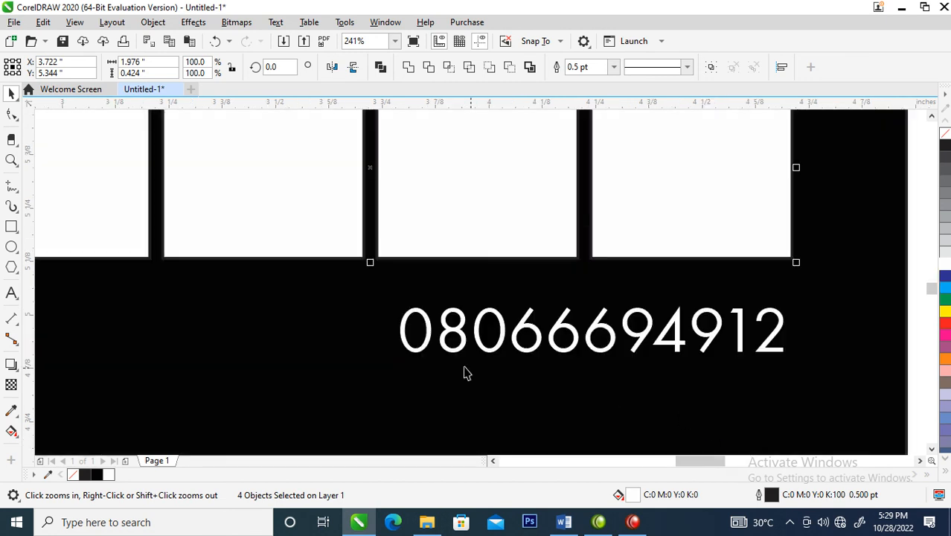
{"action": "key", "text": "F8"}
{"action": "left_click_drag", "start_coordinate": [438, 332], "coordinate": [378, 328]}
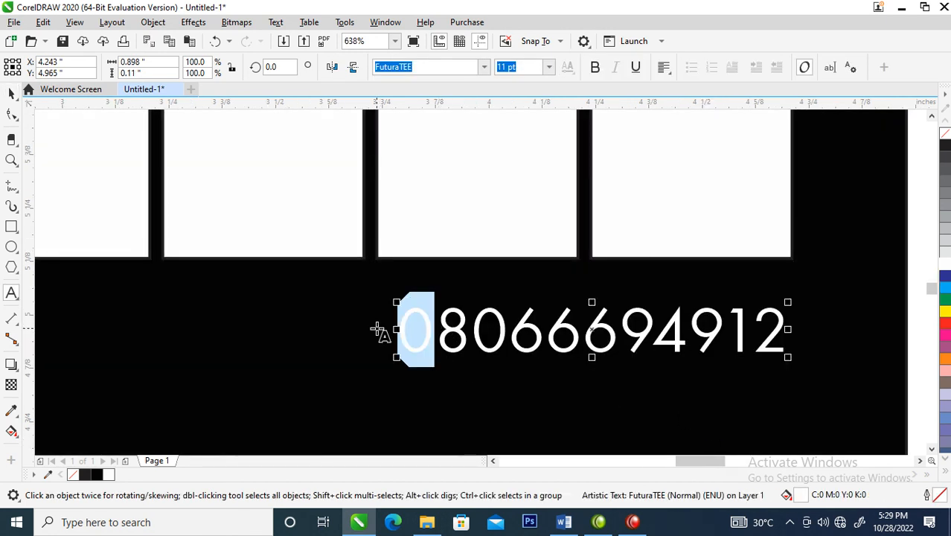
{"action": "type", "text": "+"}
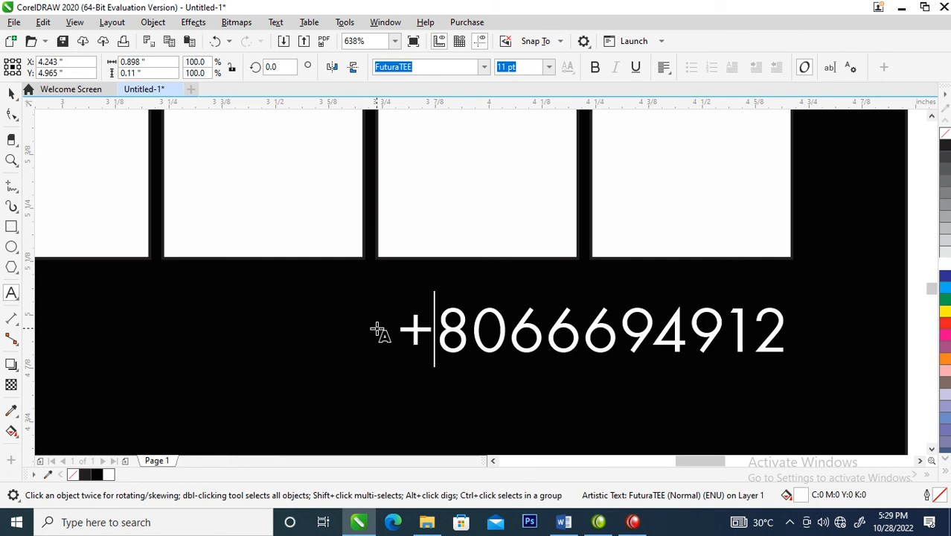
{"action": "type", "text": "234"}
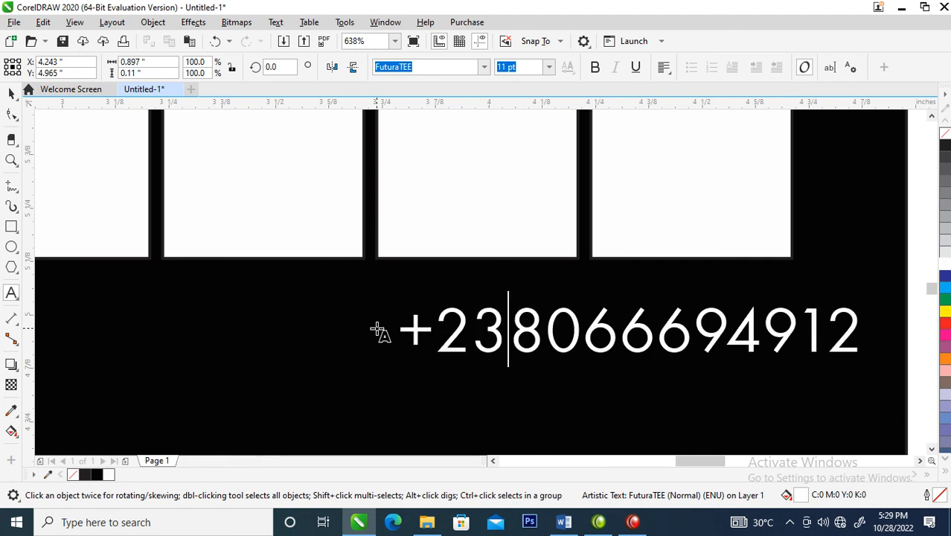
{"action": "left_click", "coordinate": [671, 328]}
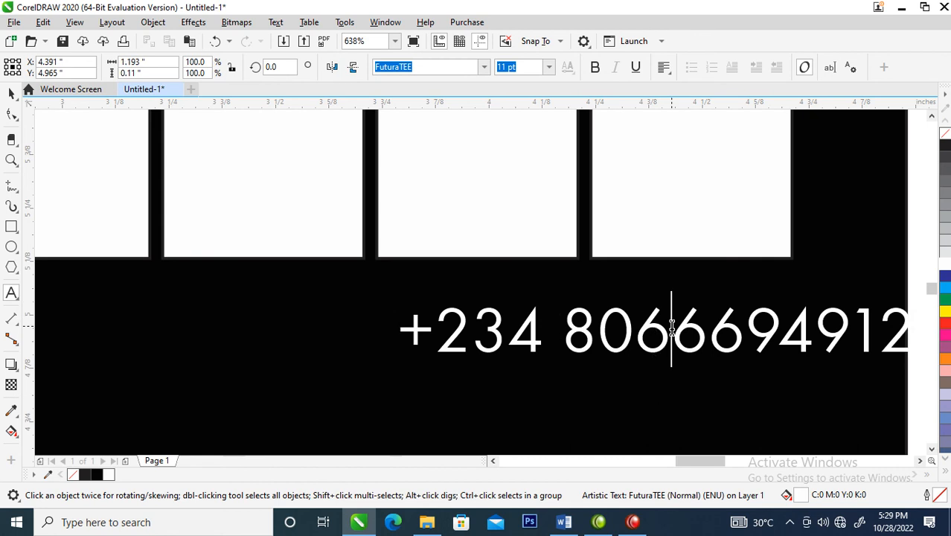
{"action": "left_click", "coordinate": [795, 328]}
{"action": "key", "text": "ctrl+space"}
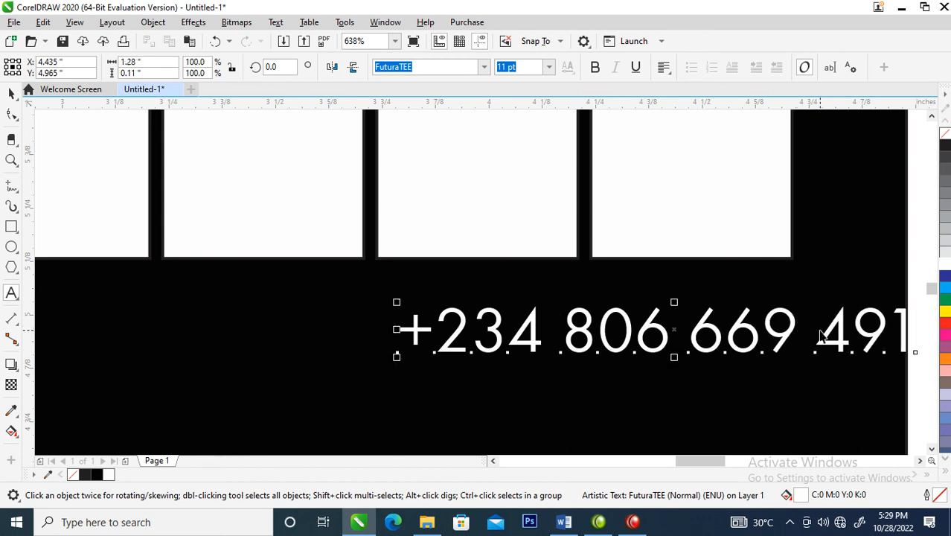
Move the phone number back inside the card below the boxes and align its right edge with the goods text
{"action": "left_click_drag", "start_coordinate": [821, 341], "coordinate": [650, 340]}
{"action": "scroll", "coordinate": [649, 337], "scroll_direction": "down", "scroll_amount": 5}
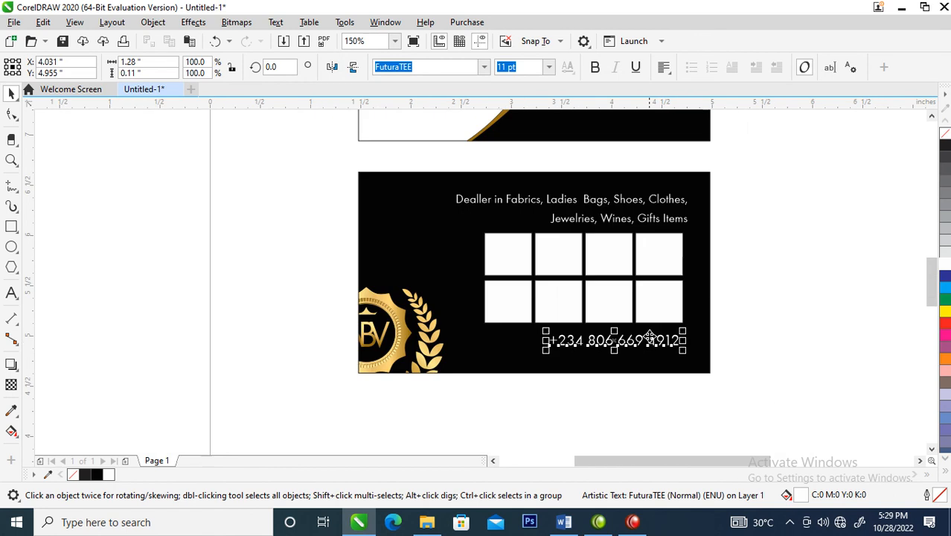
{"action": "left_click", "coordinate": [679, 220], "text": "shift"}
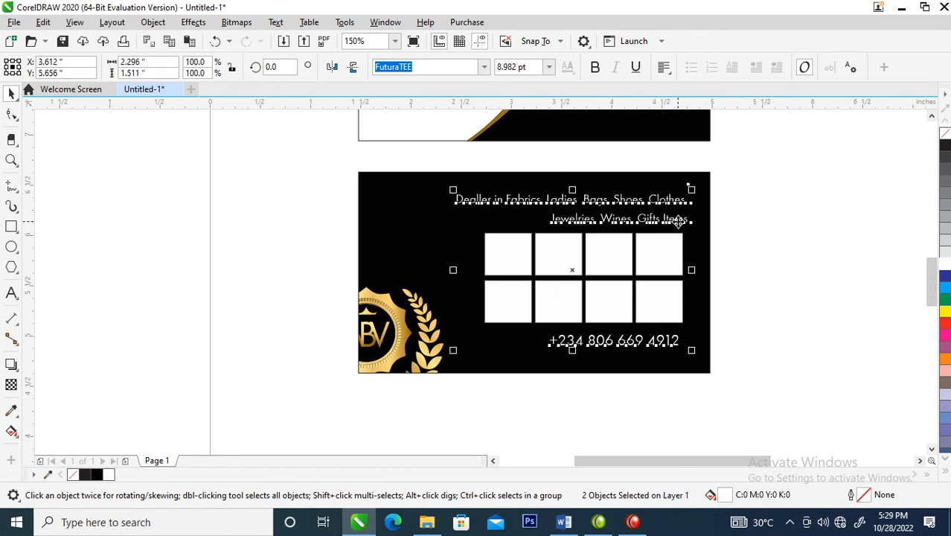
{"action": "left_click", "coordinate": [770, 359]}
Draw a phone icon body about 0.08 × 0.13 in just left of the phone number and give it a white outline
{"action": "key", "text": "z"}
{"action": "left_click_drag", "start_coordinate": [477, 317], "coordinate": [560, 362]}
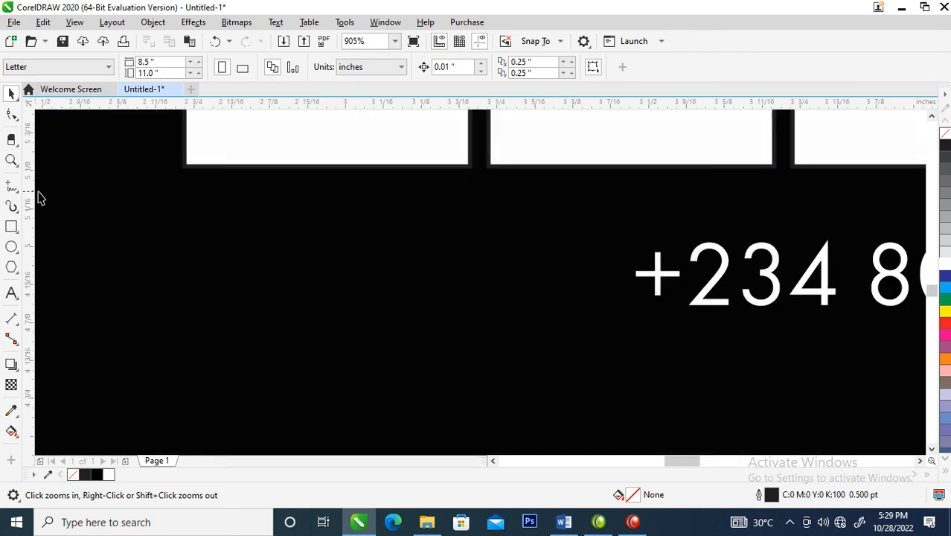
{"action": "left_click", "coordinate": [12, 227]}
{"action": "left_click_drag", "start_coordinate": [549, 231], "coordinate": [596, 306]}
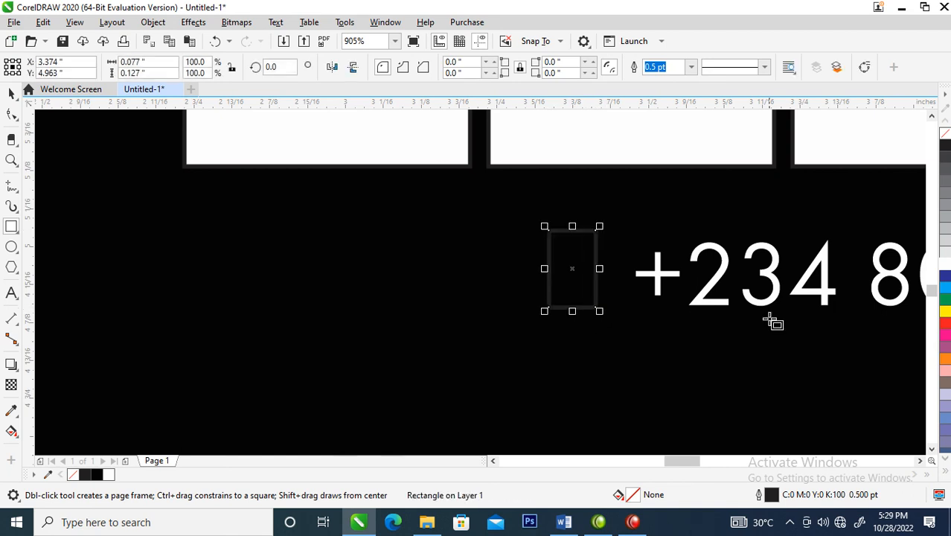
{"action": "right_click", "coordinate": [947, 268]}
Add a scaled-down copy of the rectangle inside the icon body and shorten it from below to form the phone's screen
{"action": "key", "text": "space"}
{"action": "left_click_drag", "start_coordinate": [600, 226], "coordinate": [605, 243]}
{"action": "left_click_drag", "start_coordinate": [572, 297], "coordinate": [572, 283]}
Make a key copy about 0.01 × 0.011 in below the phone's screen, repeat it into a row of four and fit the row under the screen
{"action": "left_click_drag", "start_coordinate": [590, 238], "coordinate": [566, 293]}
{"action": "key", "text": "z"}
{"action": "left_click_drag", "start_coordinate": [516, 244], "coordinate": [658, 333]}
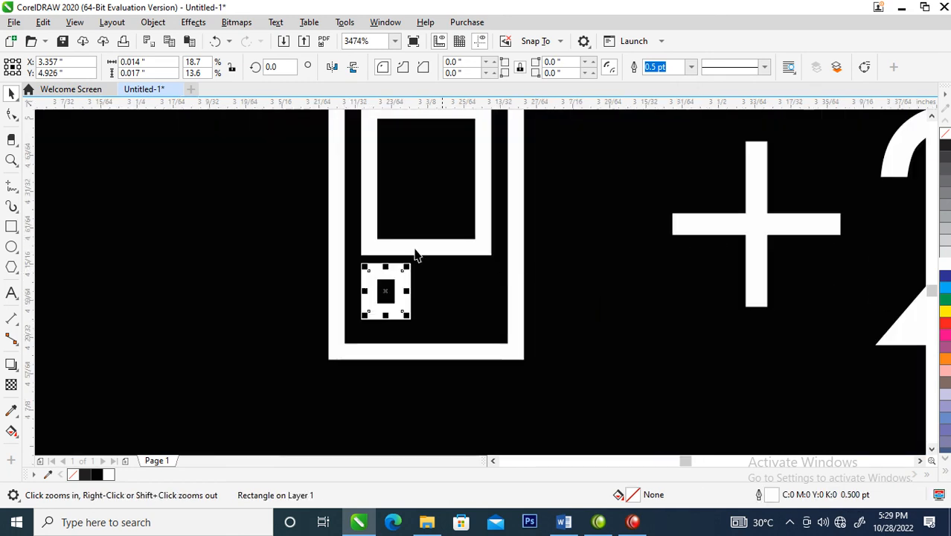
{"action": "left_click_drag", "start_coordinate": [407, 266], "coordinate": [416, 298]}
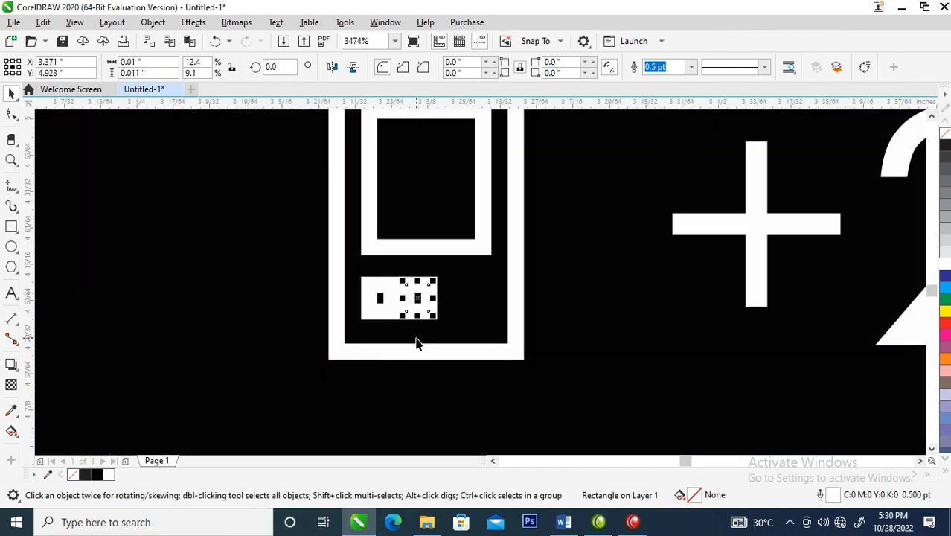
{"action": "key", "text": "ctrl+d"}
{"action": "key", "text": "ctrl+d"}
{"action": "left_click", "coordinate": [327, 251]}
{"action": "left_click_drag", "start_coordinate": [306, 232], "coordinate": [565, 366]}
{"action": "left_click_drag", "start_coordinate": [514, 299], "coordinate": [495, 289]}
Combine all six rectangles of the phone icon into one curve, fill it white and remove its outline
{"action": "scroll", "coordinate": [484, 268], "scroll_direction": "down", "scroll_amount": 3}
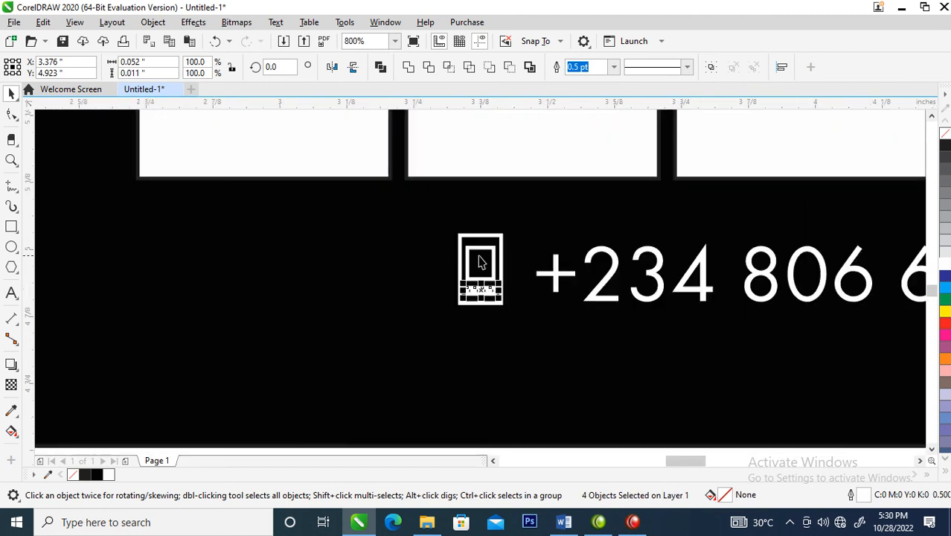
{"action": "left_click_drag", "start_coordinate": [417, 199], "coordinate": [543, 358]}
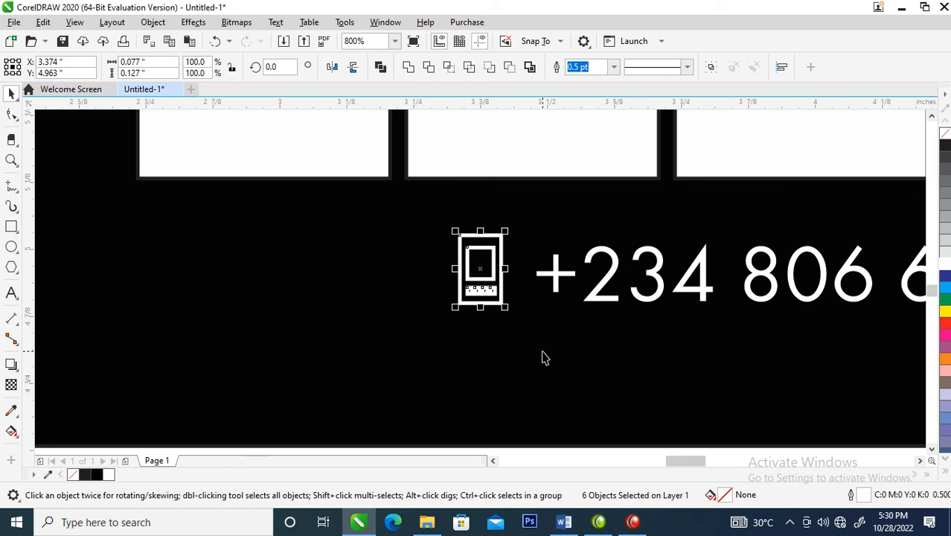
{"action": "key", "text": "ctrl+l"}
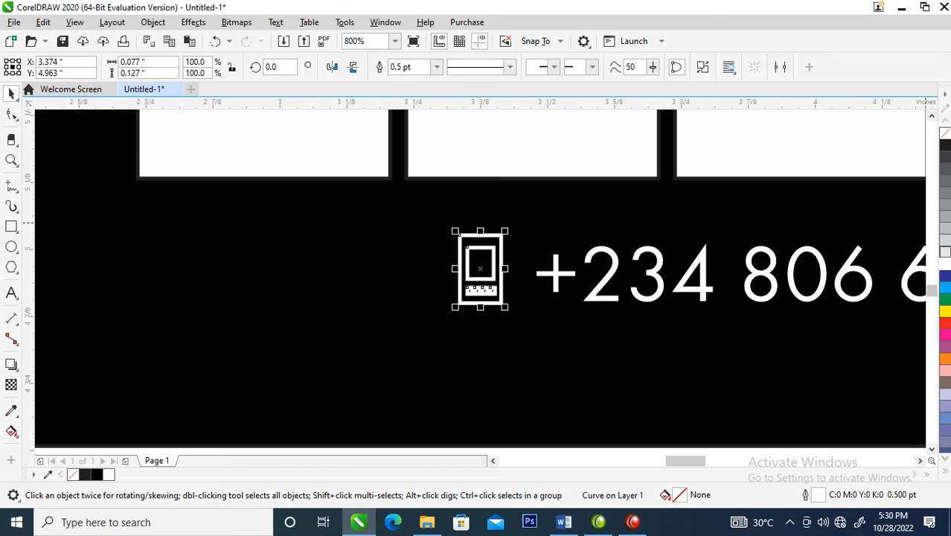
{"action": "left_click", "coordinate": [944, 264]}
{"action": "right_click", "coordinate": [944, 121]}
Copy all properties of the front card's gold crescent onto the phone icon and deselect everything
{"action": "scroll", "coordinate": [563, 276], "scroll_direction": "down", "scroll_amount": 2}
{"action": "scroll", "coordinate": [573, 275], "scroll_direction": "down", "scroll_amount": 2}
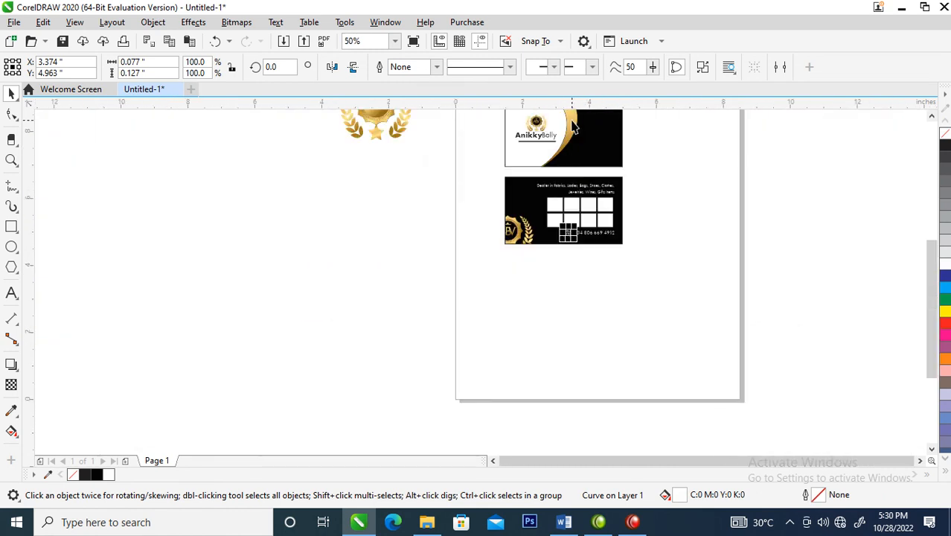
{"action": "key", "text": "F2"}
{"action": "left_click_drag", "start_coordinate": [478, 261], "coordinate": [700, 91]}
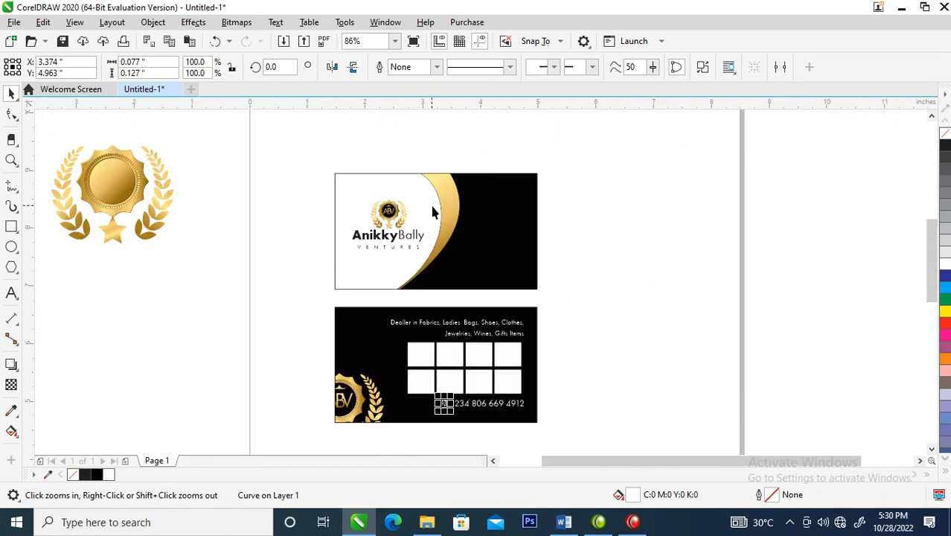
{"action": "left_click_drag", "start_coordinate": [447, 195], "coordinate": [444, 404]}
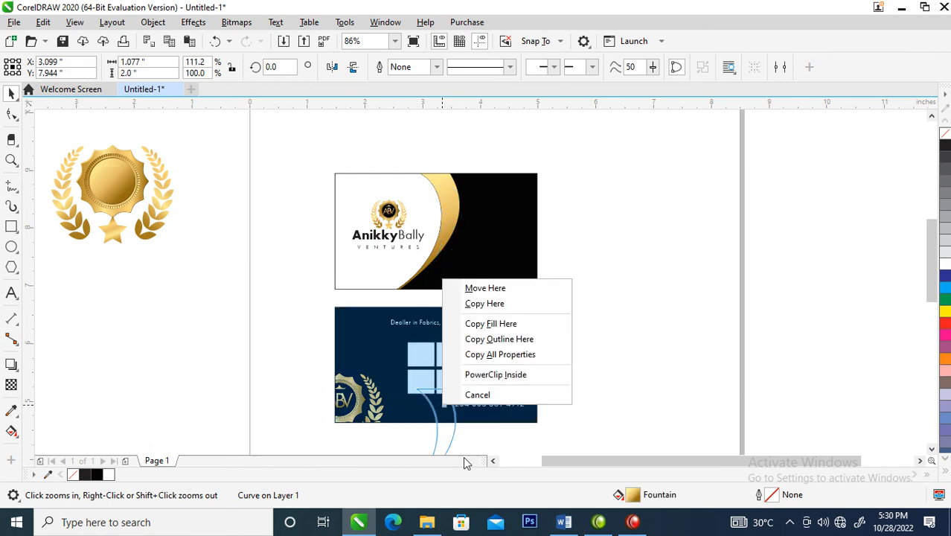
{"action": "left_click", "coordinate": [500, 355]}
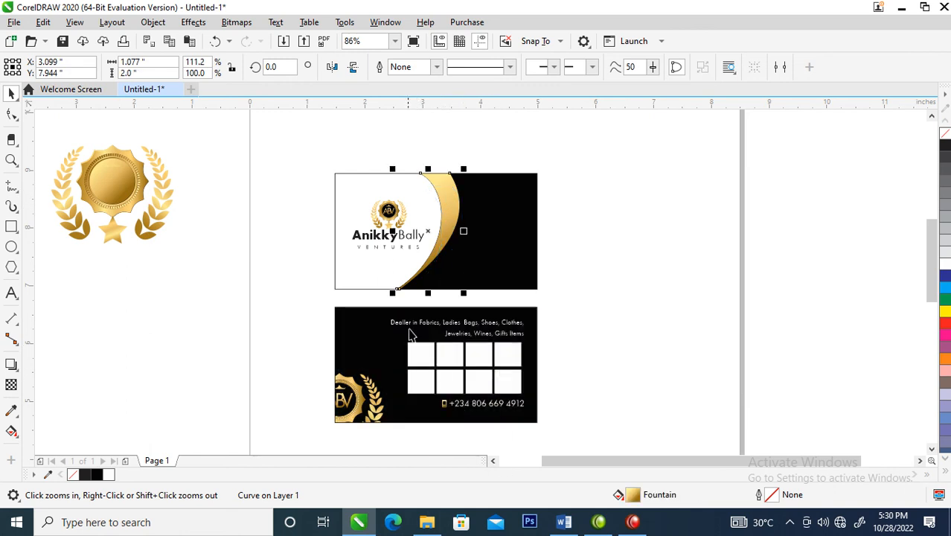
{"action": "left_click_drag", "start_coordinate": [287, 153], "coordinate": [581, 434]}
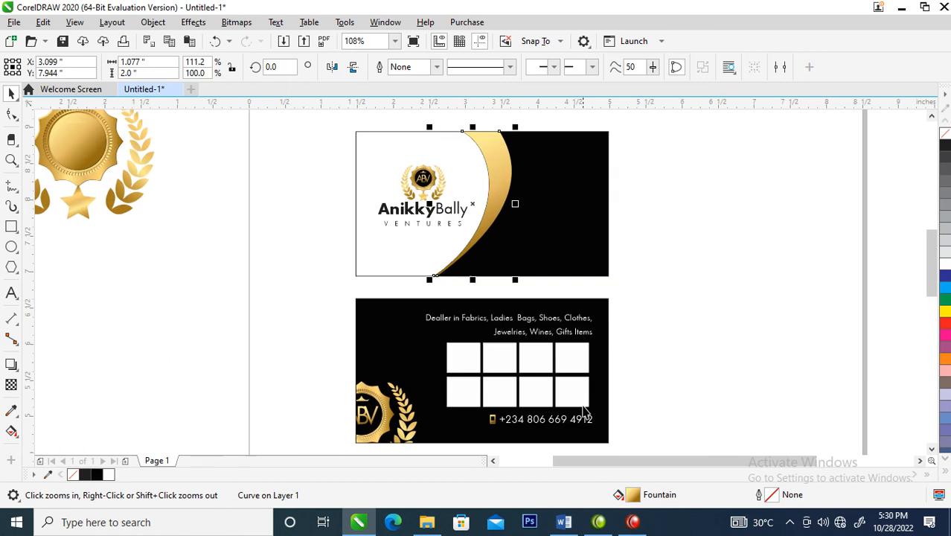
{"action": "left_click", "coordinate": [616, 392]}
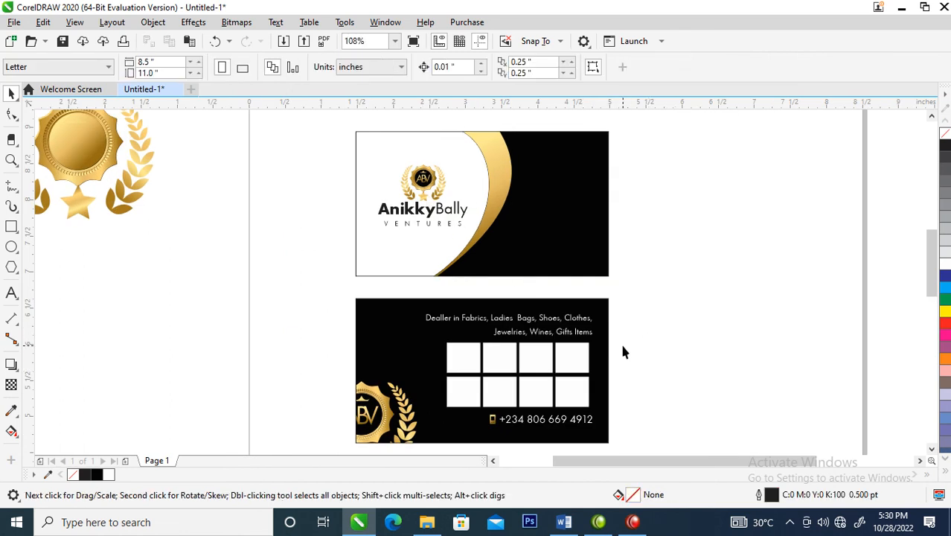